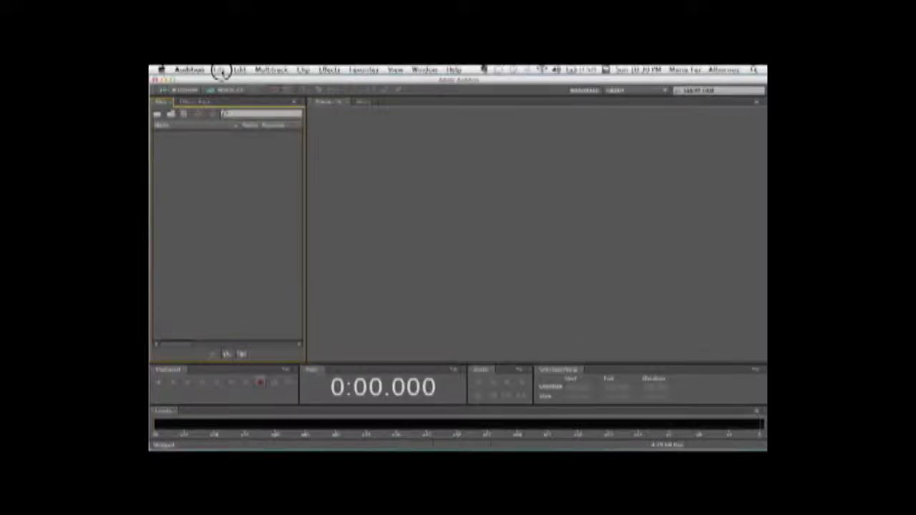
- Start a new multitrack session and name it demo
click(218, 70)
mouse_move(226, 84)
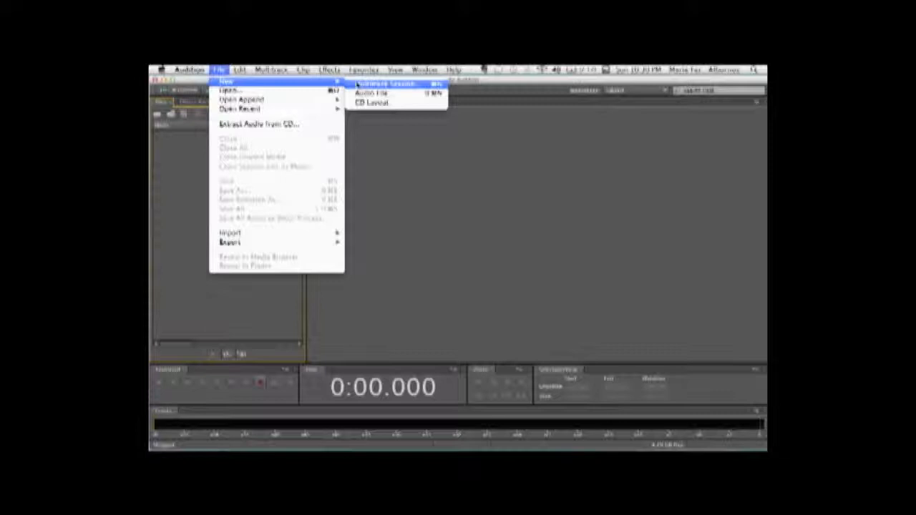
click(361, 84)
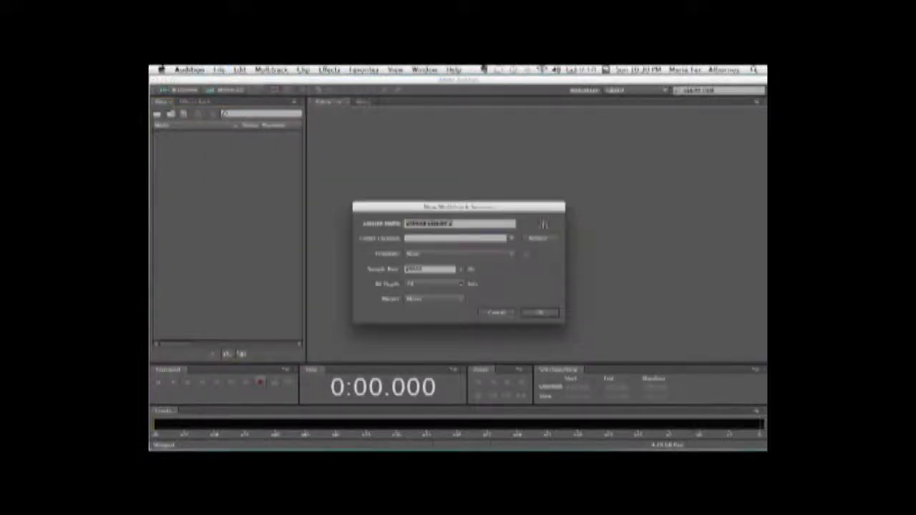
drag(493, 211, 426, 172)
text(Projo)
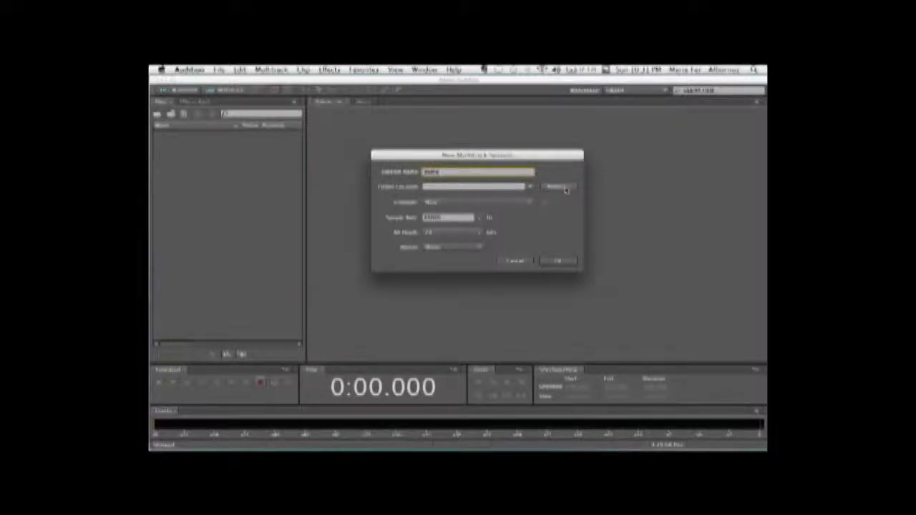
- Create a folder named demo on the Desktop and choose it as the session's folder location
click(560, 187)
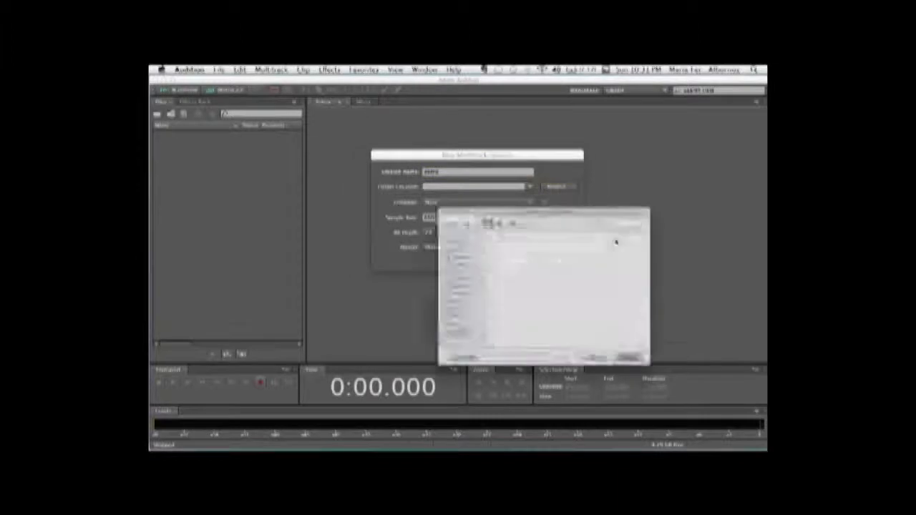
click(437, 248)
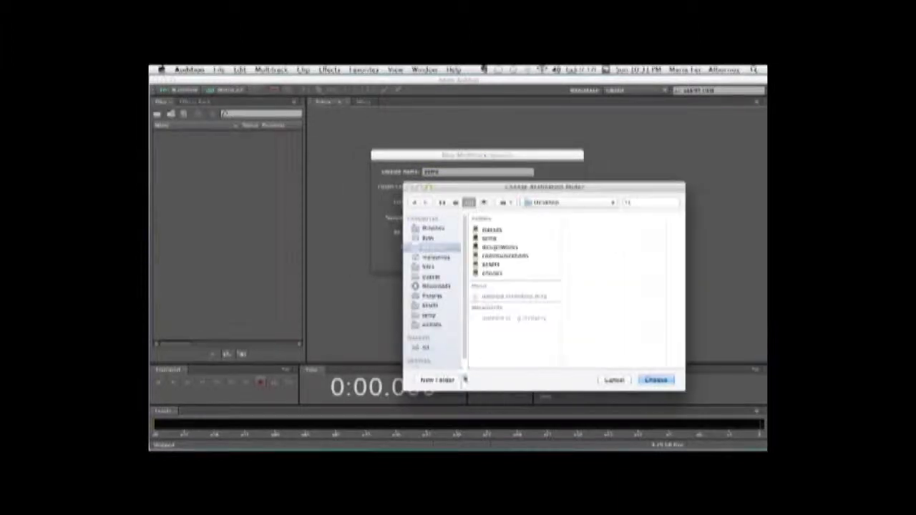
click(439, 380)
text(demo)
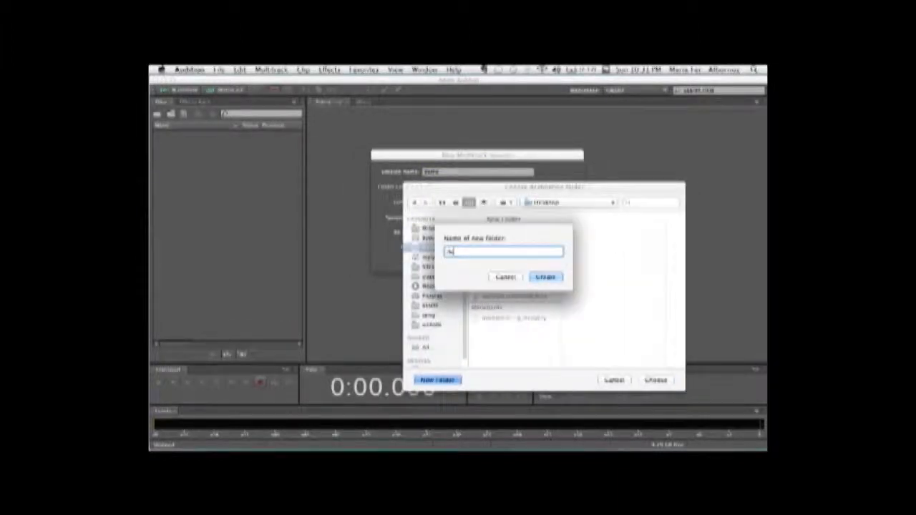
key(Return)
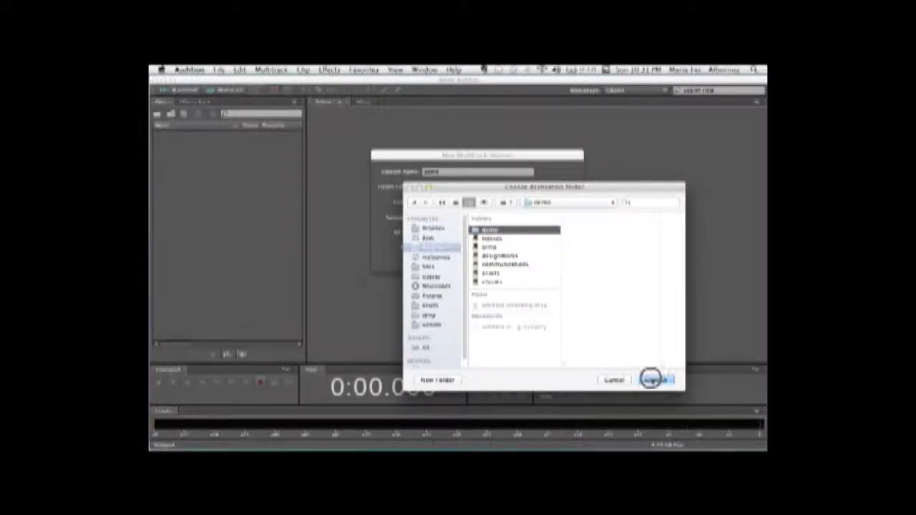
click(662, 379)
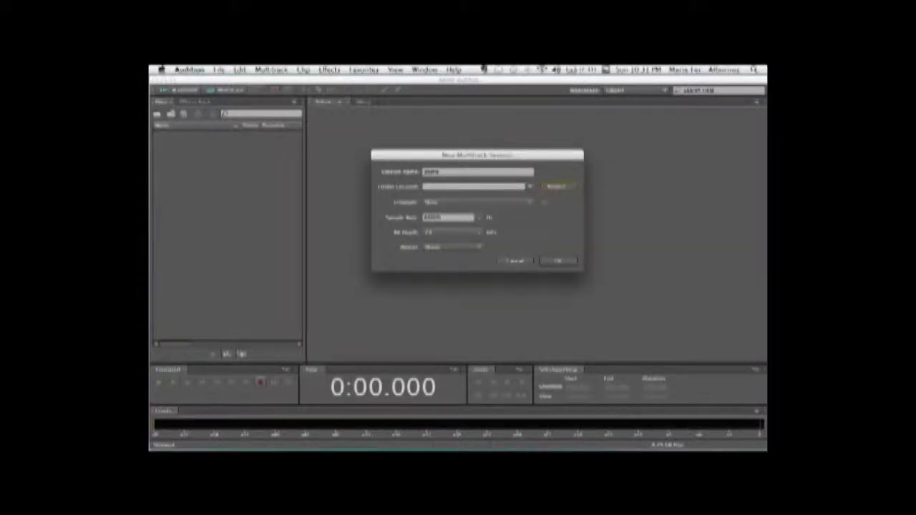
- Keep the bit depth at 24 and the master at Mono, and create the multitrack session
click(481, 233)
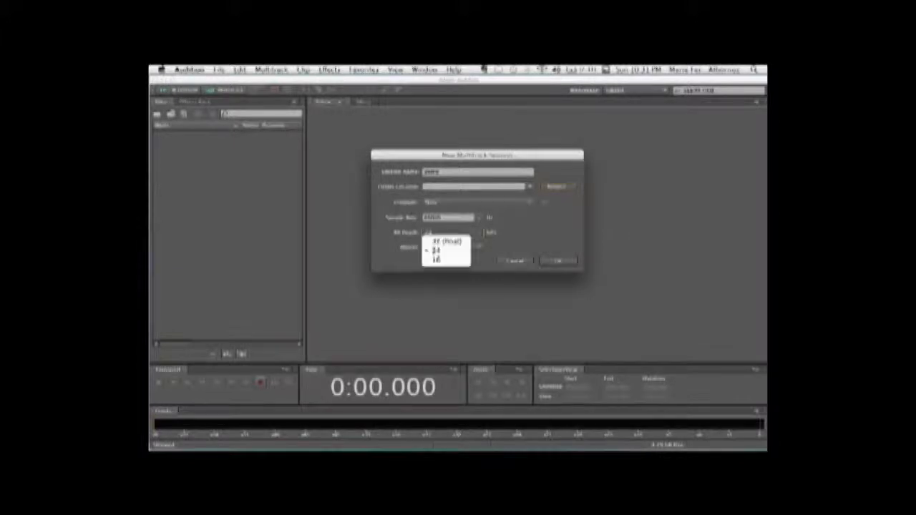
click(495, 233)
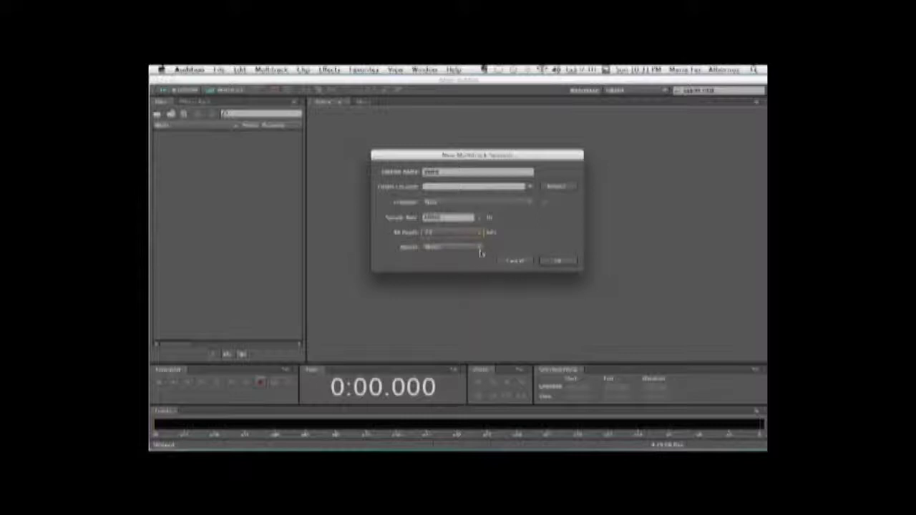
click(481, 248)
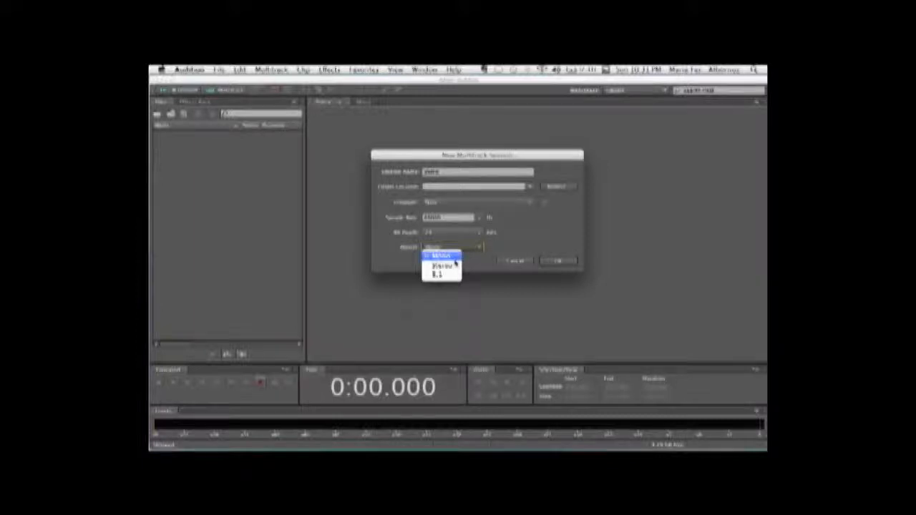
click(450, 257)
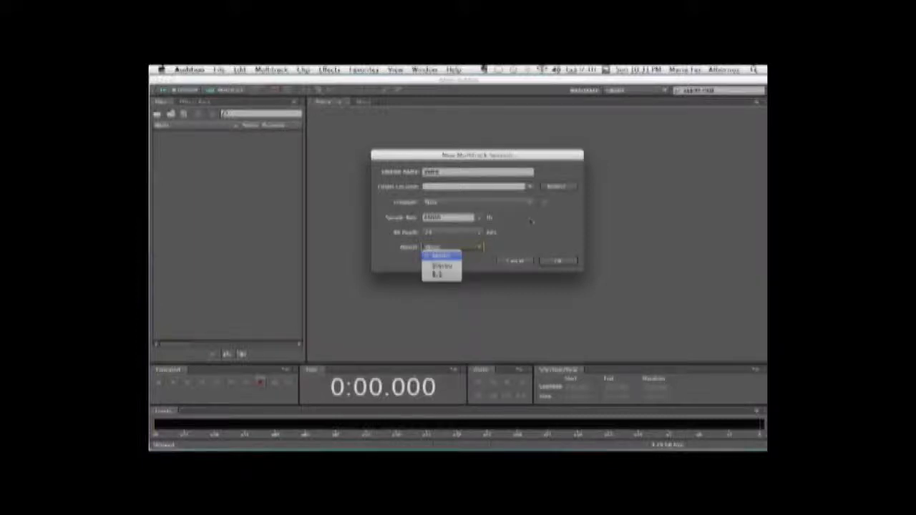
click(561, 261)
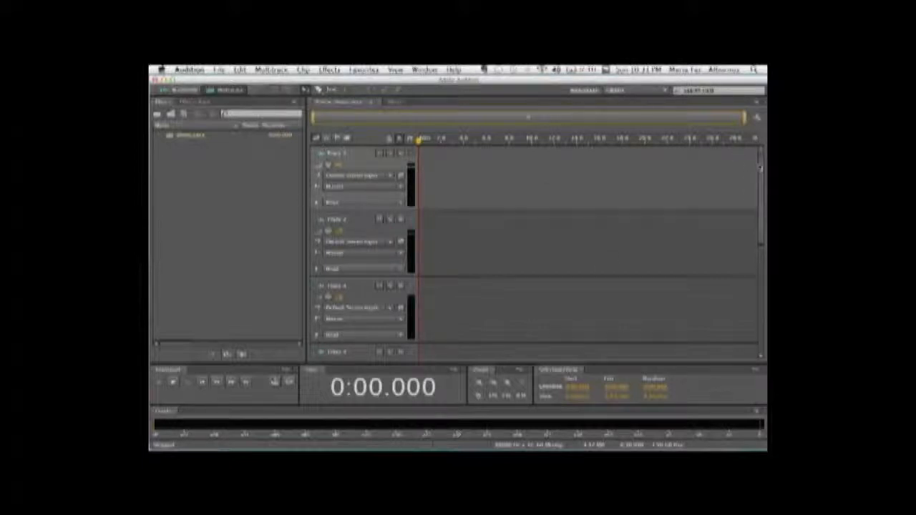
- Look over the session's empty tracks and the Effects Rack, returning to the file list
scroll(760, 168, down, 2)
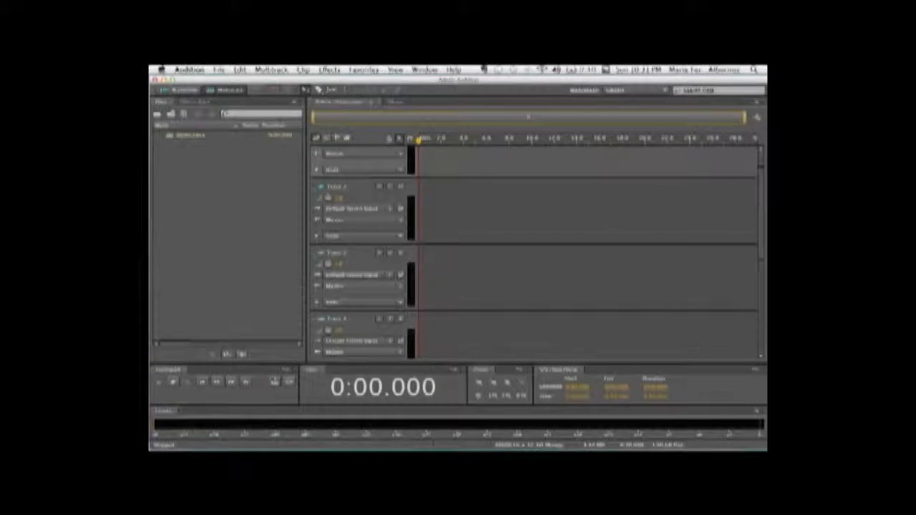
scroll(755, 231, down, 3)
scroll(760, 282, up, 5)
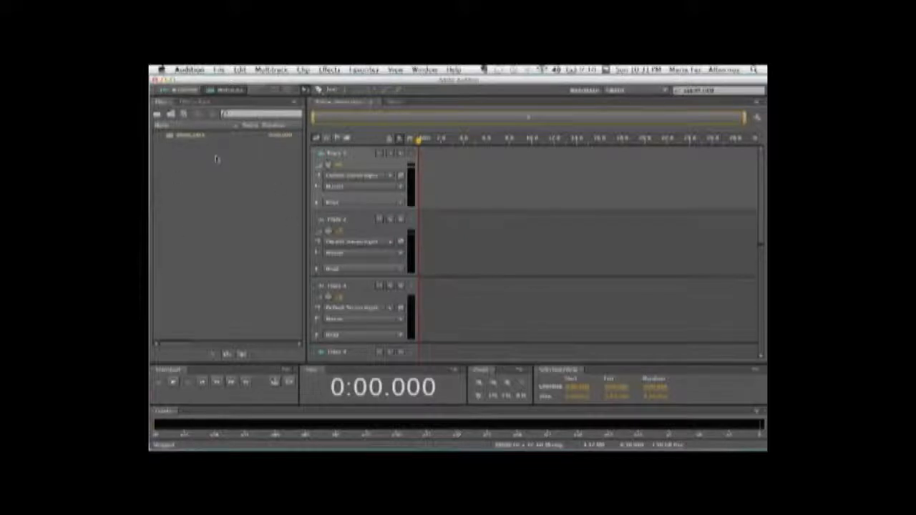
click(197, 101)
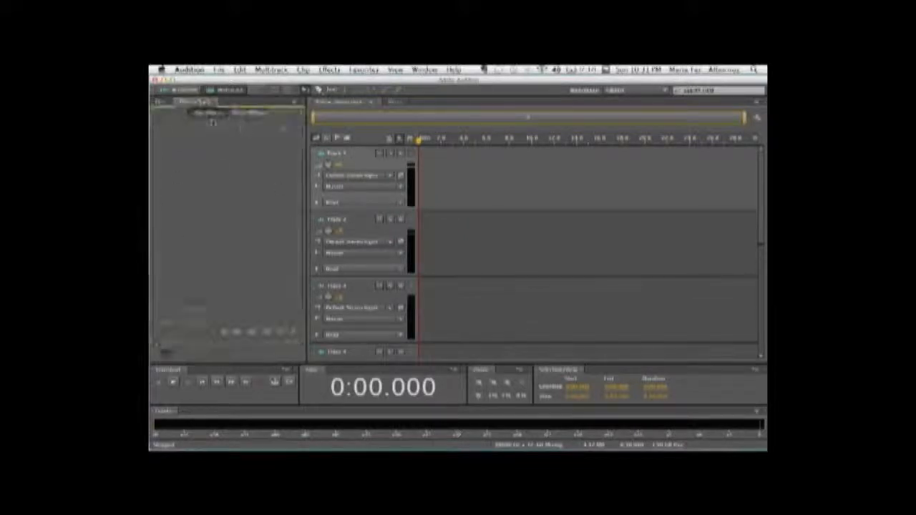
click(163, 102)
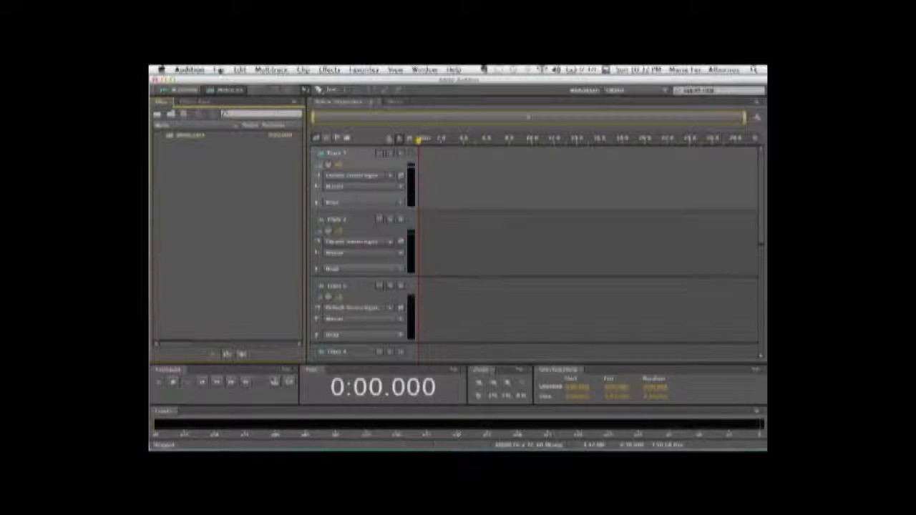
- Import the FLAC files of "Hold On, We're Going Home" and "Started From the Bottom" into the session's files
click(219, 69)
mouse_move(272, 234)
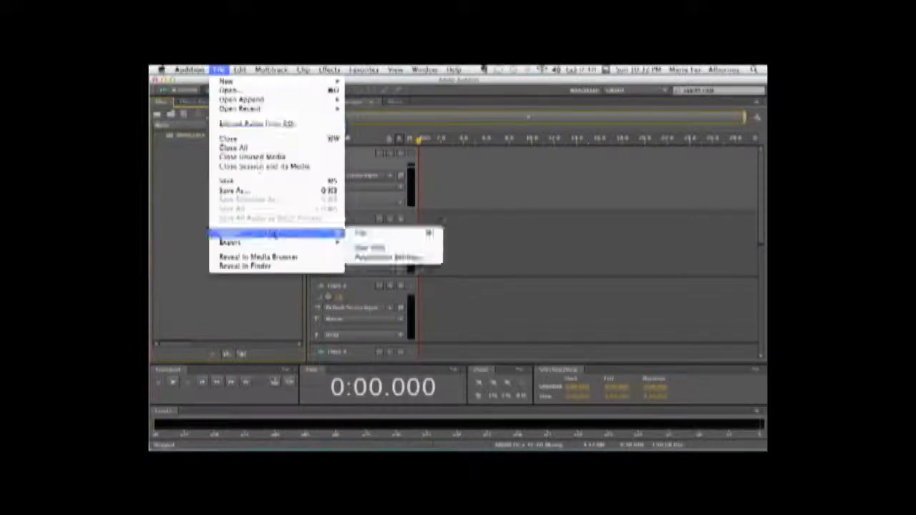
click(401, 234)
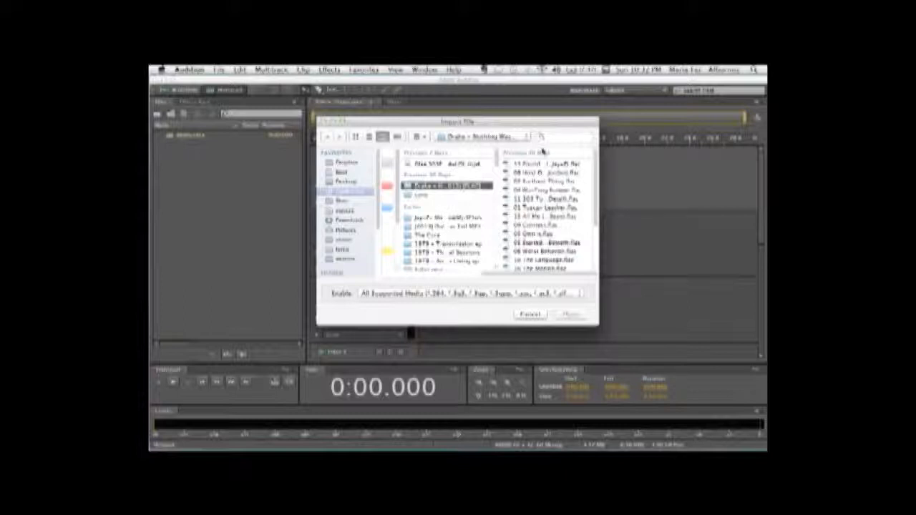
mouse_move(593, 150)
mouse_down()
mouse_move(594, 177)
mouse_move(601, 150)
mouse_up()
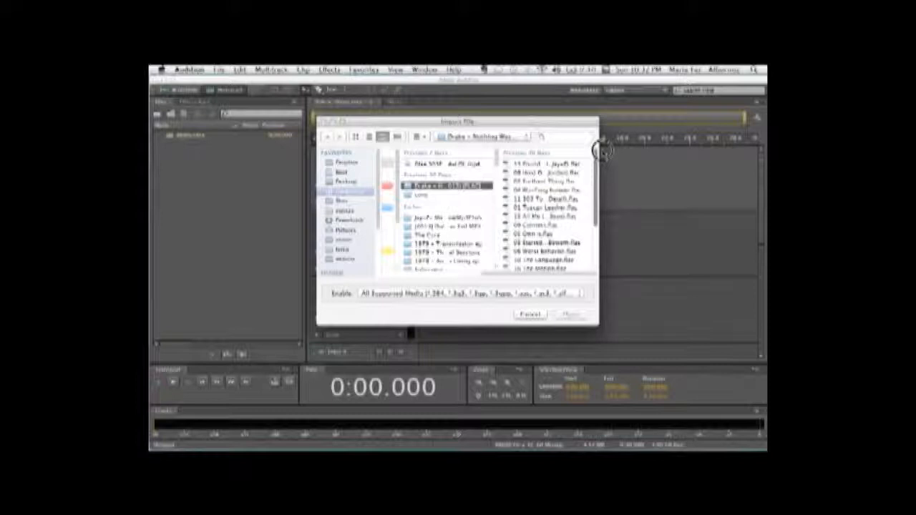
click(558, 165)
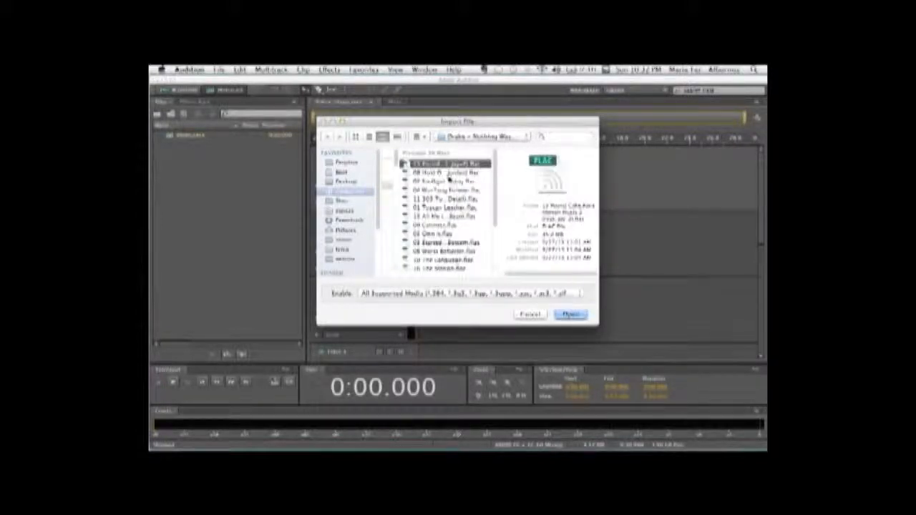
mouse_move(493, 162)
mouse_down()
mouse_move(491, 179)
mouse_move(491, 149)
mouse_up()
drag(442, 128, 422, 136)
click(448, 184)
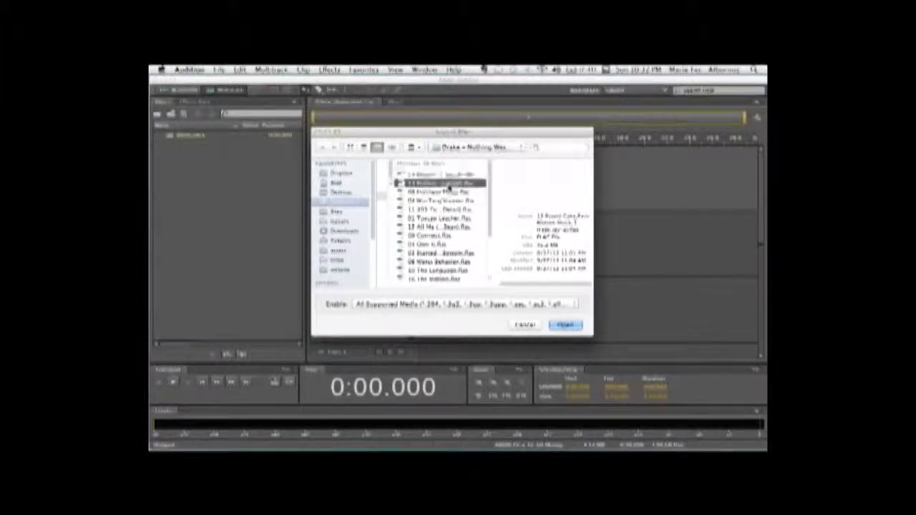
drag(488, 187, 490, 200)
click(440, 234)
click(565, 325)
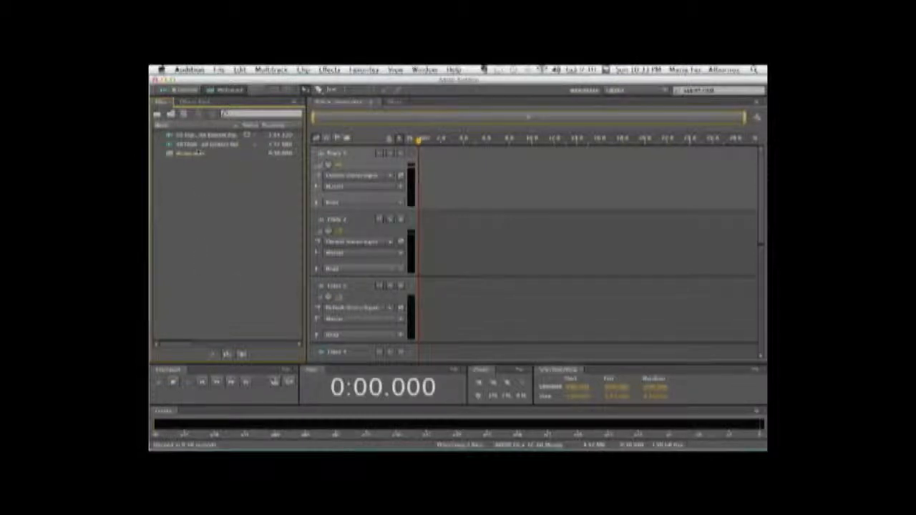
- Place "Hold On, We're Going Home" on Track 1 and "Started From the Bottom" on Track 2, both starting at 0:00
drag(209, 146, 420, 174)
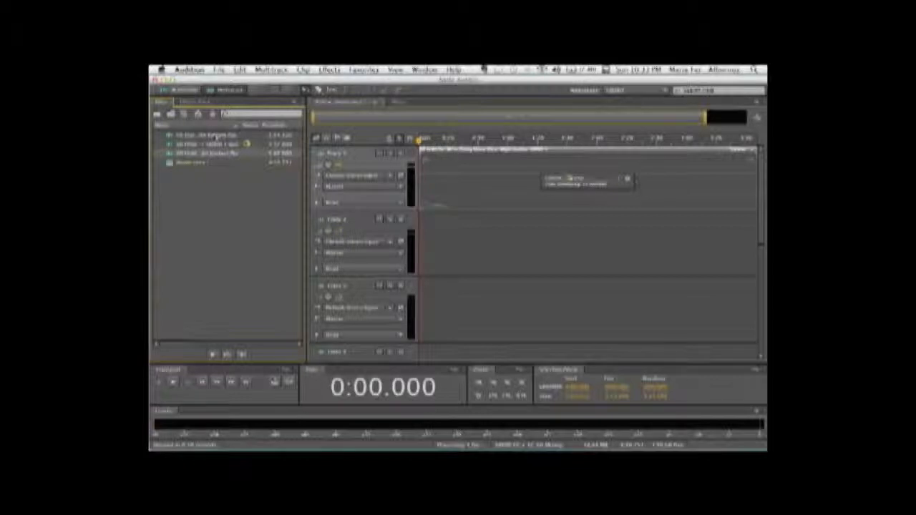
drag(213, 136, 418, 262)
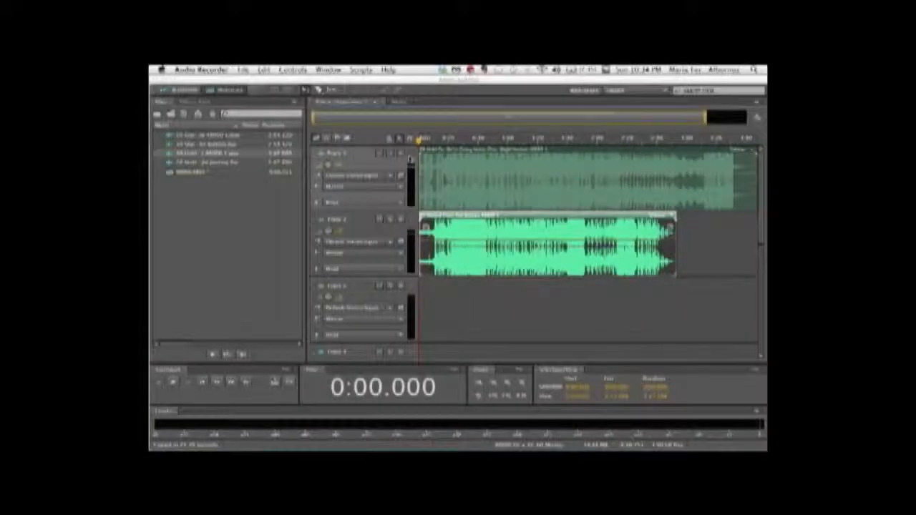
- Select each track's clip in turn and play both tracks together for about two seconds from the session start
click(451, 196)
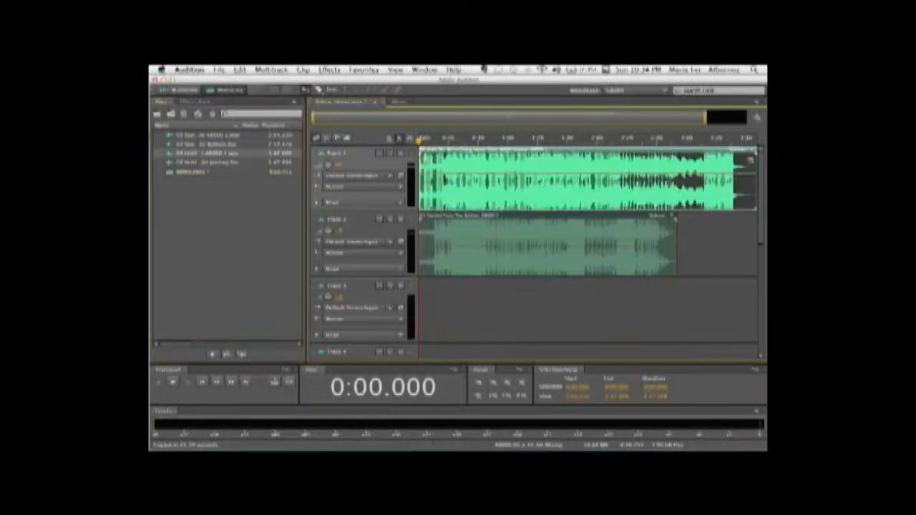
click(461, 239)
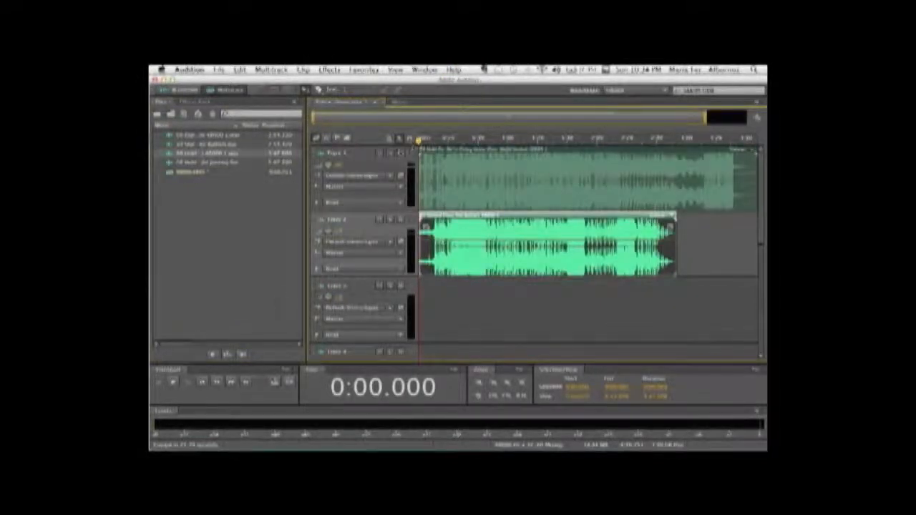
click(176, 385)
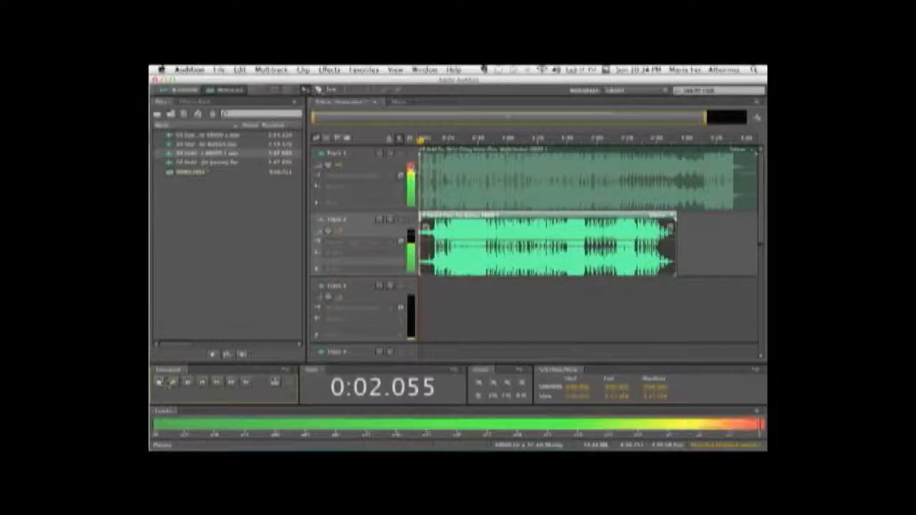
click(160, 384)
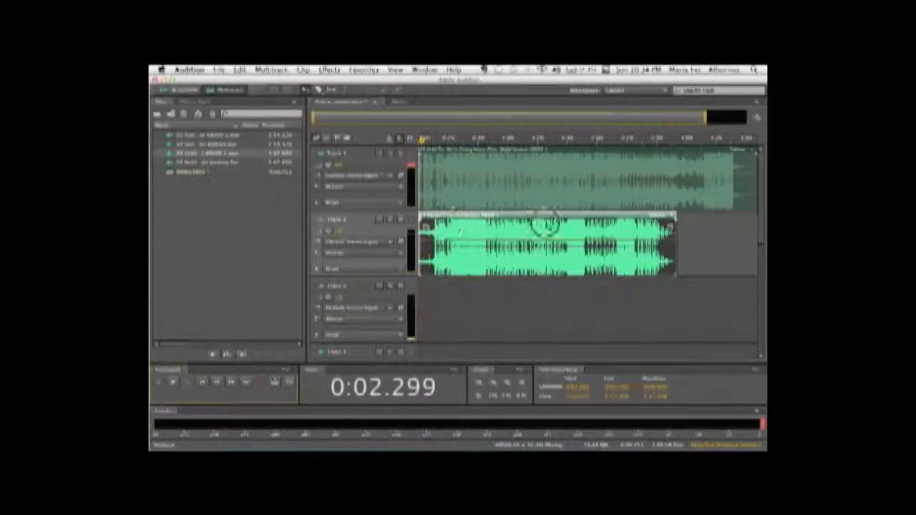
- Try the Track 2 clip at a start of about 1:05, audition the mix briefly, and move the clip back to 0:00
drag(589, 220, 684, 222)
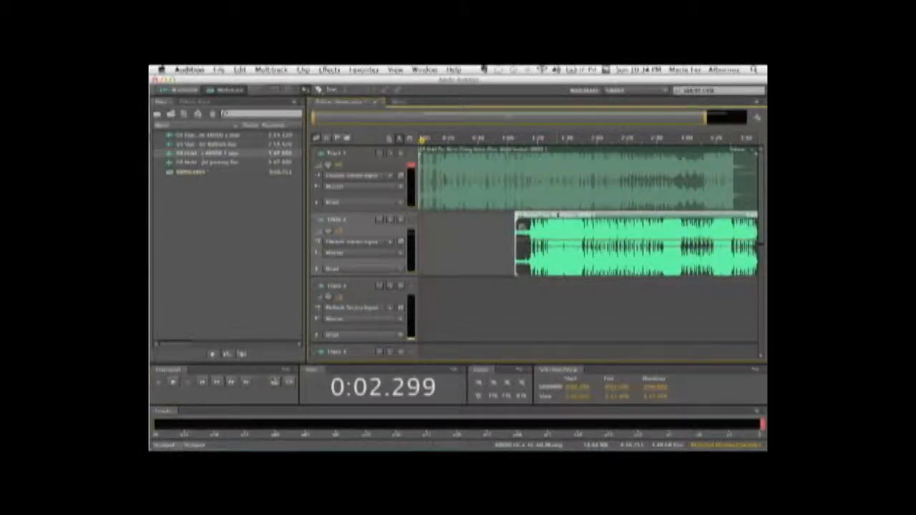
key(space)
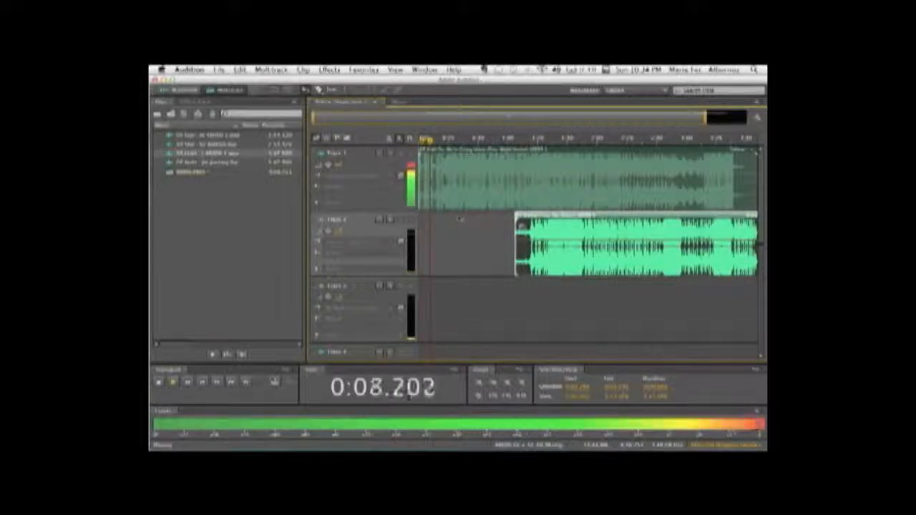
click(171, 381)
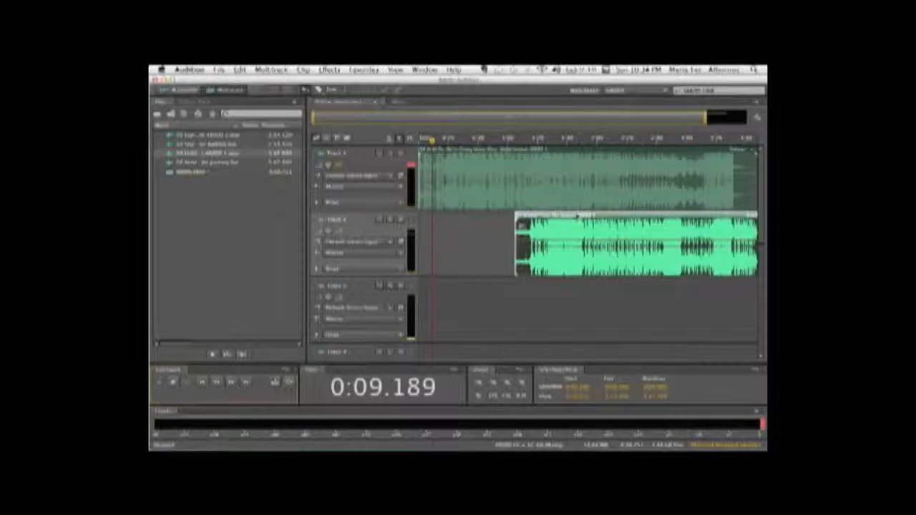
drag(548, 217, 452, 216)
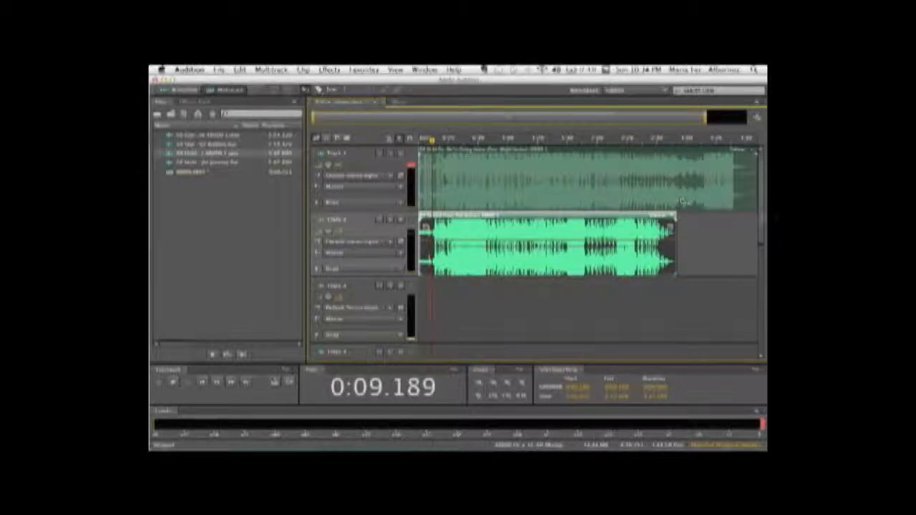
- Mute Track 2
scroll(761, 235, down, 2)
scroll(762, 235, up, 2)
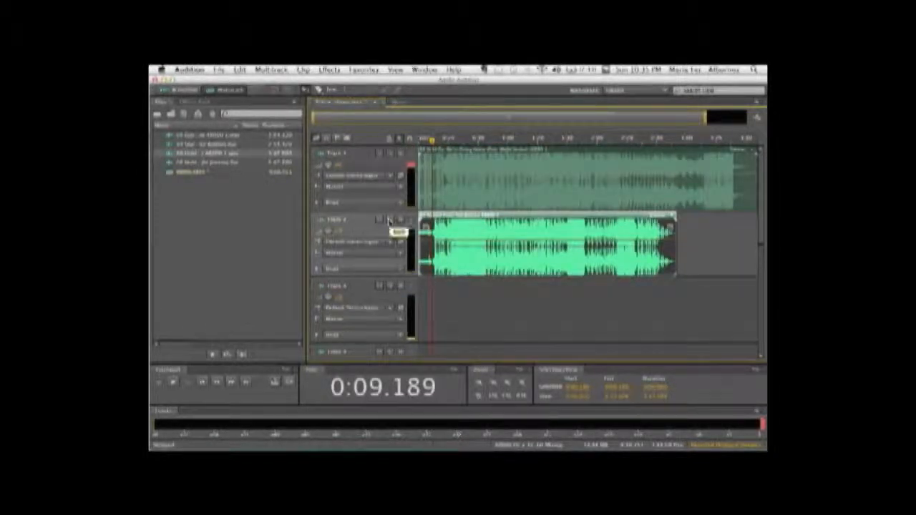
click(378, 219)
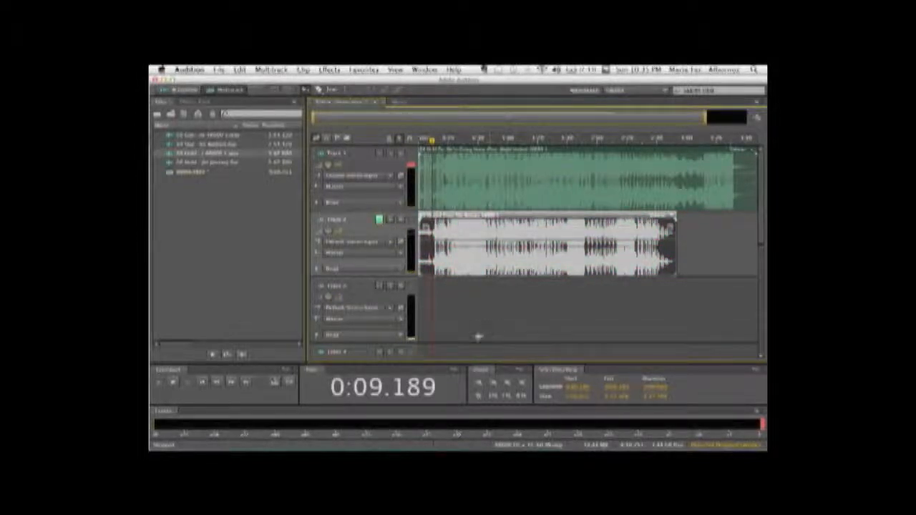
- Return the playhead to the session start and solo Track 2
drag(432, 141, 419, 142)
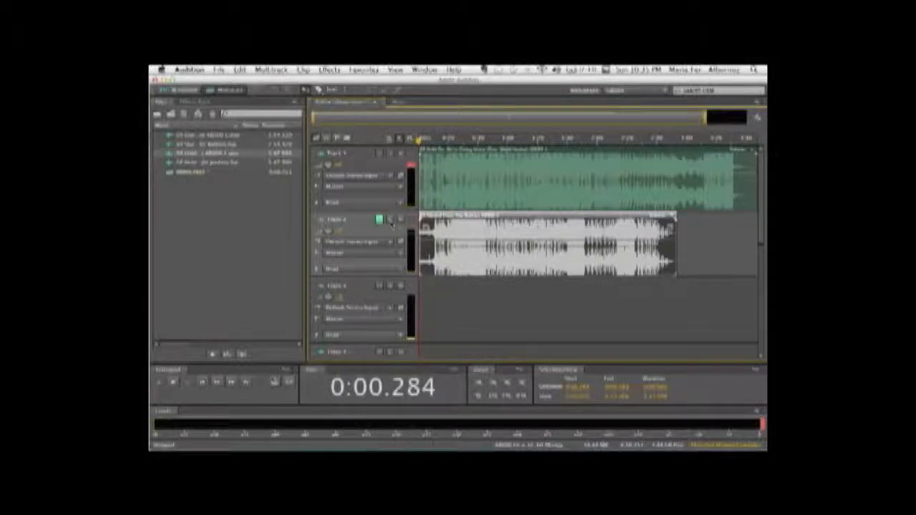
click(390, 220)
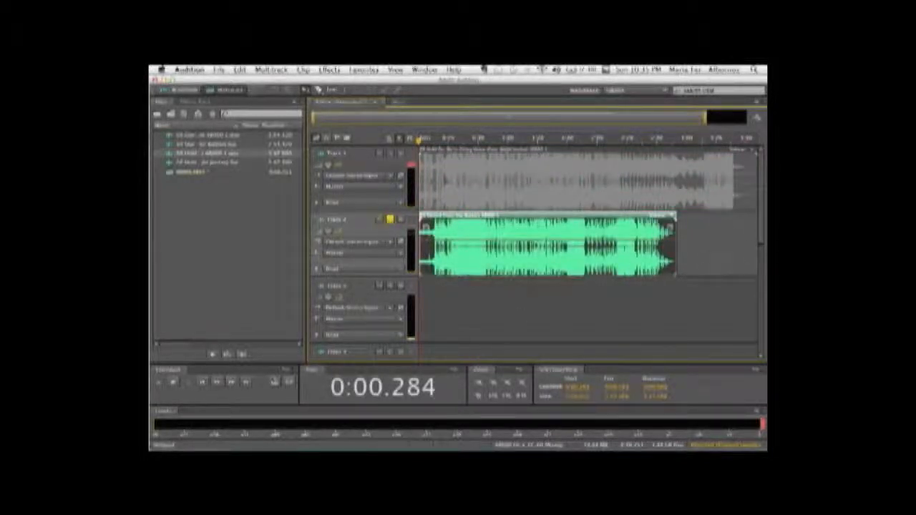
- Arm Track 3 and record about five seconds onto it from the session start
mouse_move(760, 163)
mouse_down()
mouse_move(761, 248)
mouse_move(759, 153)
mouse_up()
scroll(759, 228, down, 2)
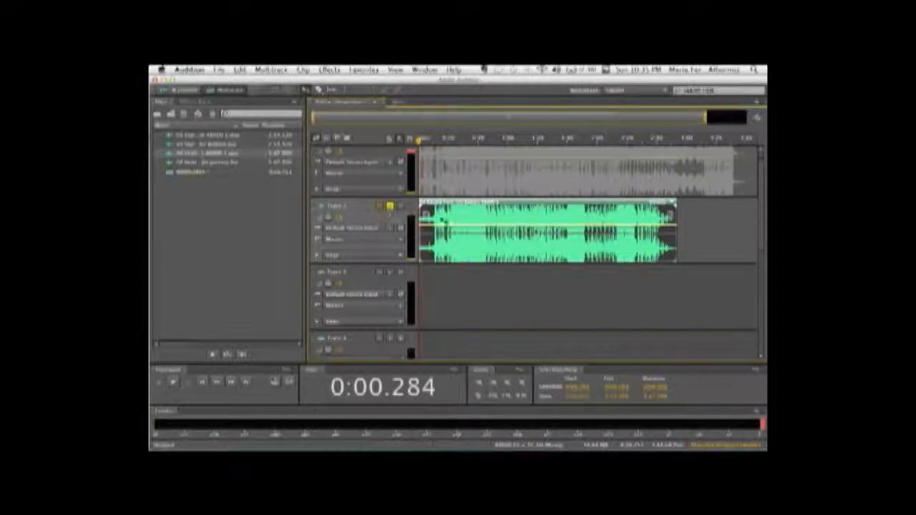
click(400, 272)
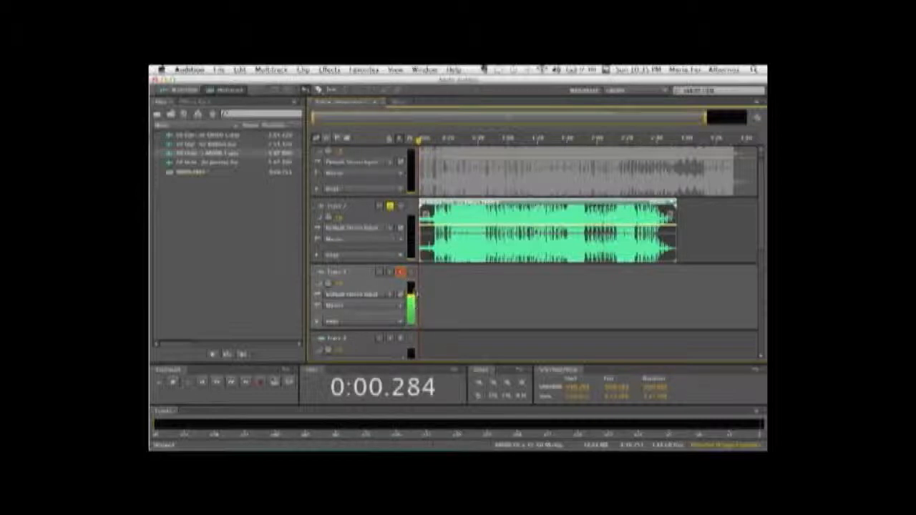
click(261, 384)
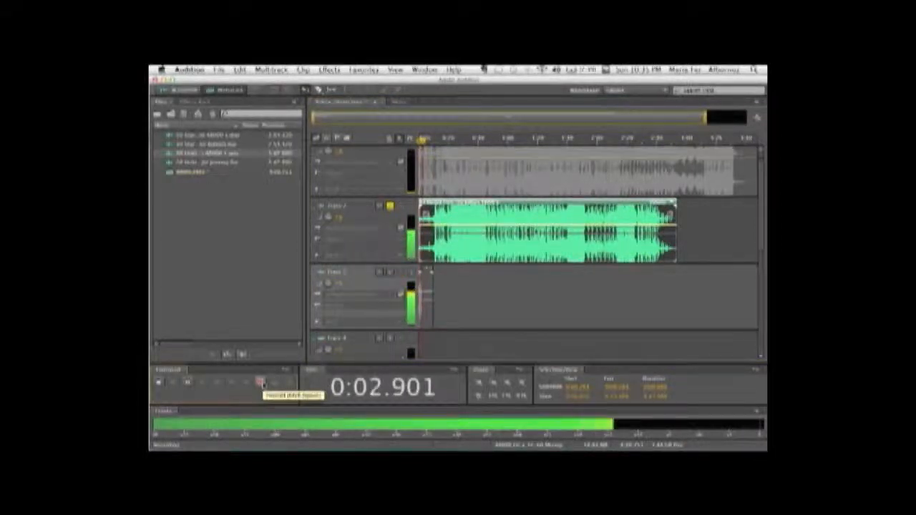
click(261, 385)
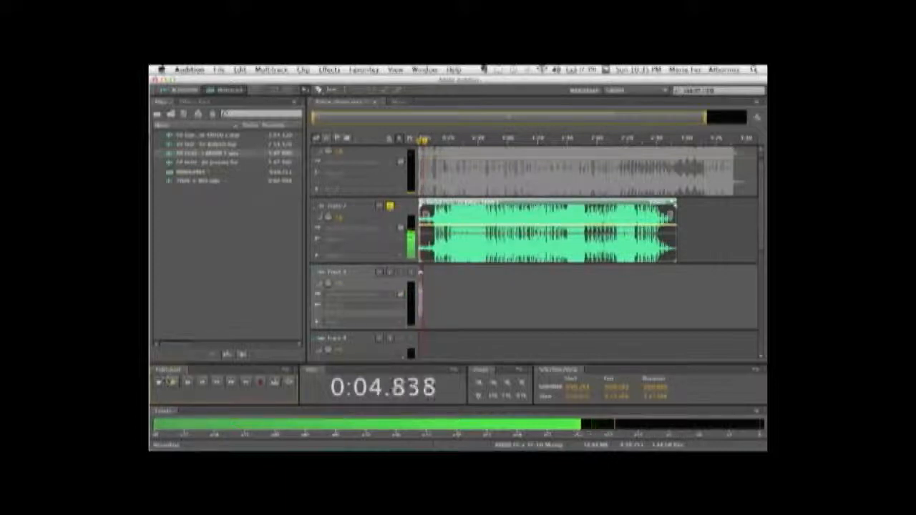
key(space)
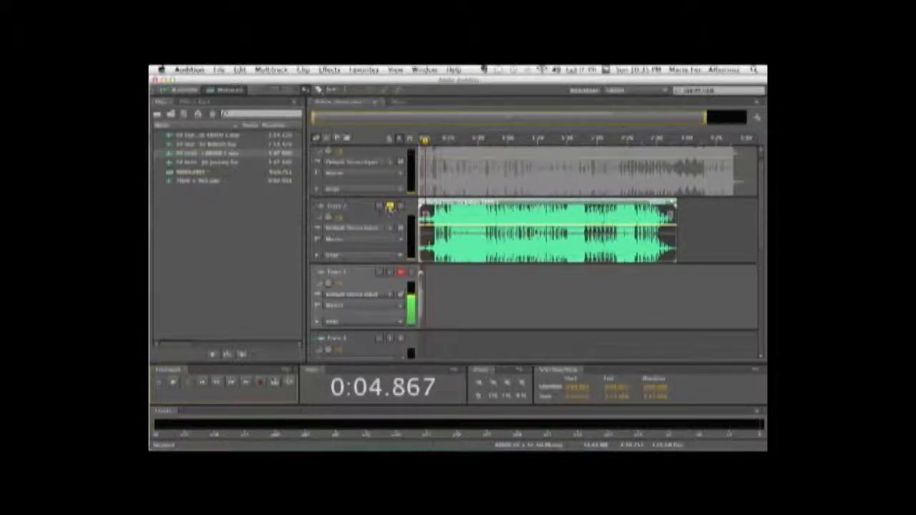
- Switch Track 2 from solo to mute and delete the recorded clip from Track 3
click(378, 206)
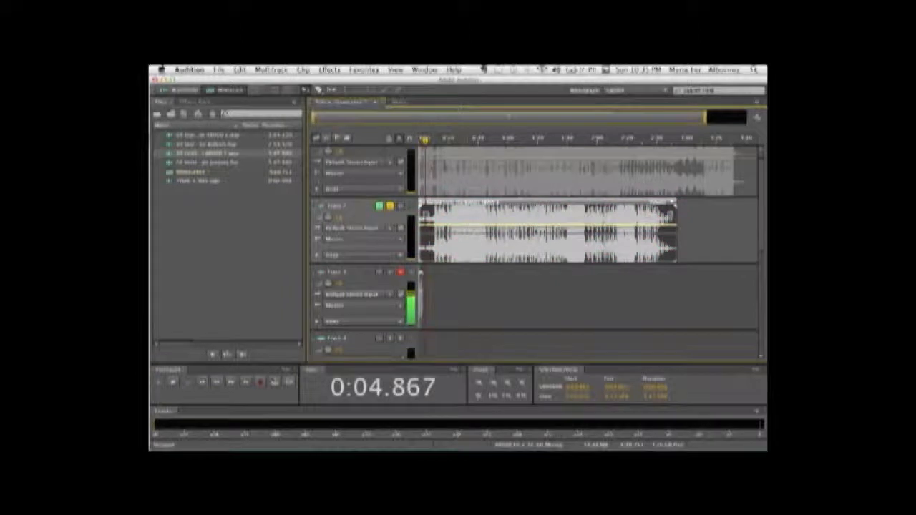
click(388, 206)
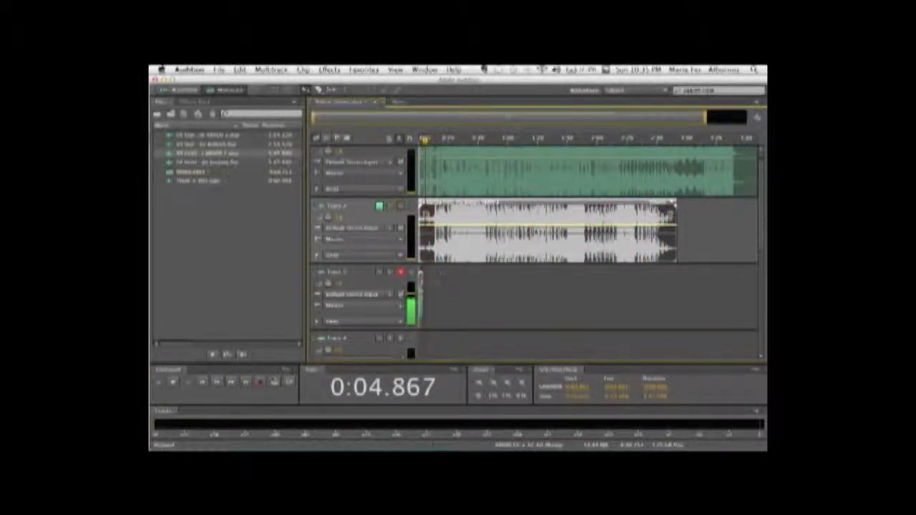
click(424, 298)
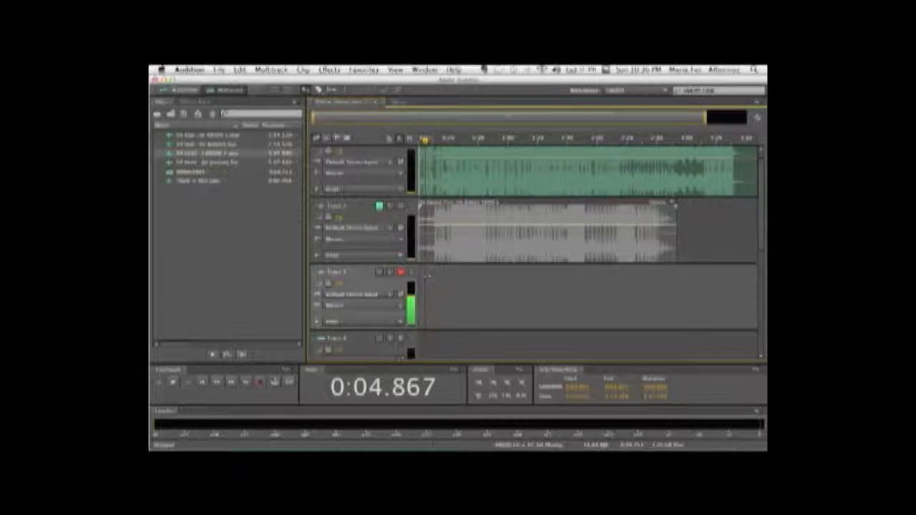
- Move the playhead to 0:00, unmute Track 2 and disarm recording on Track 3
drag(423, 138, 414, 138)
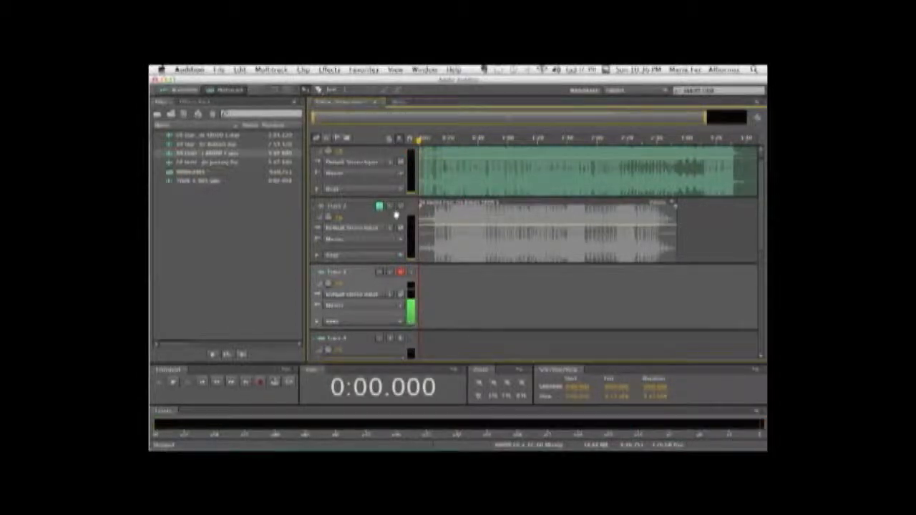
click(381, 207)
click(381, 208)
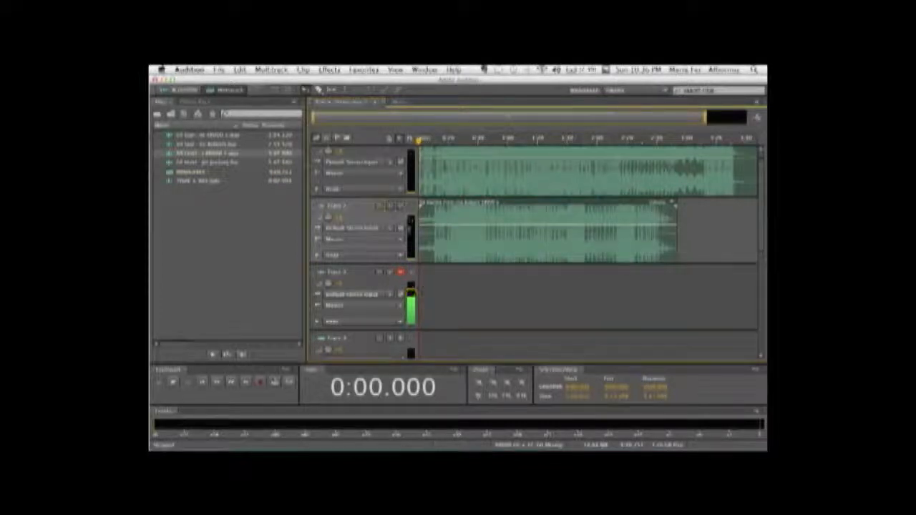
click(400, 272)
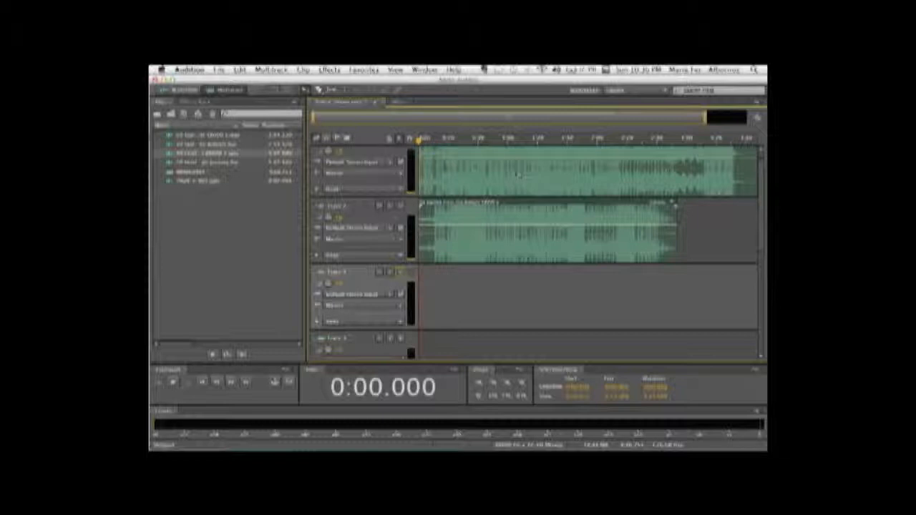
- Solo Track 1 and split its clip with the Razor tool at about 1:01 and 2:06
scroll(754, 172, up, 1)
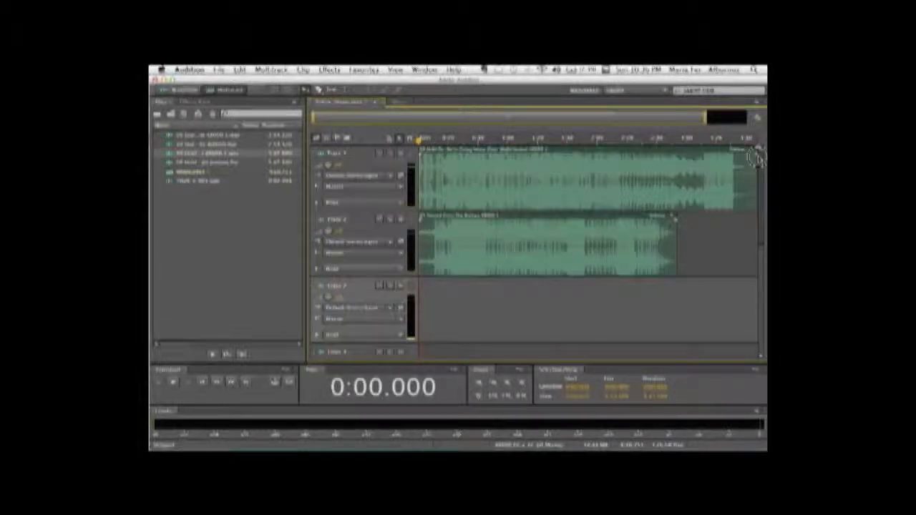
click(389, 154)
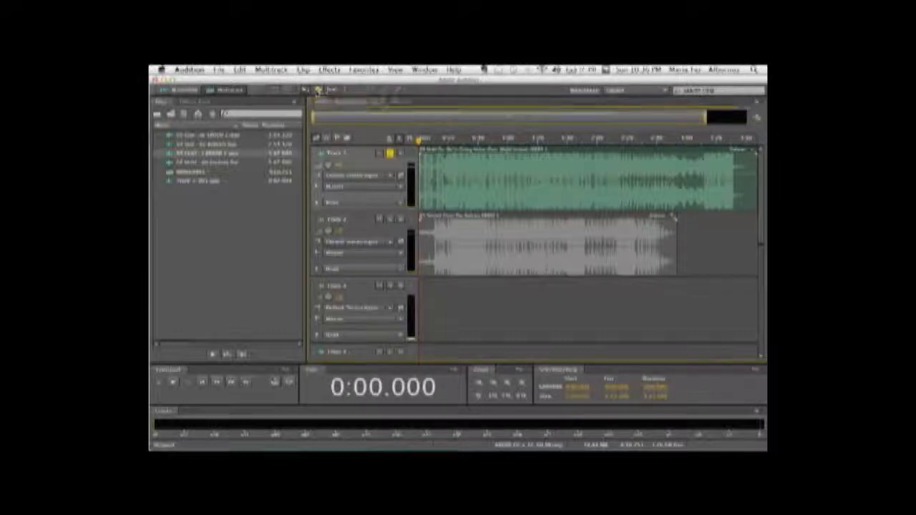
click(511, 155)
click(606, 183)
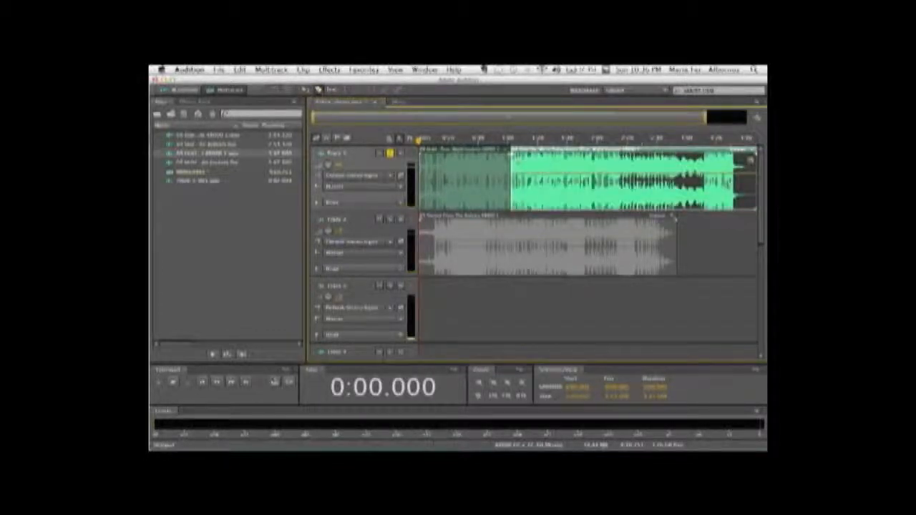
click(606, 177)
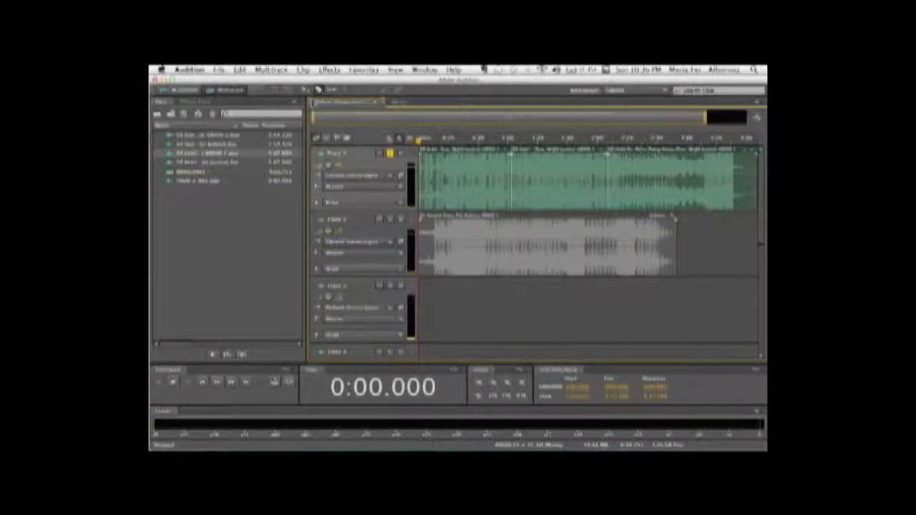
- Try the first piece of the split clip on Track 3 and move it back to the start of Track 1
click(483, 187)
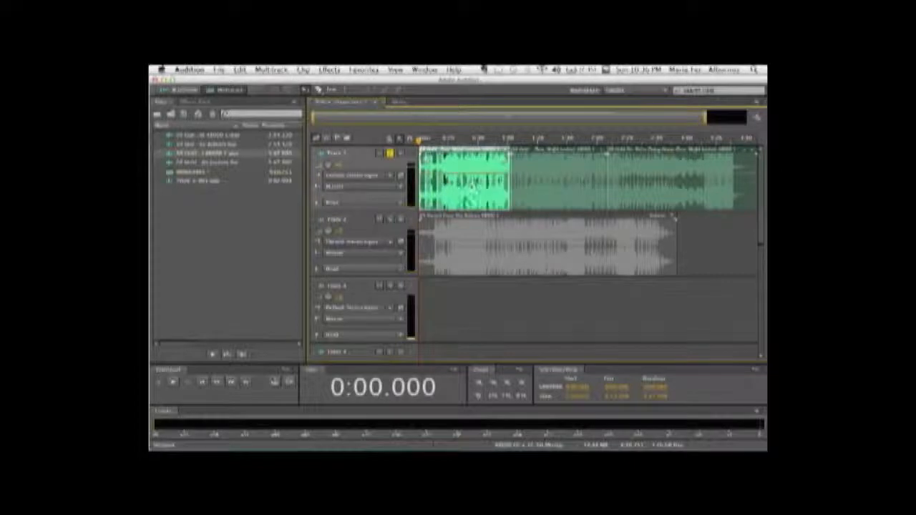
drag(486, 290, 458, 163)
click(579, 305)
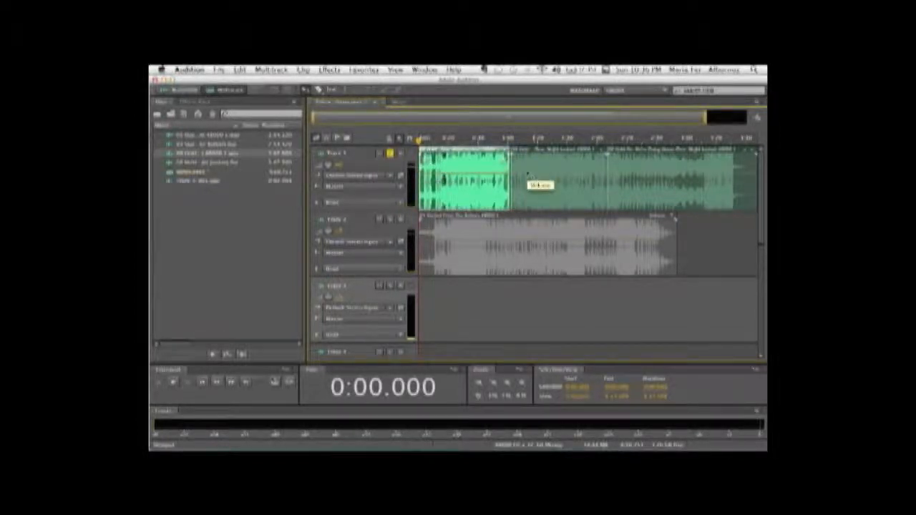
- Shift the second and third pieces on Track 1 slightly earlier so that each overlaps the piece before it
click(542, 183)
drag(562, 172, 578, 196)
click(621, 194)
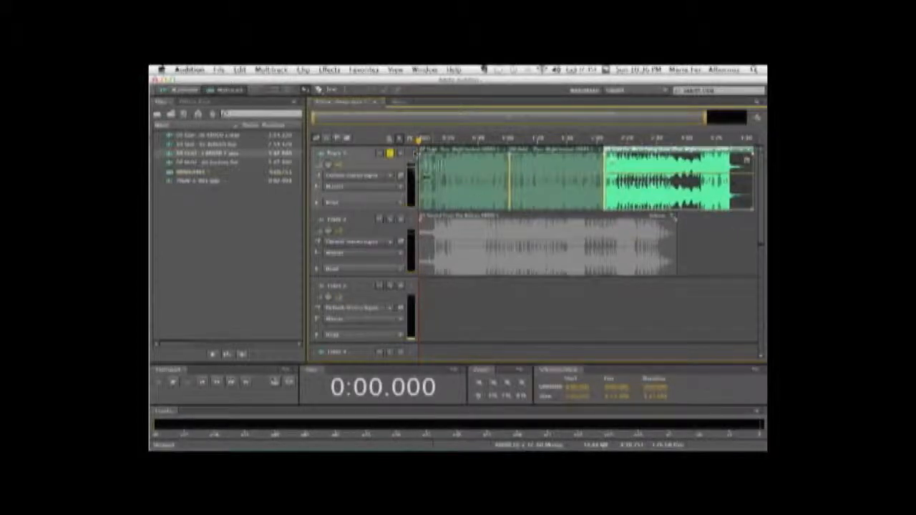
- Add a fade-in to the first piece on Track 1, audition about five seconds, and return the playhead to 0:00
click(428, 173)
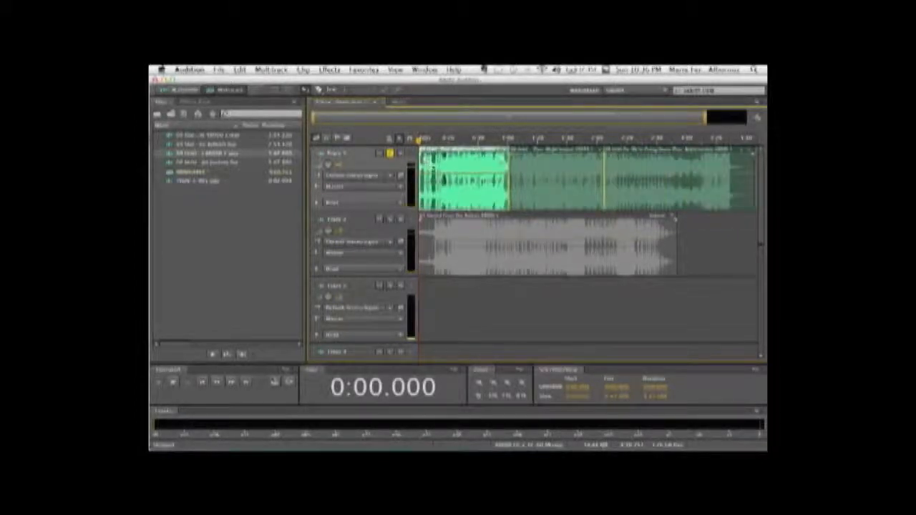
drag(428, 173, 472, 161)
click(182, 384)
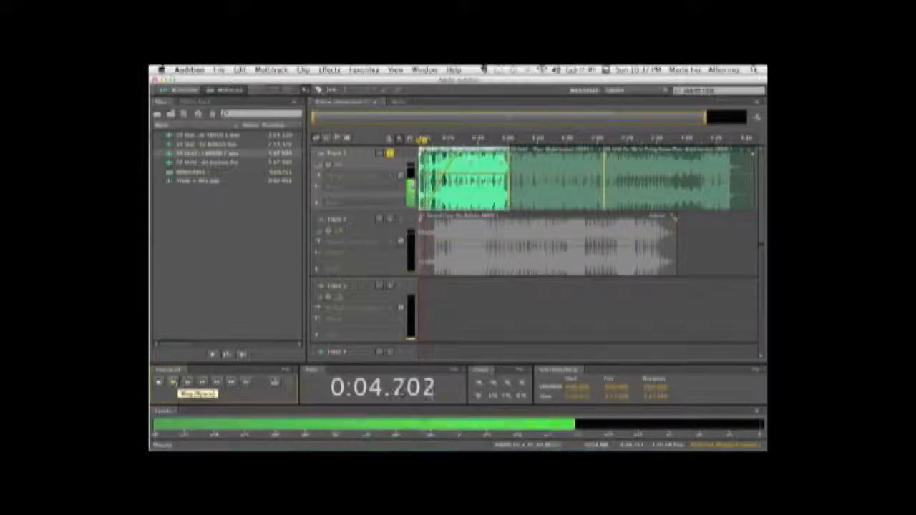
click(161, 383)
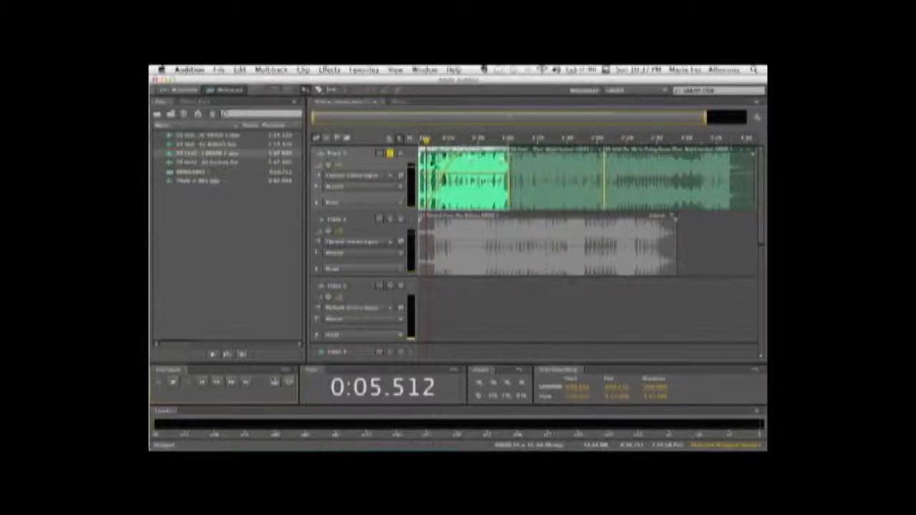
drag(425, 141, 408, 142)
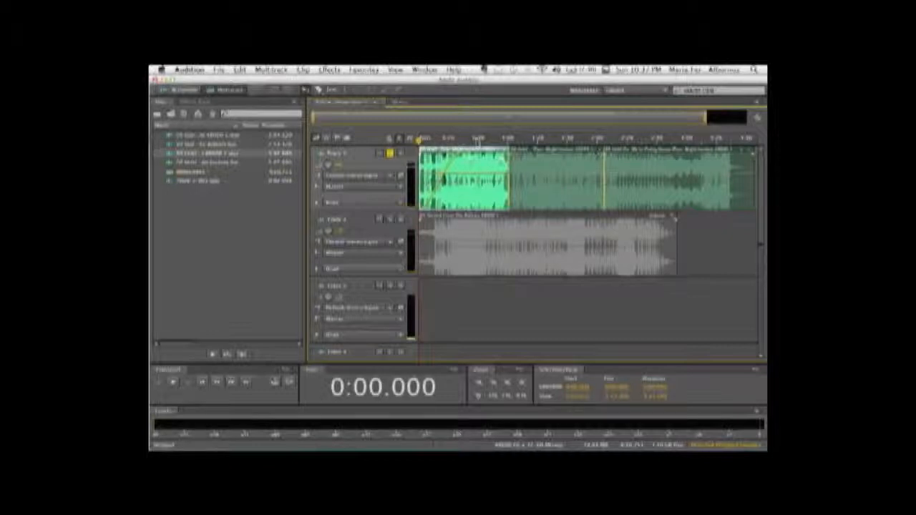
- Select the Track 2 clip and switch the solo from Track 1 to Track 2
click(648, 242)
scroll(486, 178, down, 3)
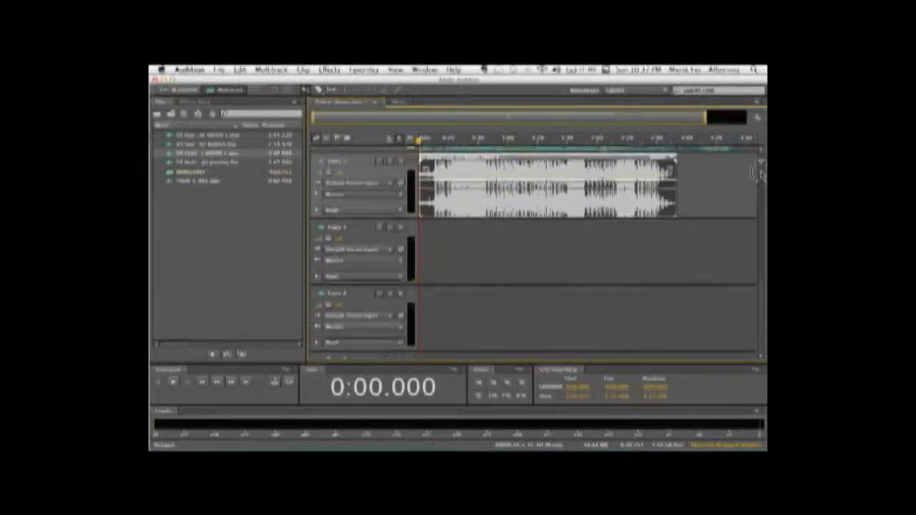
scroll(387, 222, up, 3)
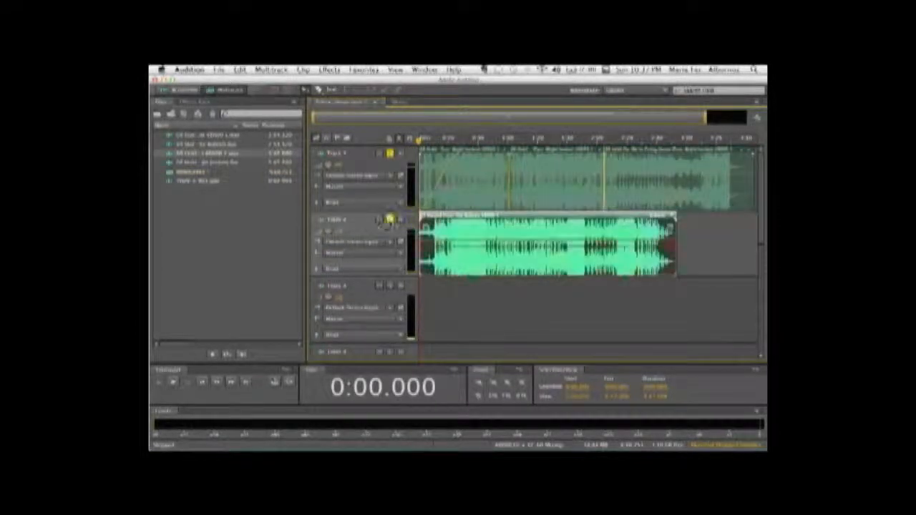
click(379, 154)
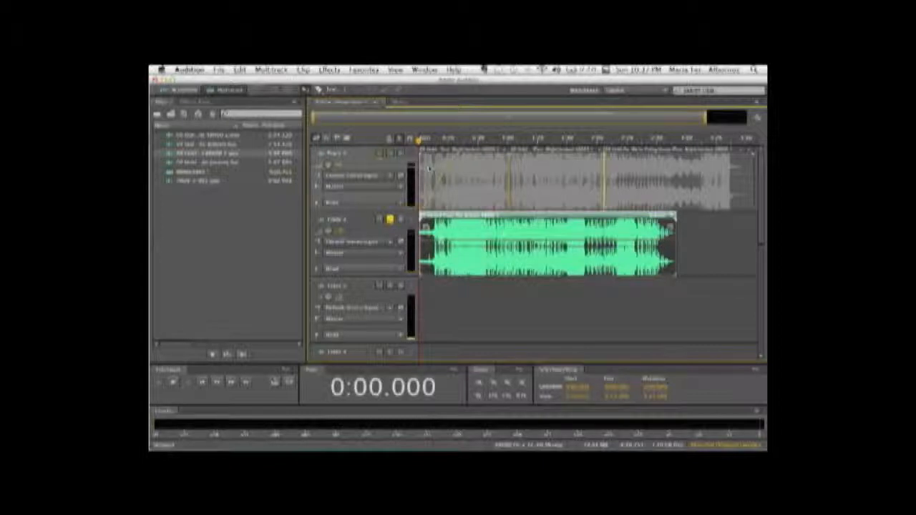
- Try a fade-in at the start of the Track 2 clip and remove it again
drag(426, 226, 459, 233)
mouse_move(671, 229)
mouse_down()
mouse_move(640, 229)
mouse_move(672, 227)
mouse_up()
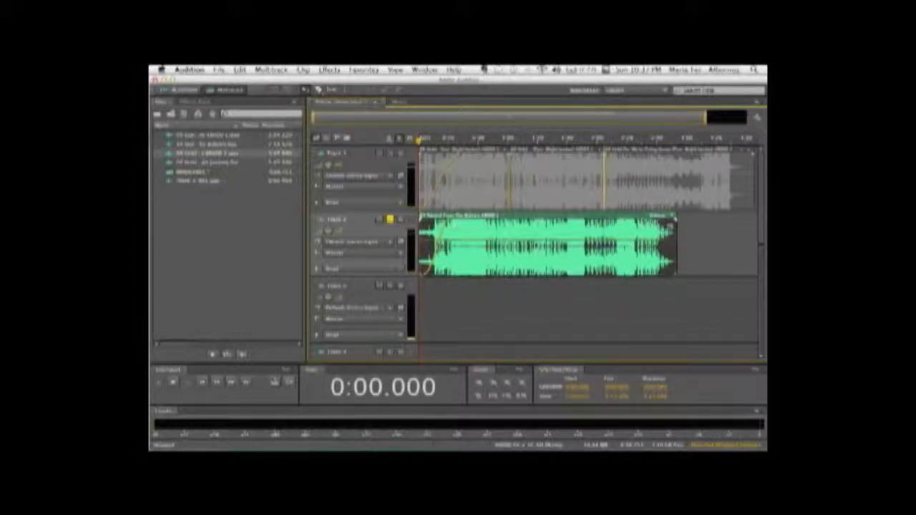
drag(460, 230, 439, 229)
click(422, 218)
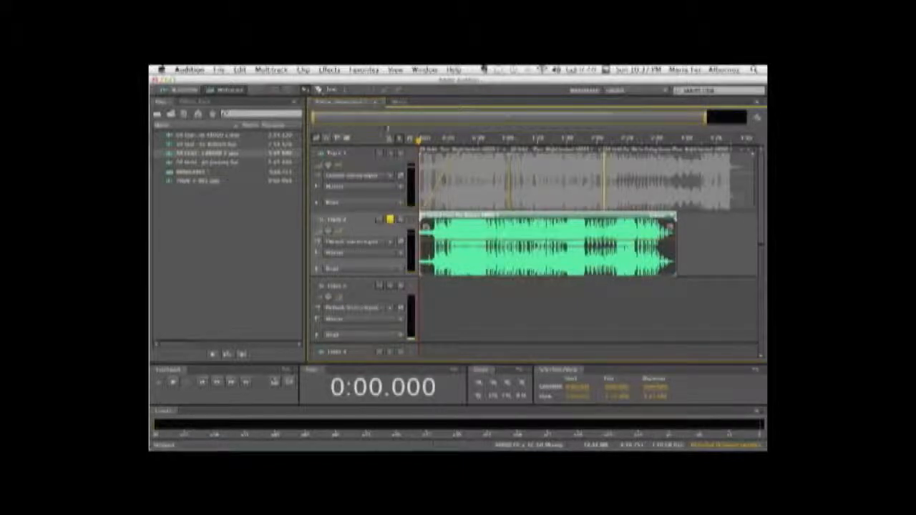
- Remove the fade-in from the first piece on Track 1 and switch the solo from Track 2 to Track 1
click(462, 164)
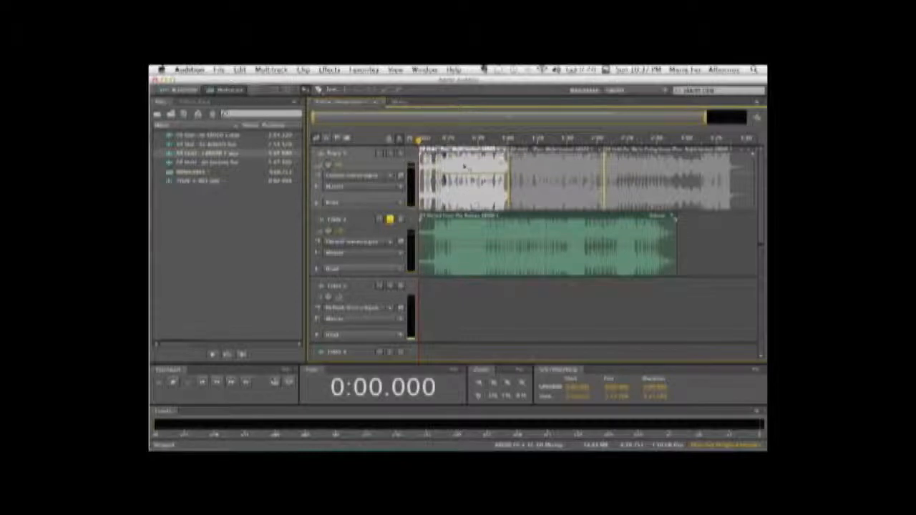
click(405, 166)
click(440, 175)
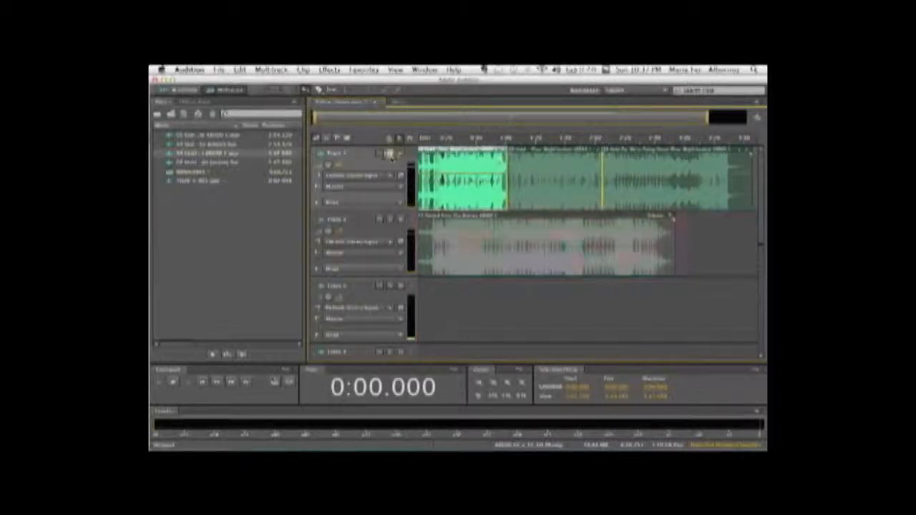
- Move the first piece from Track 1 to Track 3 at 0:00 and turn off the solo on Track 1
drag(440, 175, 430, 303)
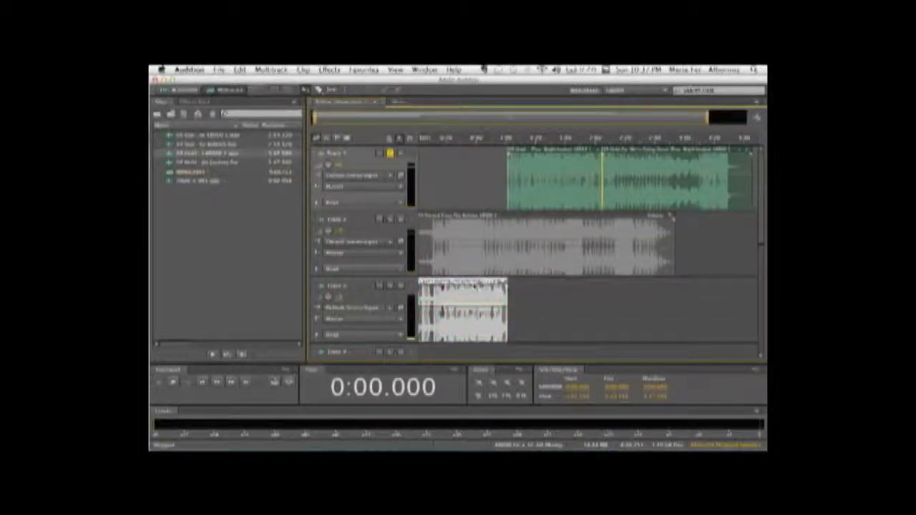
drag(444, 119, 395, 118)
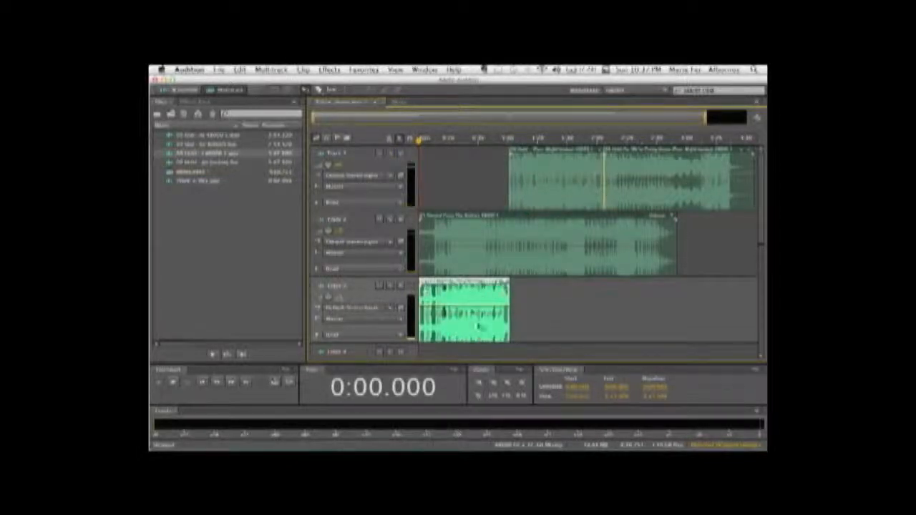
- Bounce only the selected Track 3 clip to a new track and solo that new track
right_click(461, 296)
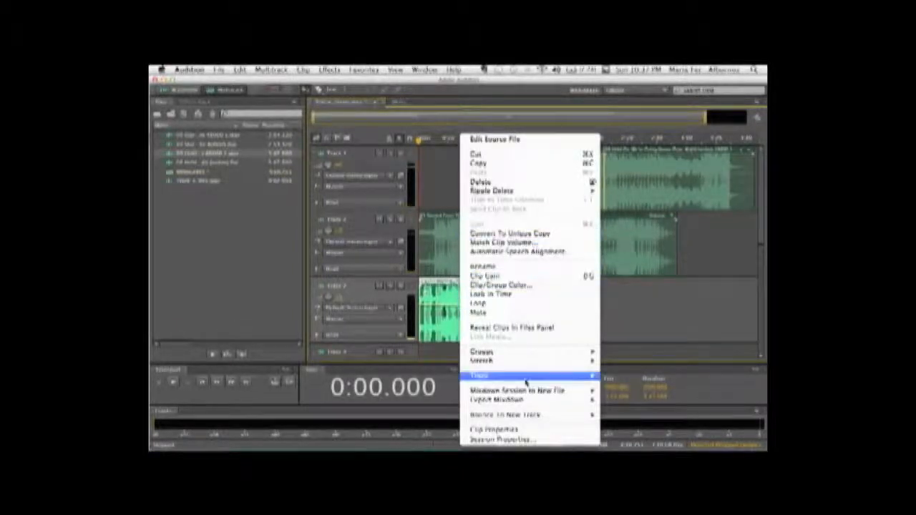
mouse_move(521, 413)
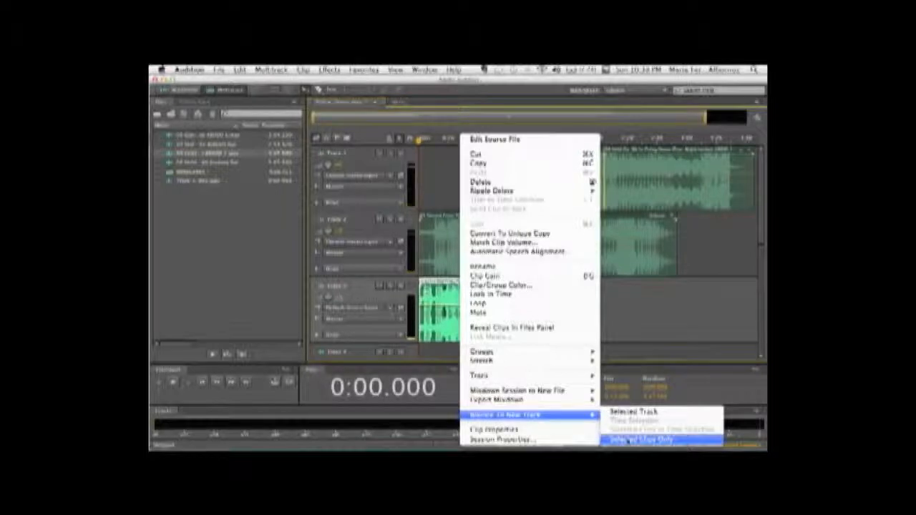
click(628, 440)
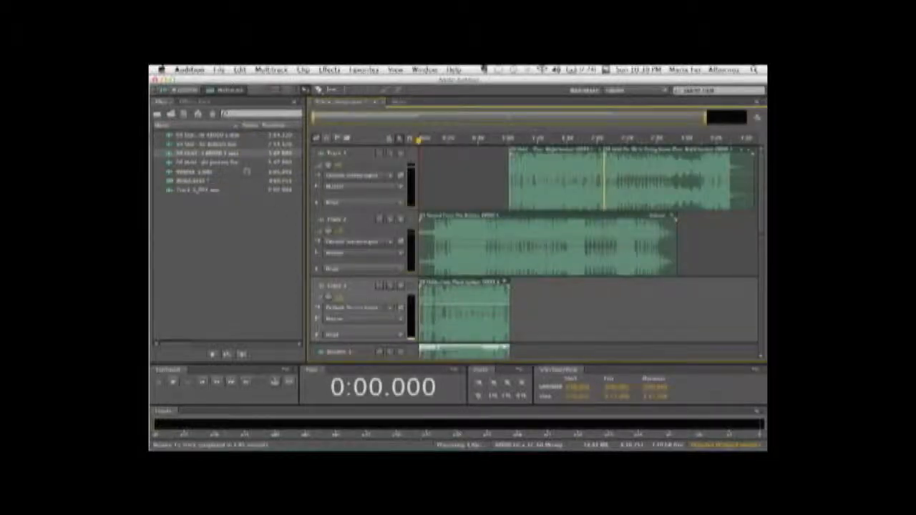
scroll(757, 231, down, 3)
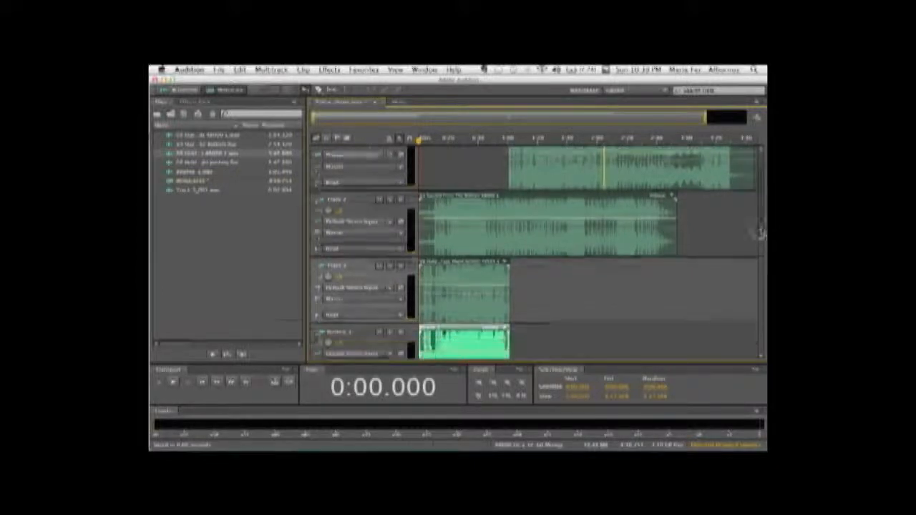
drag(759, 234, 756, 244)
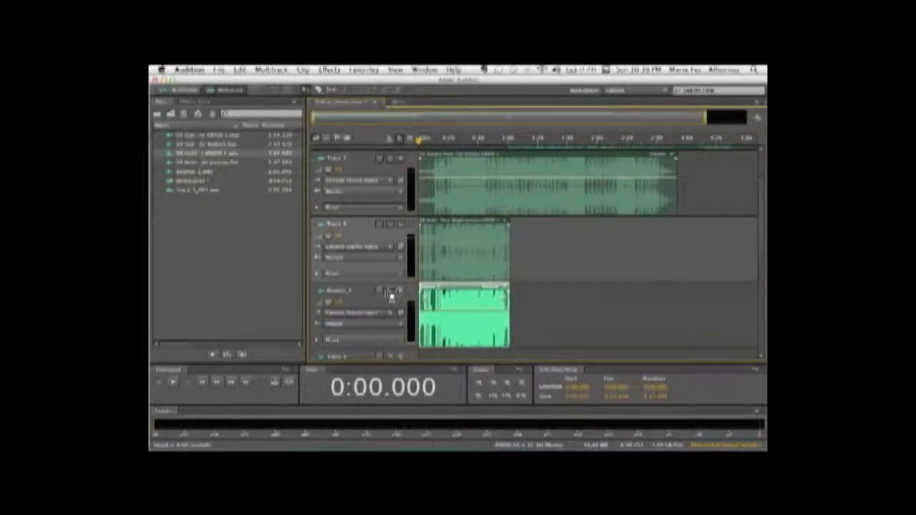
click(389, 291)
click(389, 291)
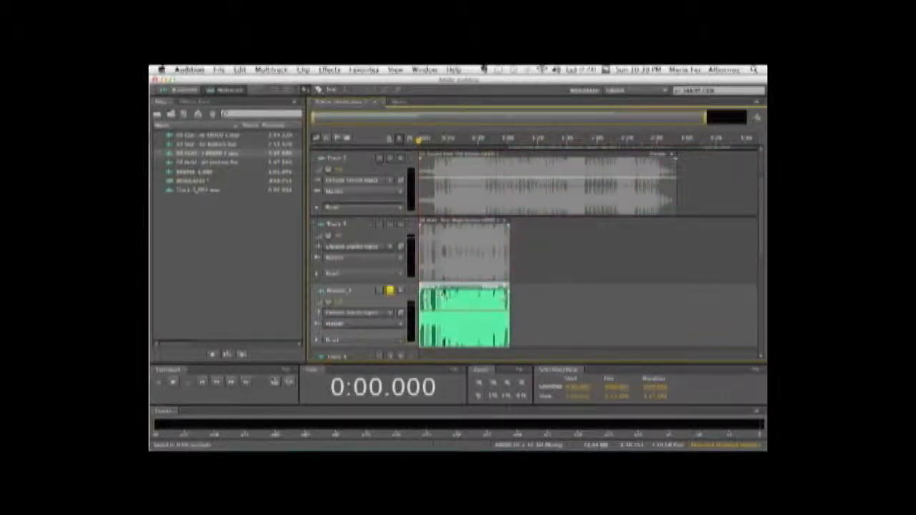
- Enable looping for the bounced clip and extend its end to about 3:17 on the timeline
right_click(462, 302)
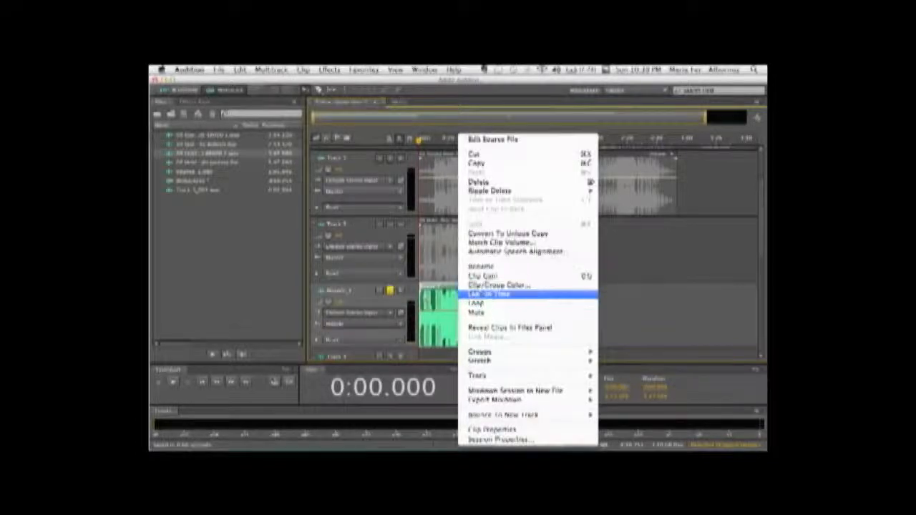
click(492, 303)
drag(513, 317, 713, 306)
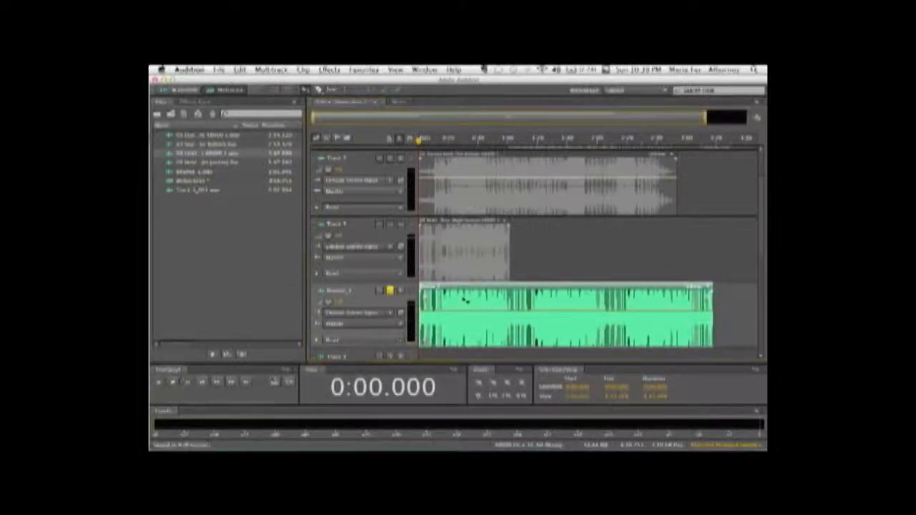
- Play the looped clip from the start and again from about 0:58 to hear the repeat
key(space)
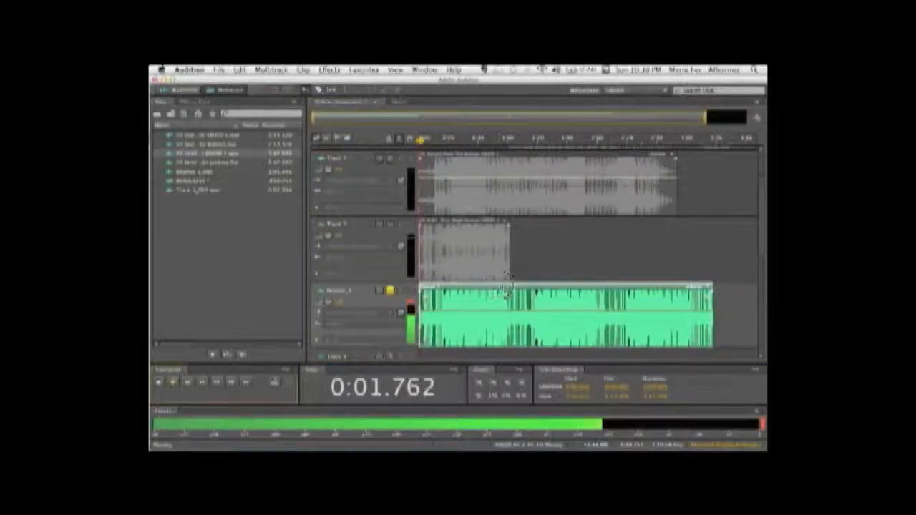
drag(438, 146, 505, 146)
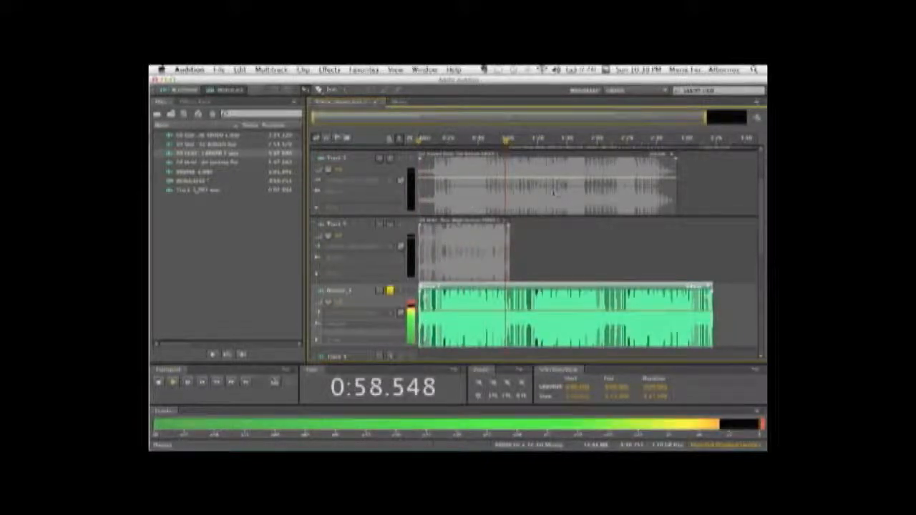
scroll(609, 265, right, 2)
scroll(565, 268, right, 1)
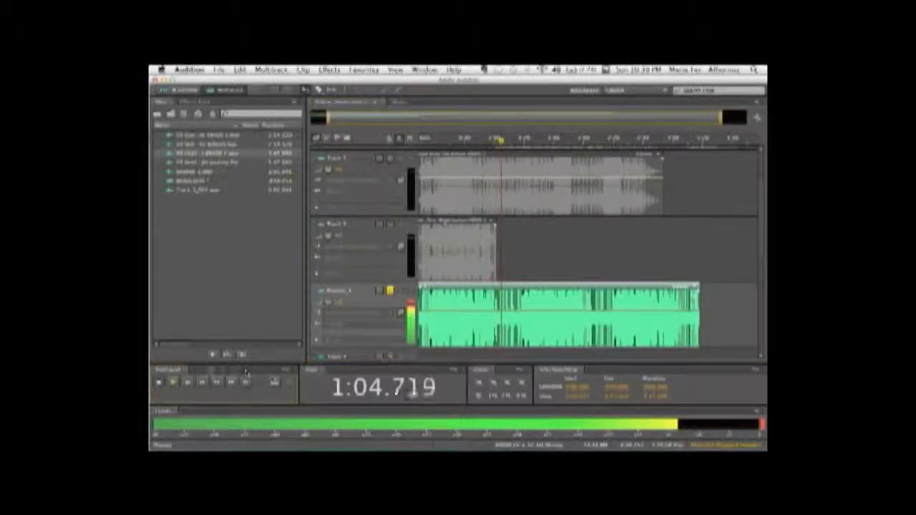
key(space)
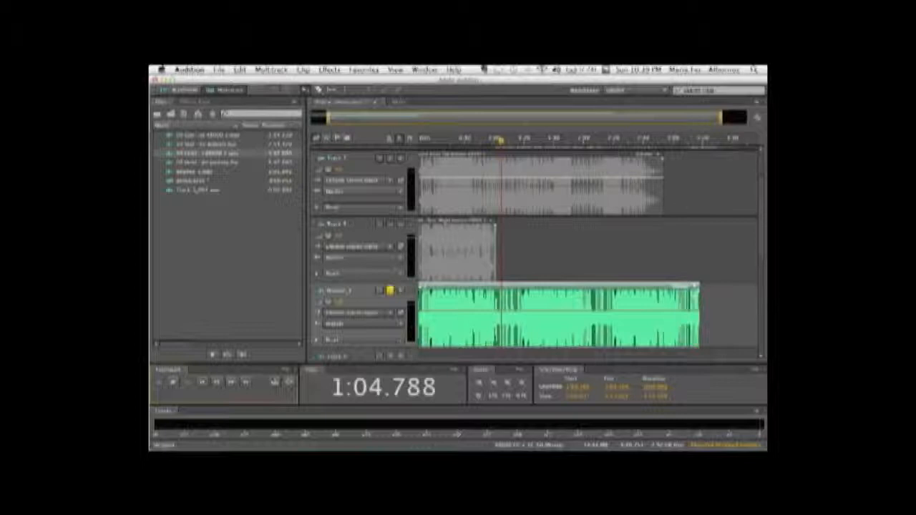
- Delete the original clip from Track 3 and move the looped bounced clip into its place at 0:00
scroll(756, 190, up, 3)
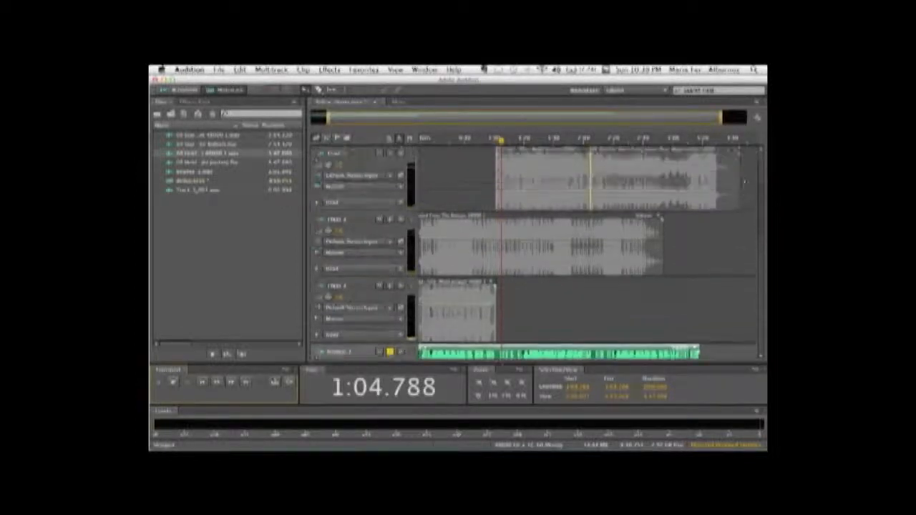
click(477, 297)
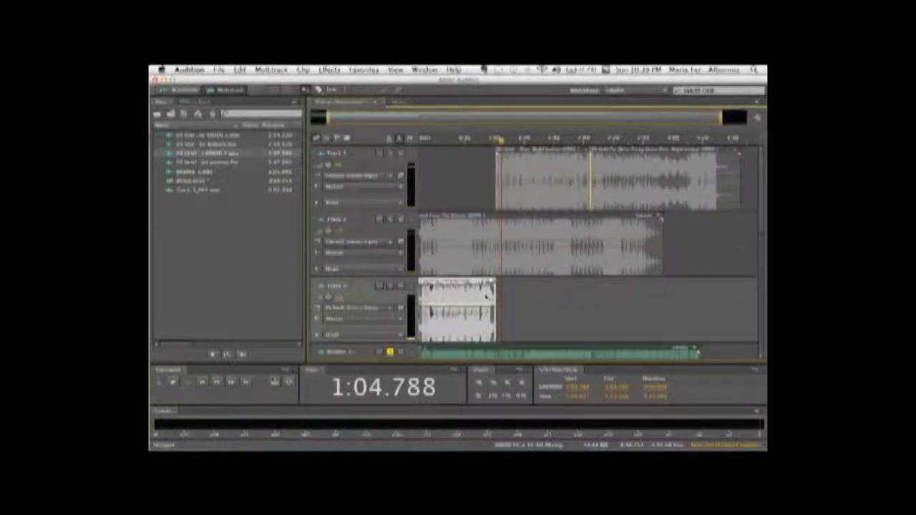
key(Delete)
drag(460, 348, 464, 290)
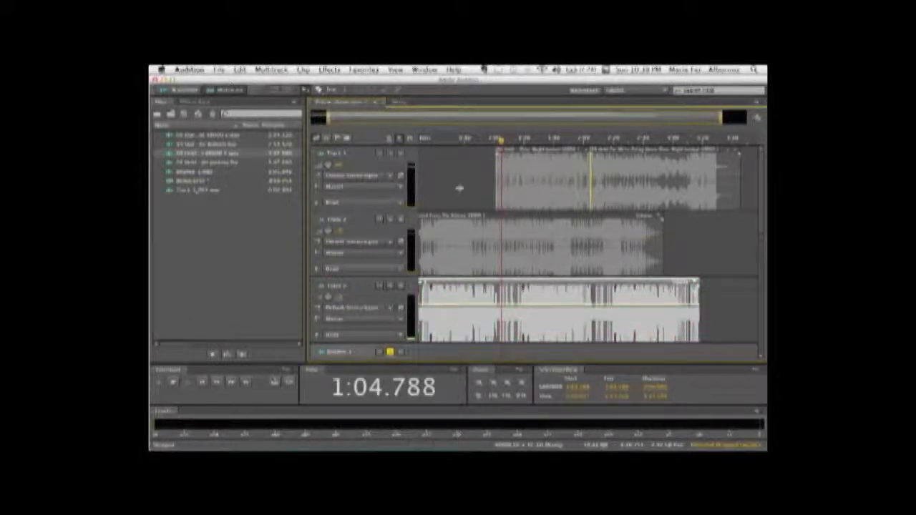
- Mute Track 1 and turn off the solo on the bounced track
scroll(461, 197, left, 2)
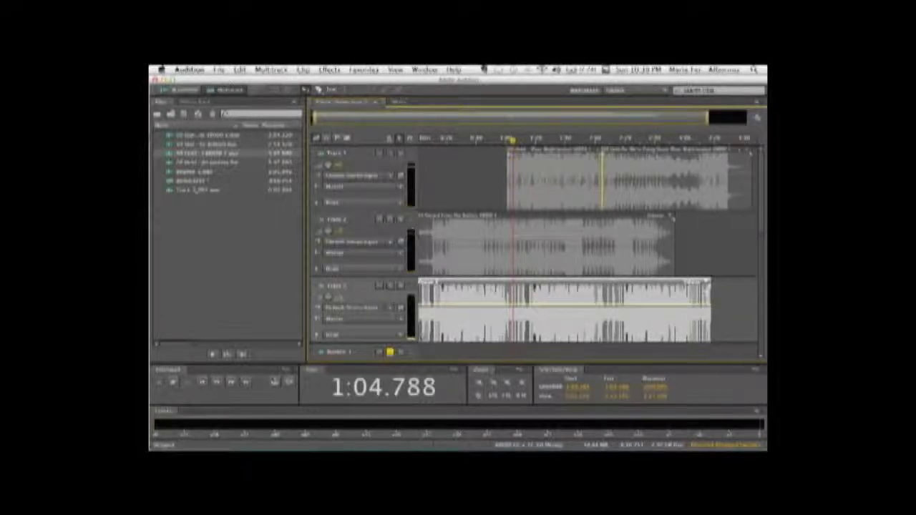
click(379, 154)
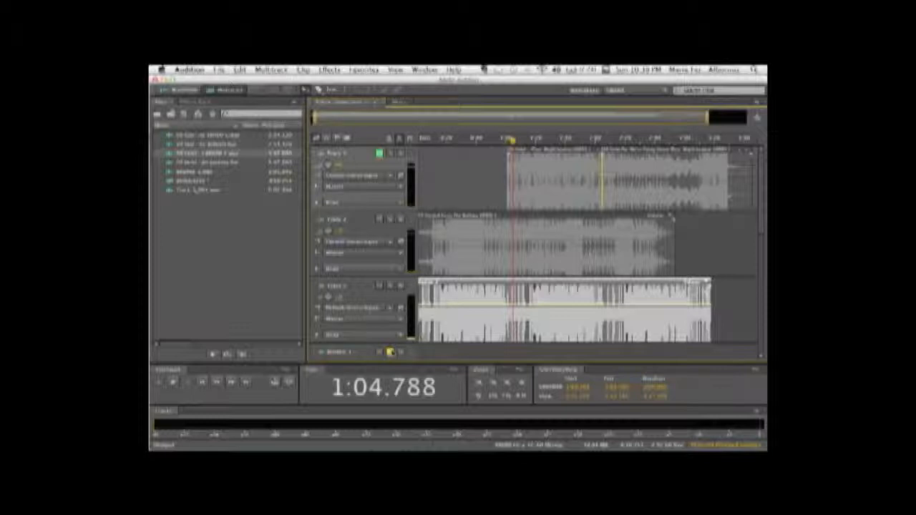
click(390, 352)
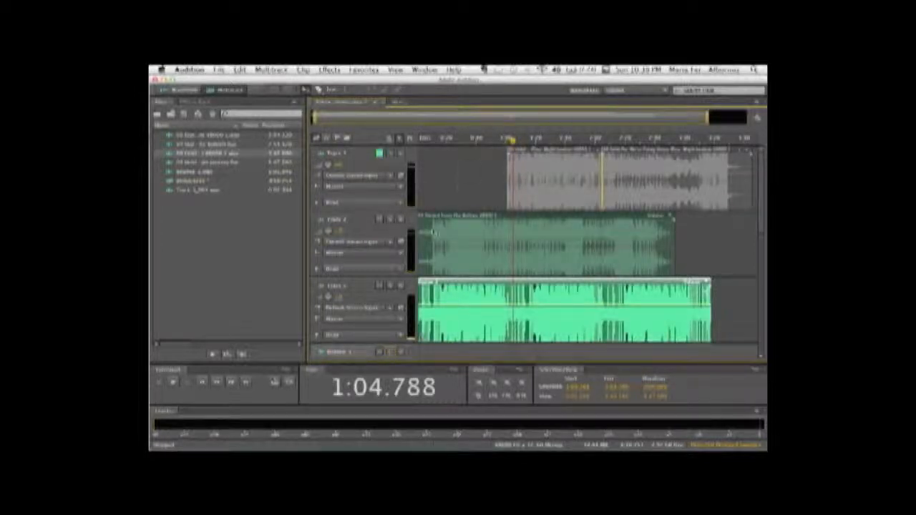
- Play Tracks 2 and 3 together from 0:00, then select the Track 2 clip and return the playhead to 0:00
drag(509, 143, 407, 147)
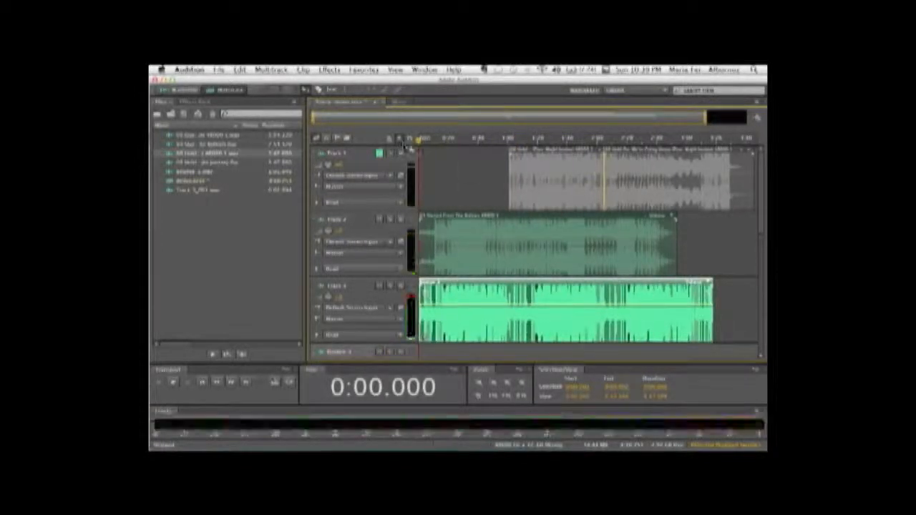
click(174, 384)
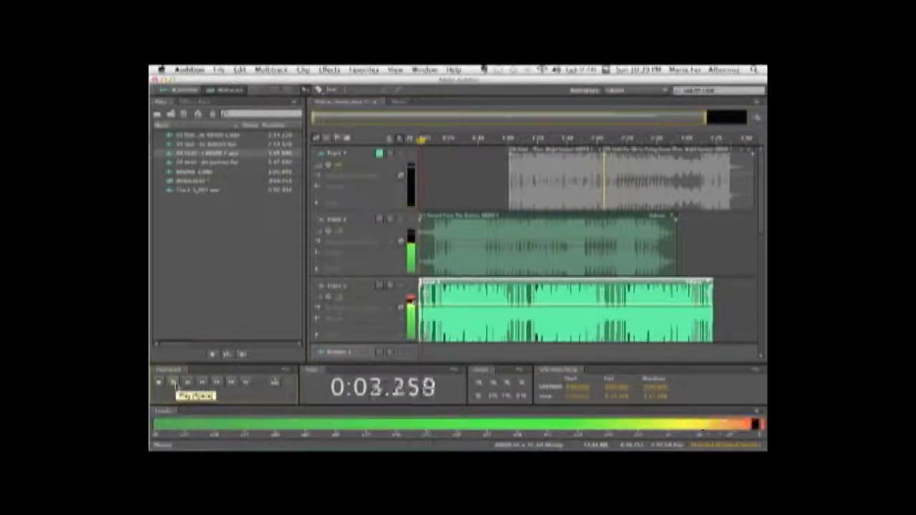
click(174, 383)
click(159, 383)
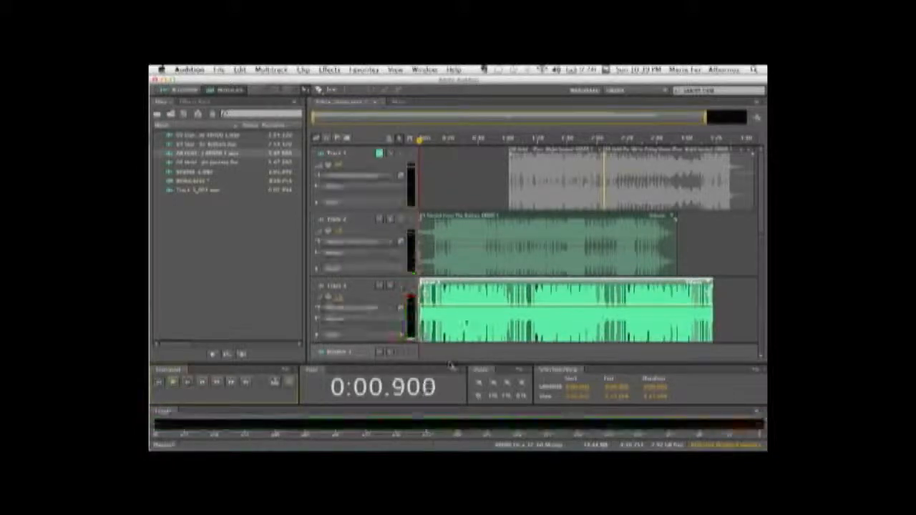
click(445, 220)
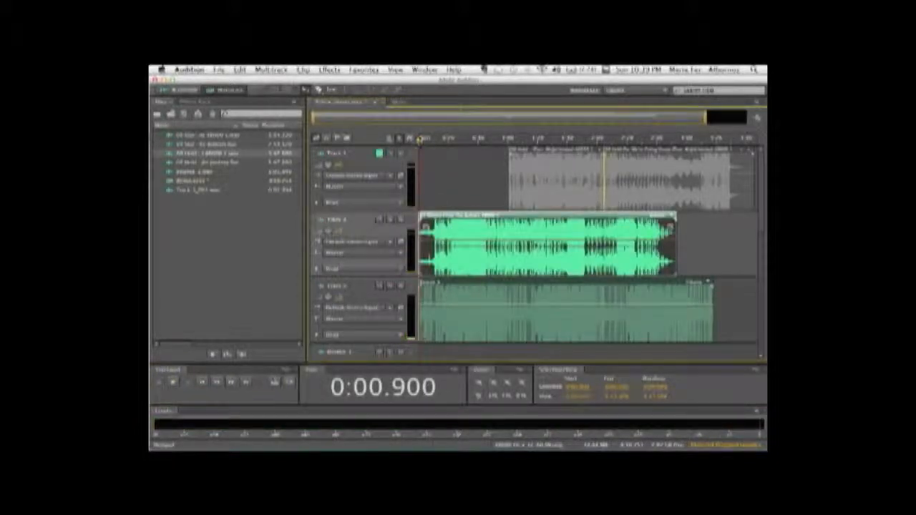
drag(420, 140, 414, 141)
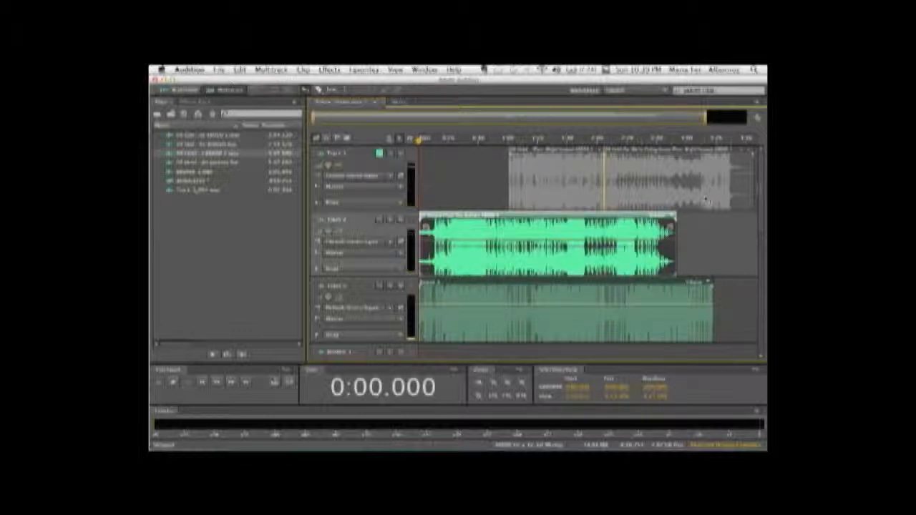
- Shift the looped audio back and forth inside the Track 3 clip's boundaries with the Slip tool
scroll(759, 190, down, 1)
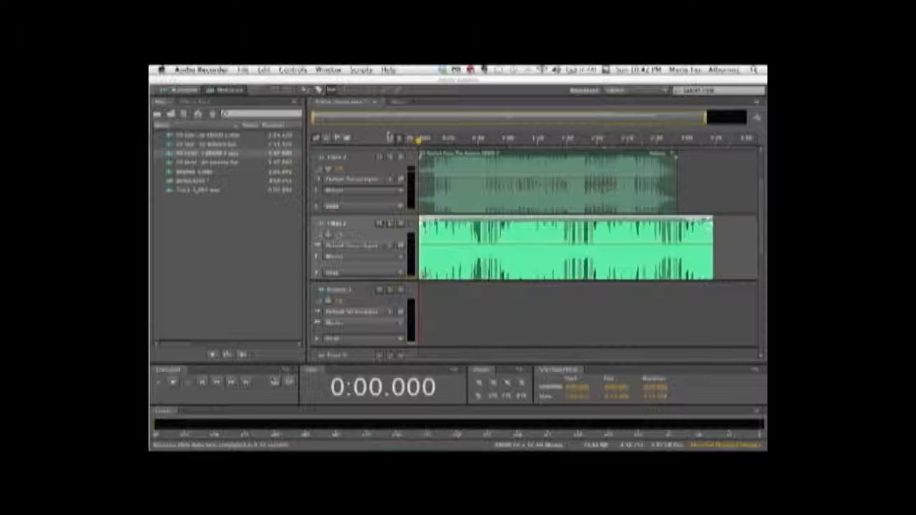
click(336, 94)
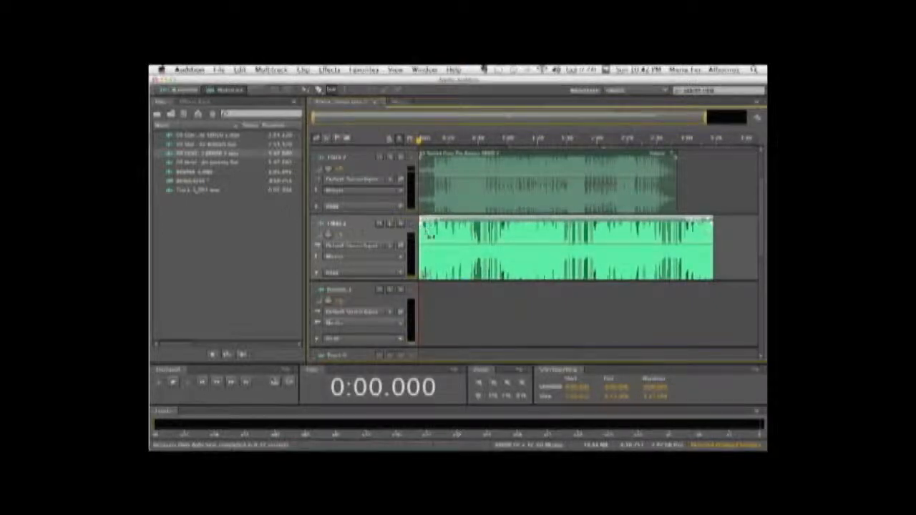
mouse_move(434, 256)
mouse_down()
mouse_move(676, 248)
mouse_move(537, 260)
mouse_move(450, 250)
mouse_move(702, 262)
mouse_move(440, 264)
mouse_up()
drag(531, 264, 419, 267)
drag(476, 257, 441, 260)
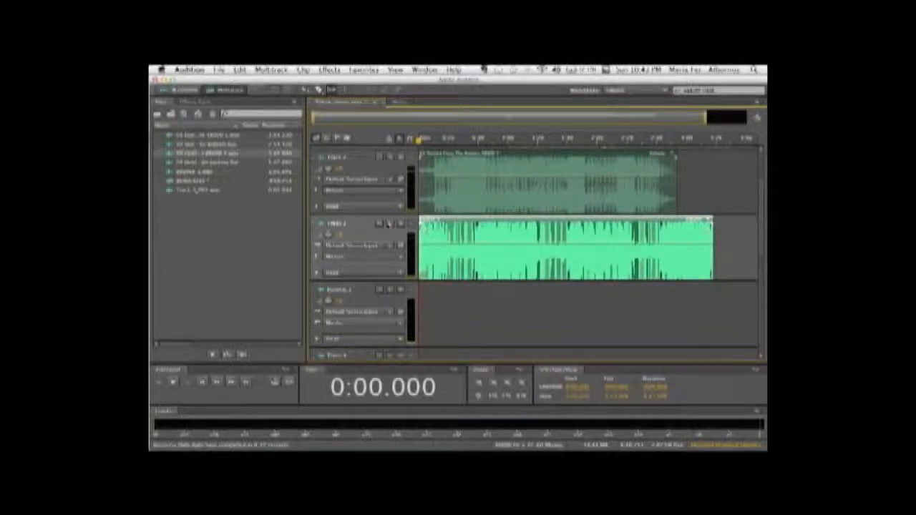
- Solo Track 3, listen to its start, and slip the audio inside its clip once more
click(388, 223)
click(172, 382)
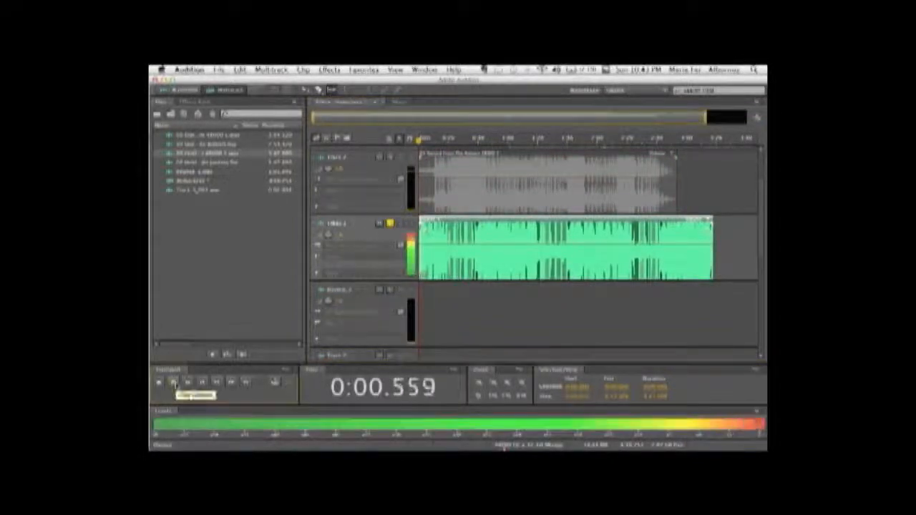
key(space)
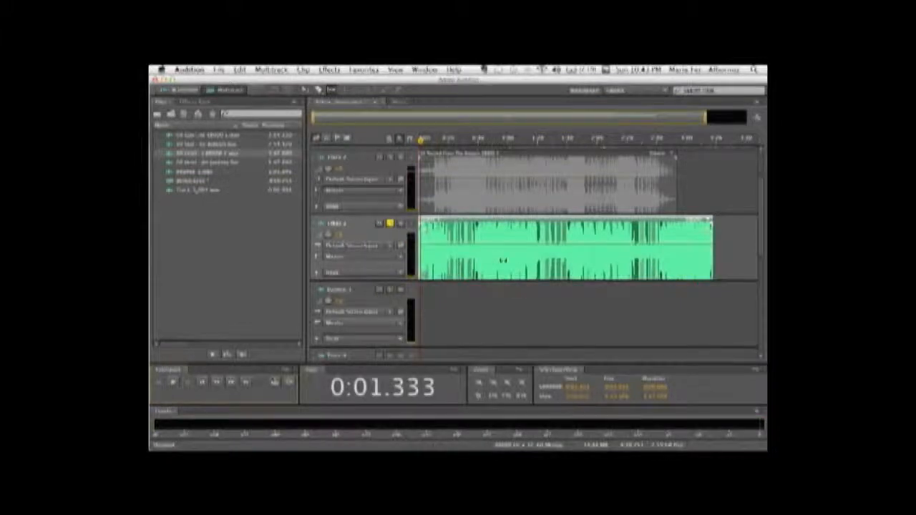
drag(596, 259, 478, 248)
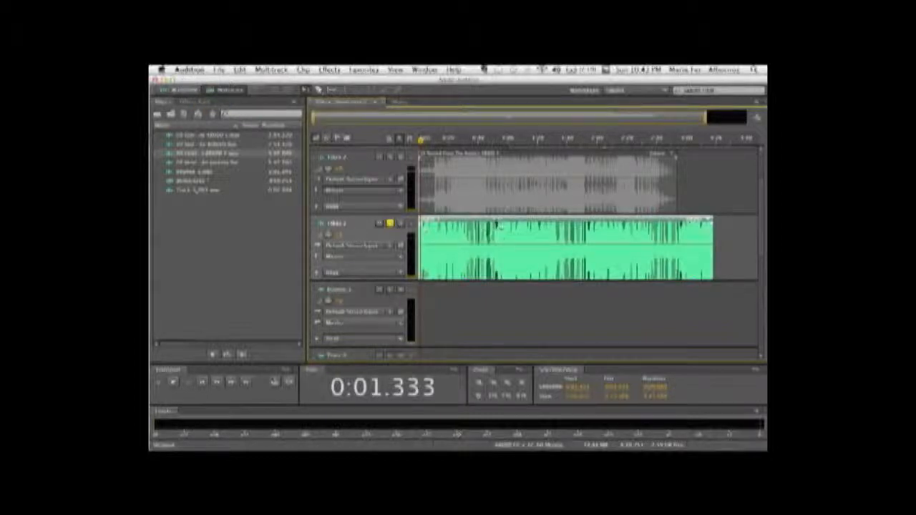
- Delete the looped clip from Track 3 and place the bounced audio file at the start of that track
key(Delete)
drag(211, 172, 422, 266)
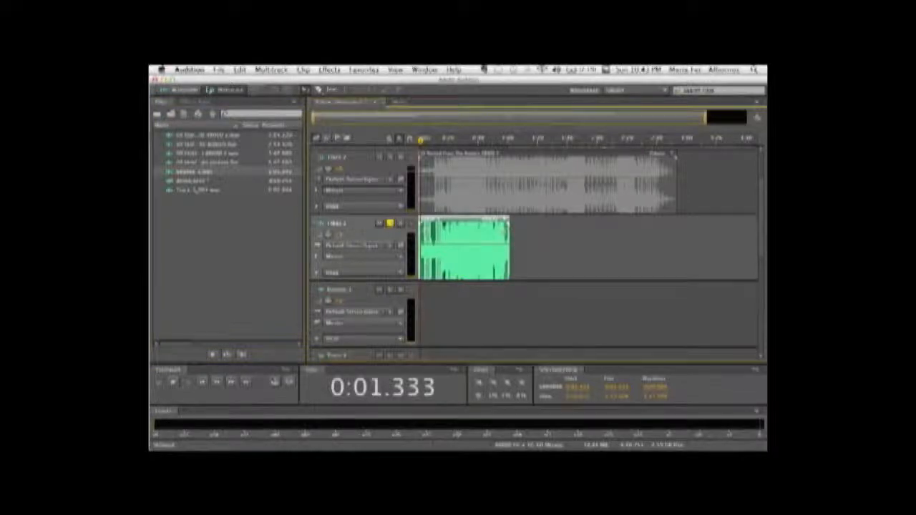
right_click(457, 228)
click(449, 227)
- Open the Track 3 clip in the waveform editor and set the playhead to 0:00
double_click(476, 229)
click(465, 222)
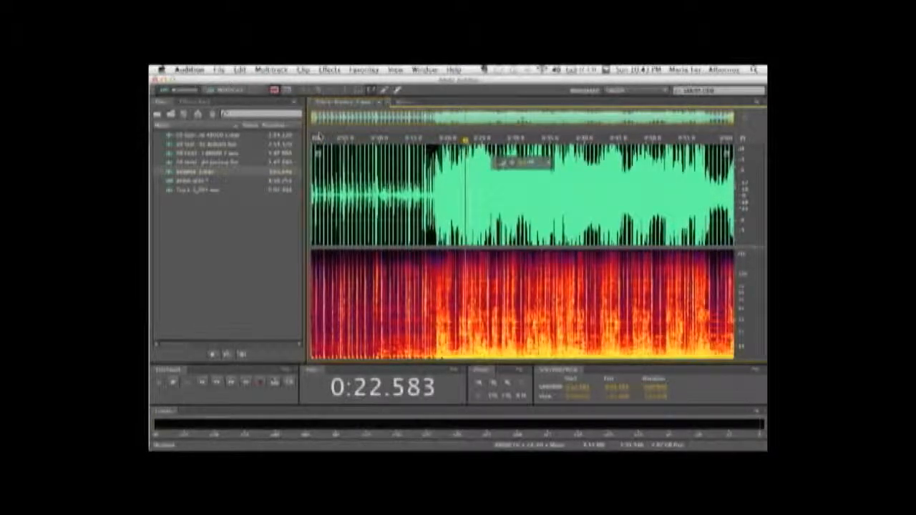
drag(465, 140, 309, 141)
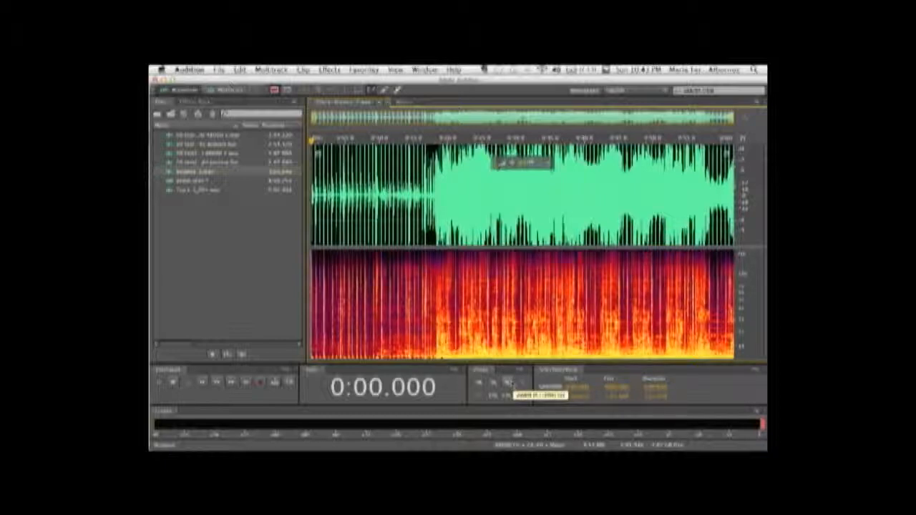
- Place the playhead at about 0:10.310 and examine the individual beats around it in the waveform
click(508, 384)
click(508, 384)
click(507, 384)
click(508, 384)
scroll(441, 221, up, 3)
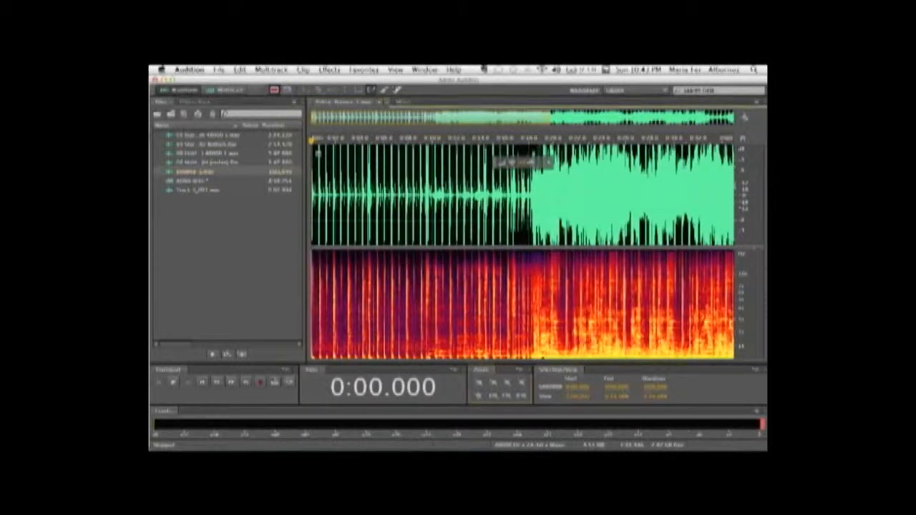
click(435, 221)
scroll(434, 222, up, 1)
scroll(434, 221, up, 4)
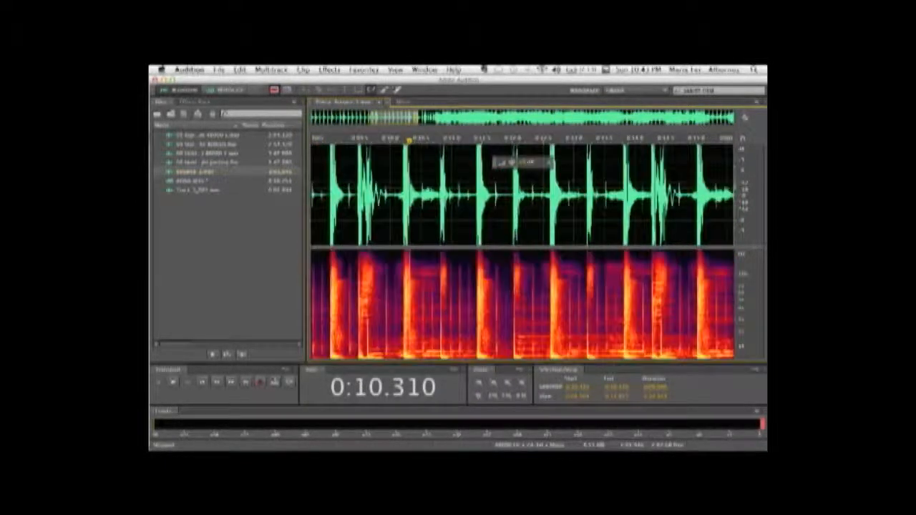
scroll(435, 222, down, 6)
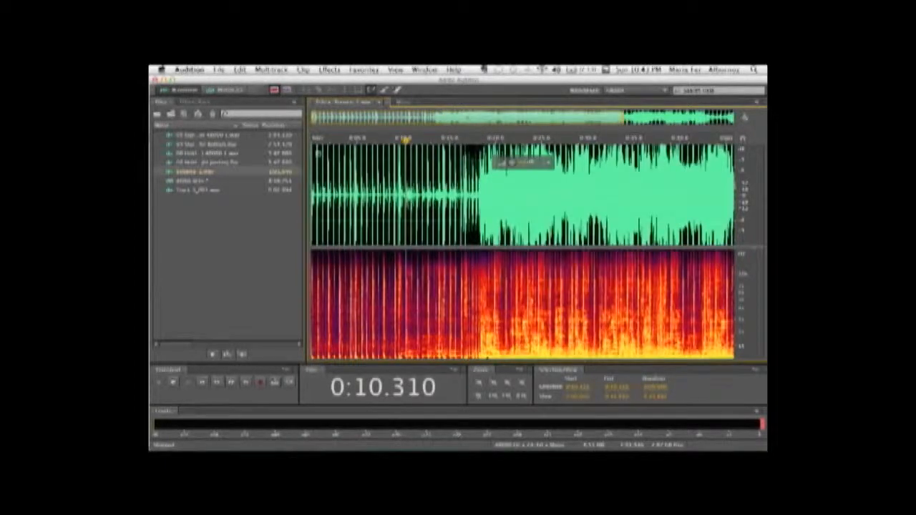
- Marquee-select the mid-frequency band from about 0:05.592 to 0:51 in the spectral display and delete it
scroll(522, 246, down, 3)
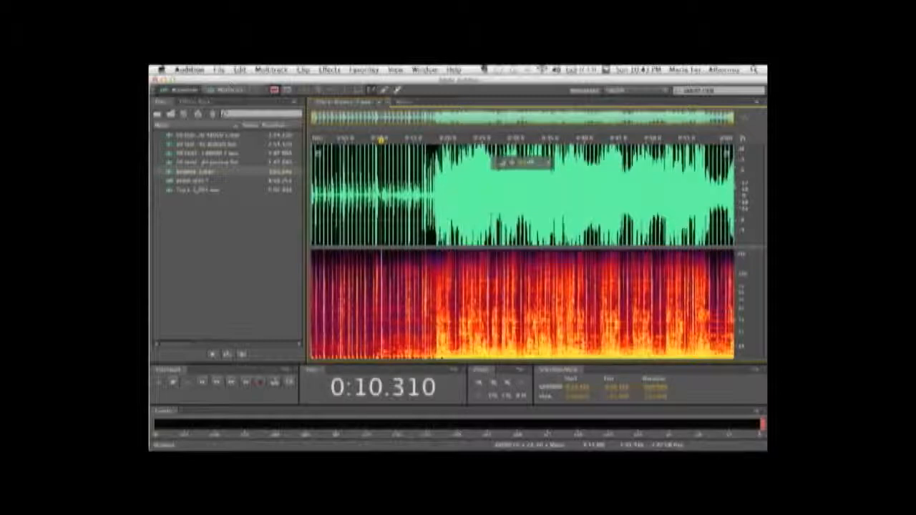
click(357, 92)
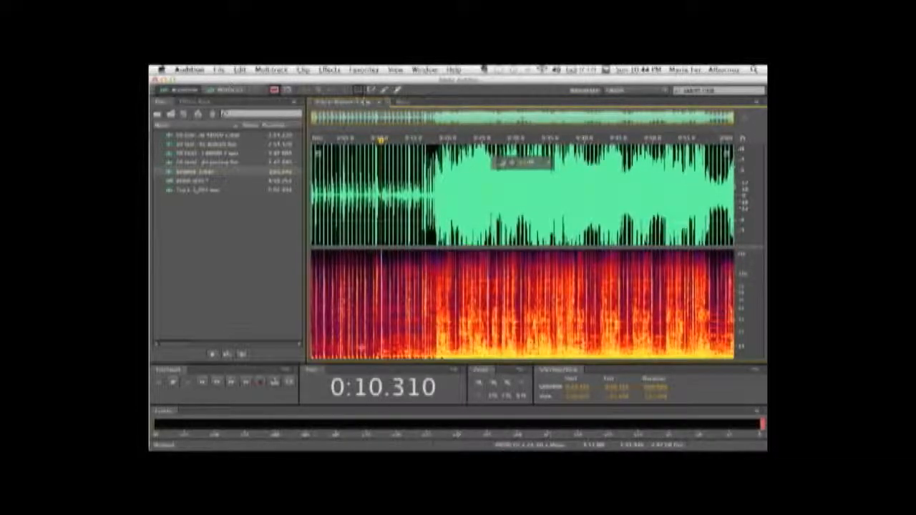
drag(348, 269, 655, 350)
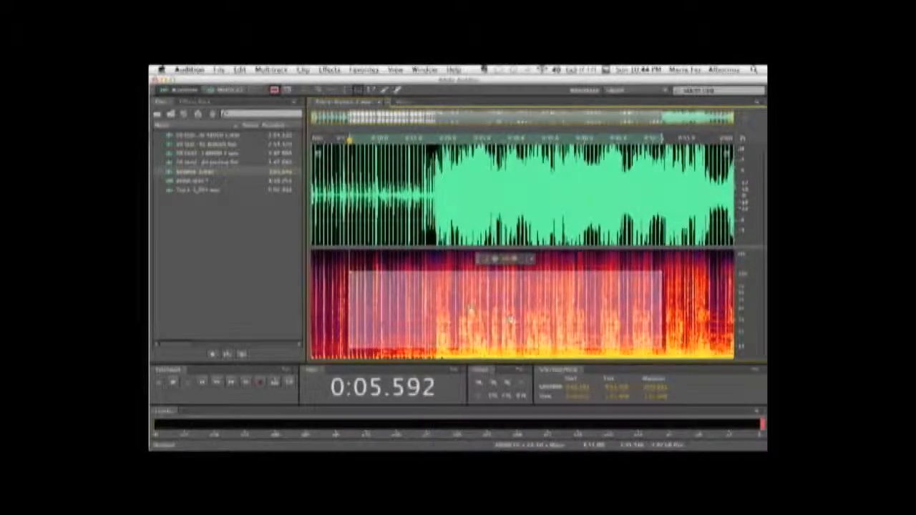
key(Delete)
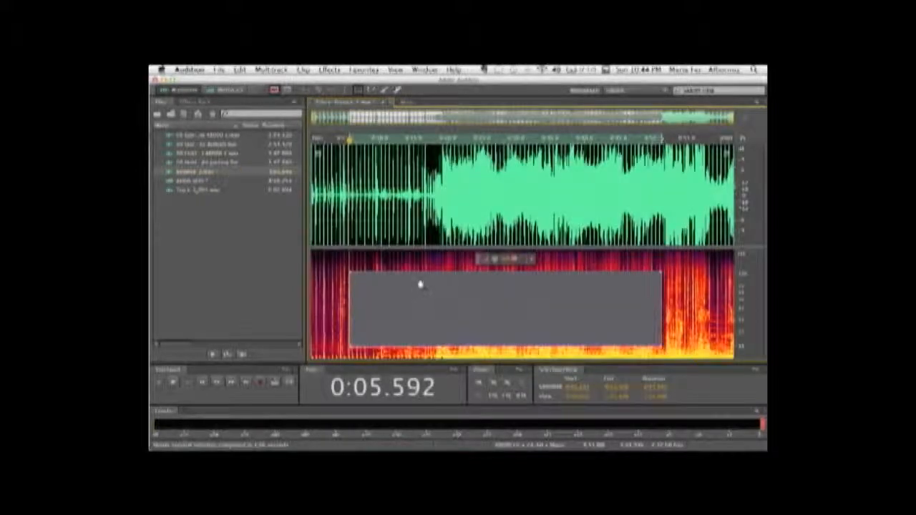
- Listen to the edited audio from about 0:04.371 for some seconds, and undo the frequency deletion
mouse_move(347, 138)
mouse_down()
mouse_move(371, 138)
mouse_move(342, 138)
mouse_up()
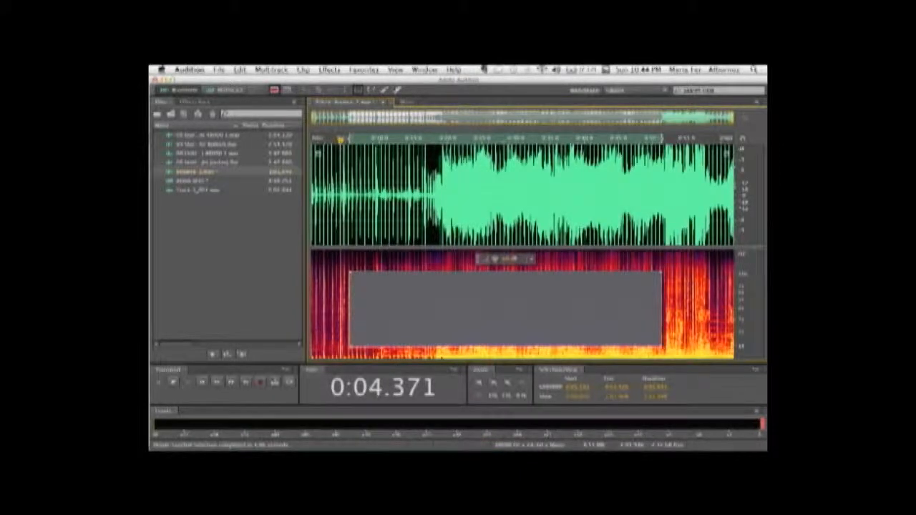
key(space)
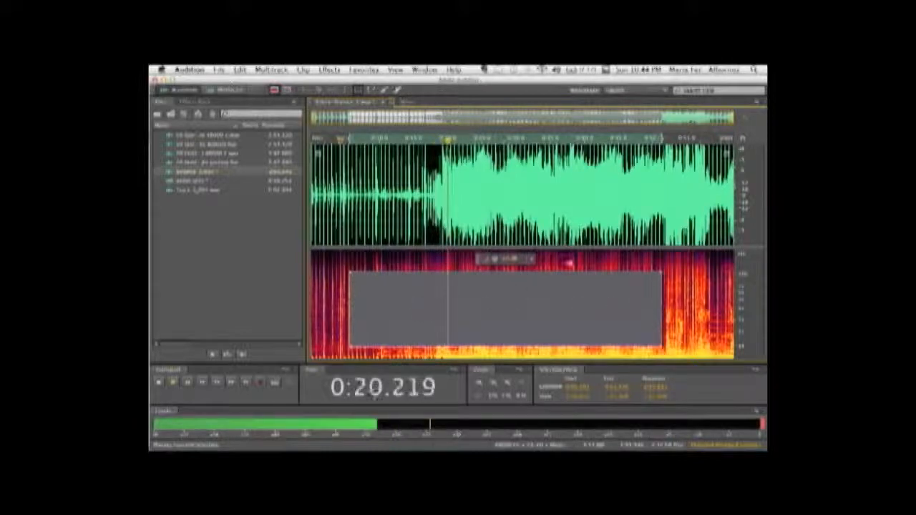
key(space)
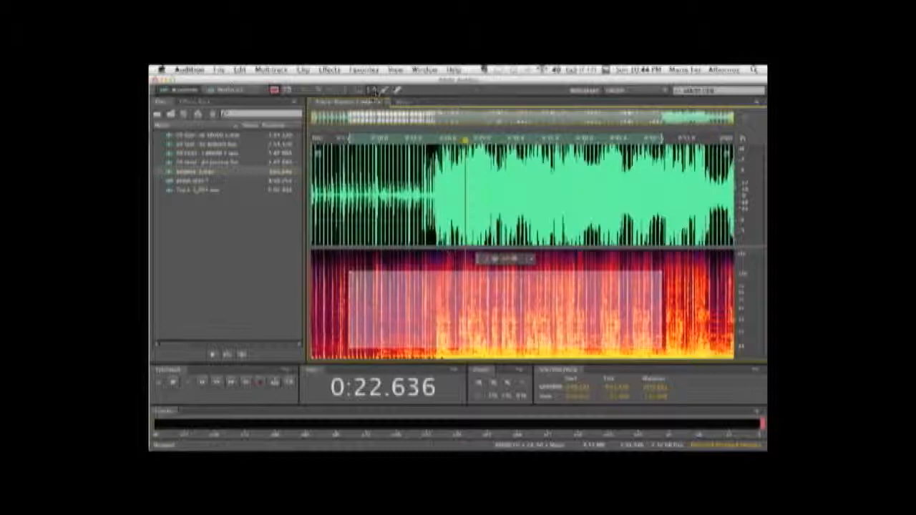
- With the Lasso Selection tool active, shift the rectangular spectral selection slightly earlier and to higher frequencies, and clear the selection
drag(392, 290, 380, 263)
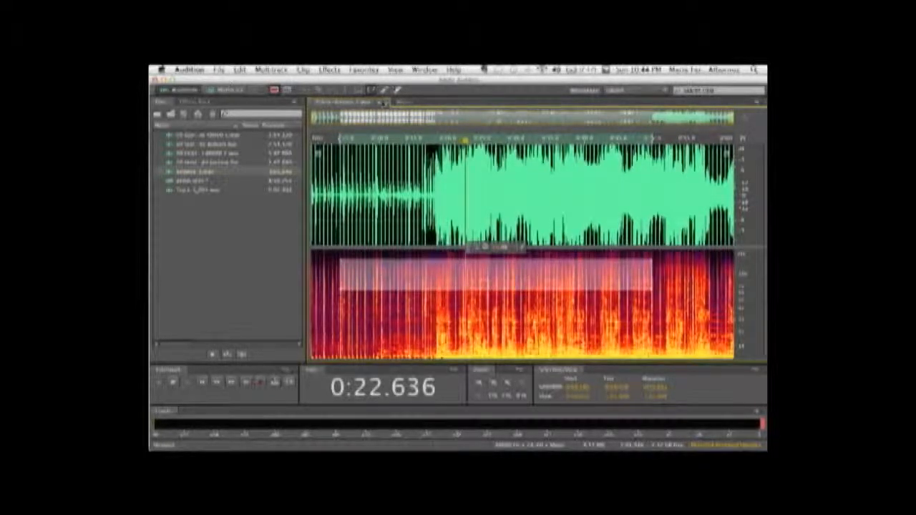
click(440, 283)
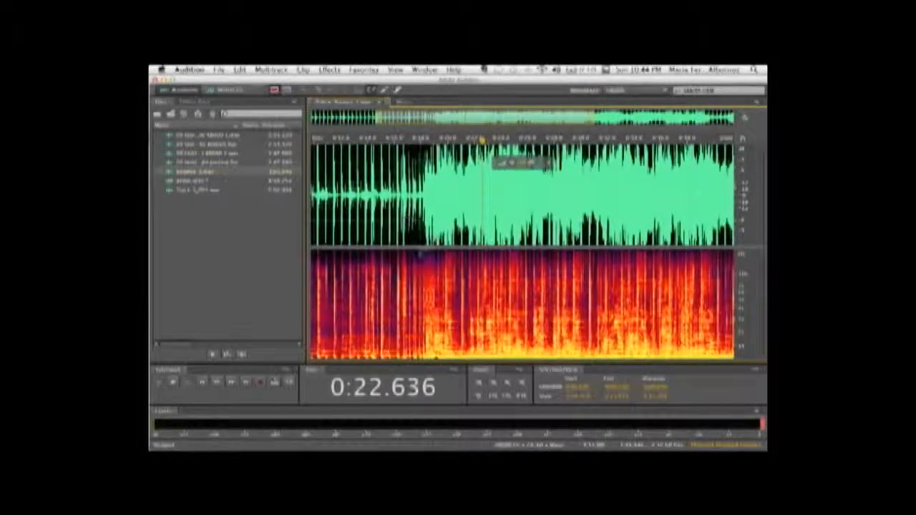
scroll(426, 247, up, 2)
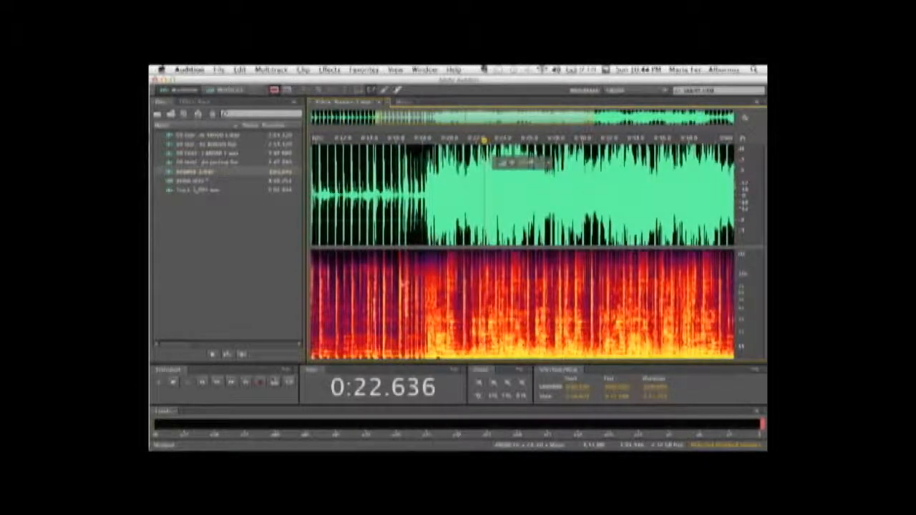
scroll(402, 283, up, 2)
- Lasso an irregular spectral area, move that selection so it starts at about 0:02.164 in the lower frequencies, and delete its content
mouse_move(386, 315)
mouse_down()
mouse_move(429, 283)
mouse_move(465, 304)
mouse_move(378, 309)
mouse_move(404, 306)
mouse_move(387, 315)
mouse_up()
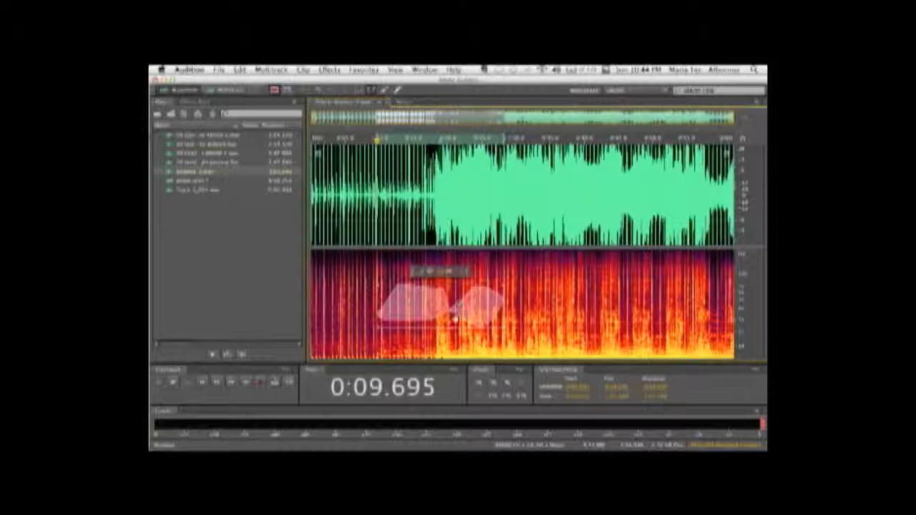
mouse_move(474, 311)
mouse_down()
mouse_move(515, 308)
mouse_move(491, 321)
mouse_move(431, 322)
mouse_move(415, 296)
mouse_move(419, 268)
mouse_move(422, 353)
mouse_up()
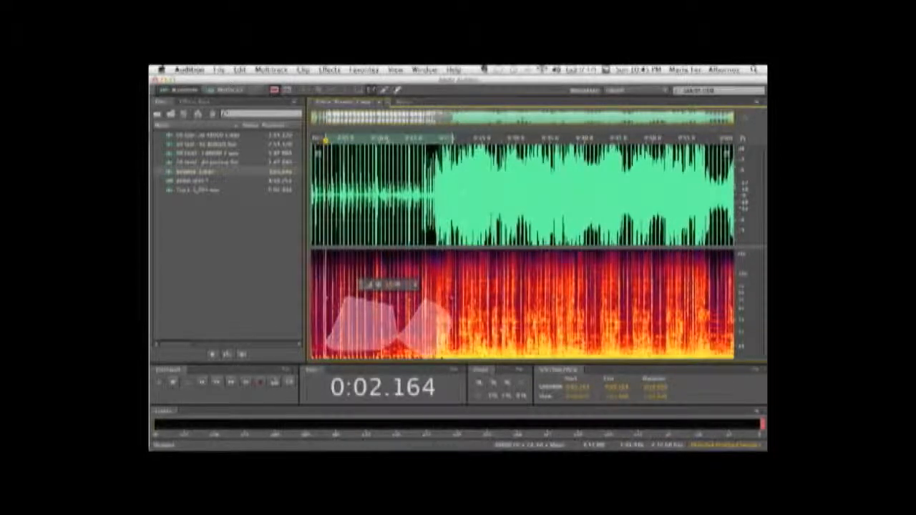
key(super+u)
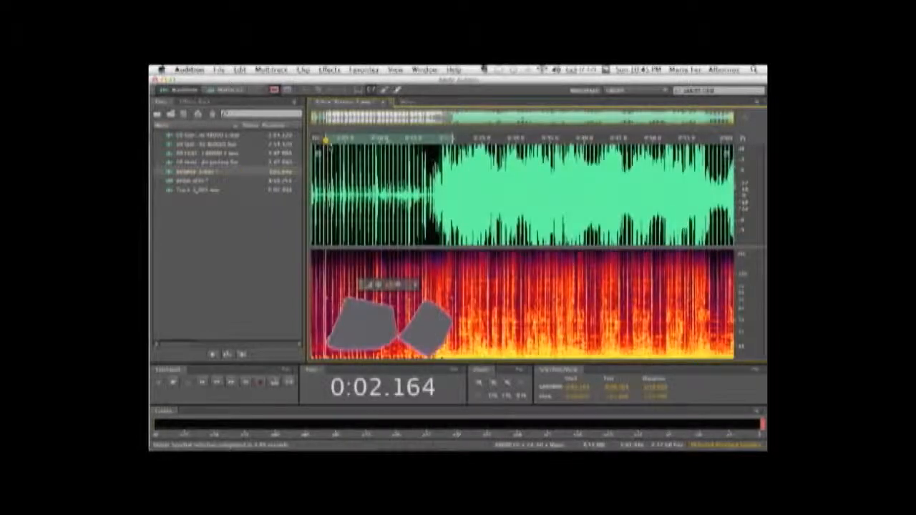
- Listen to the audio from 0:02.164 across the lassoed gap, undo the deletion, and clear the selection
key(space)
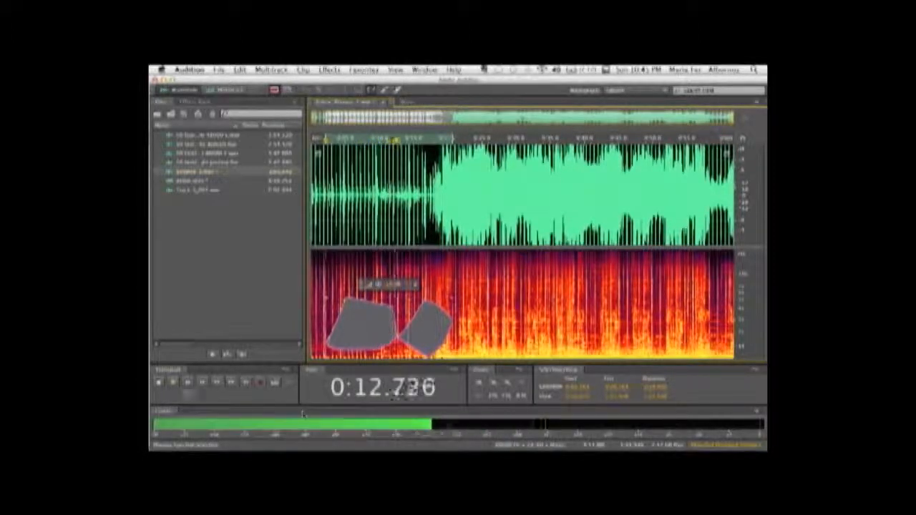
click(172, 383)
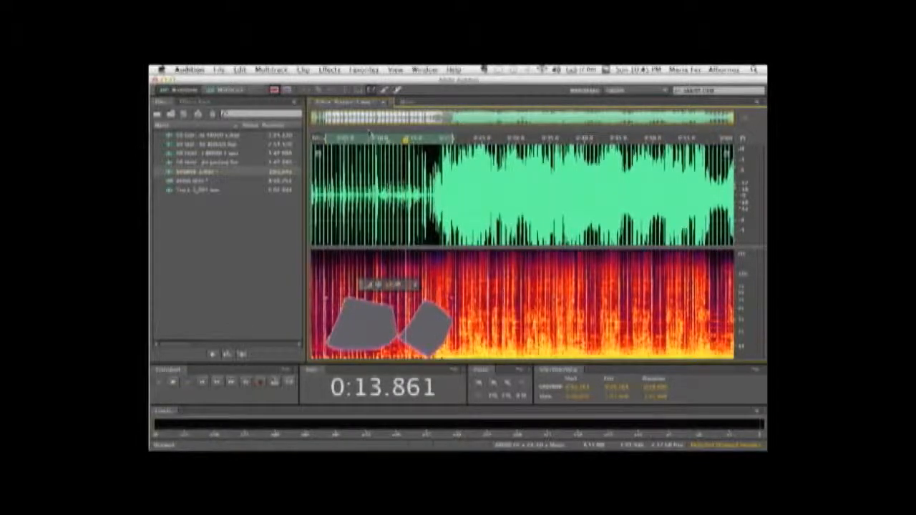
click(492, 203)
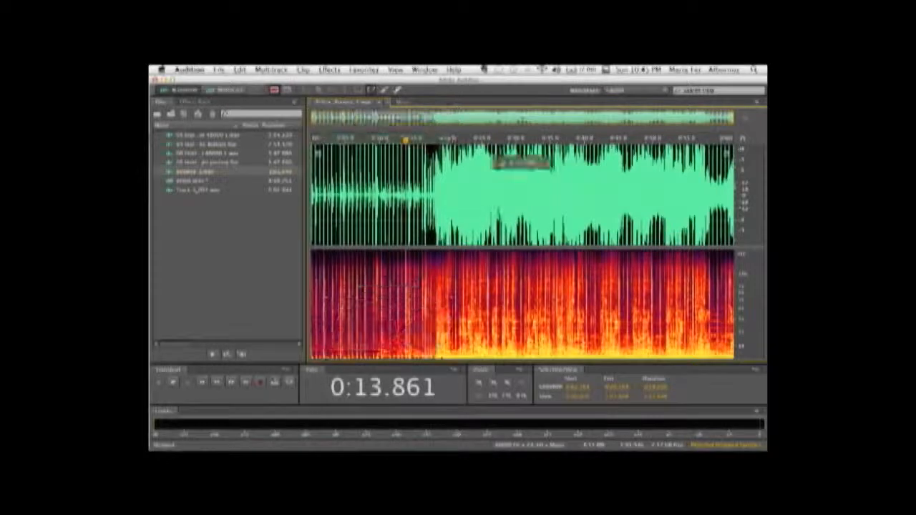
- Paint a freeform spectral selection from about 0:02.565 to 0:48 with the Paintbrush Selection tool and delete the painted frequencies
click(383, 91)
mouse_move(367, 283)
mouse_down()
mouse_move(405, 273)
mouse_move(400, 311)
mouse_move(357, 327)
mouse_move(469, 308)
mouse_move(537, 278)
mouse_move(632, 290)
mouse_up()
mouse_move(598, 340)
mouse_down()
mouse_move(620, 307)
mouse_move(401, 303)
mouse_move(343, 287)
mouse_move(360, 285)
mouse_up()
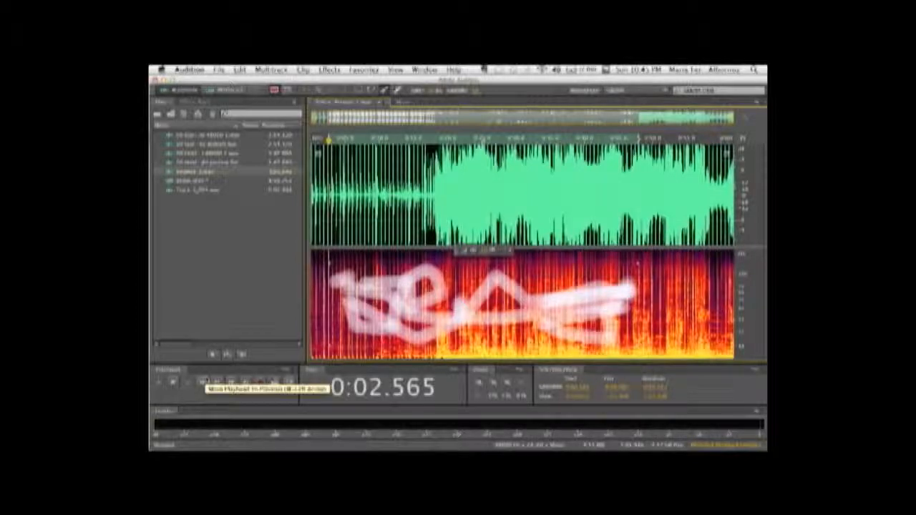
key(Delete)
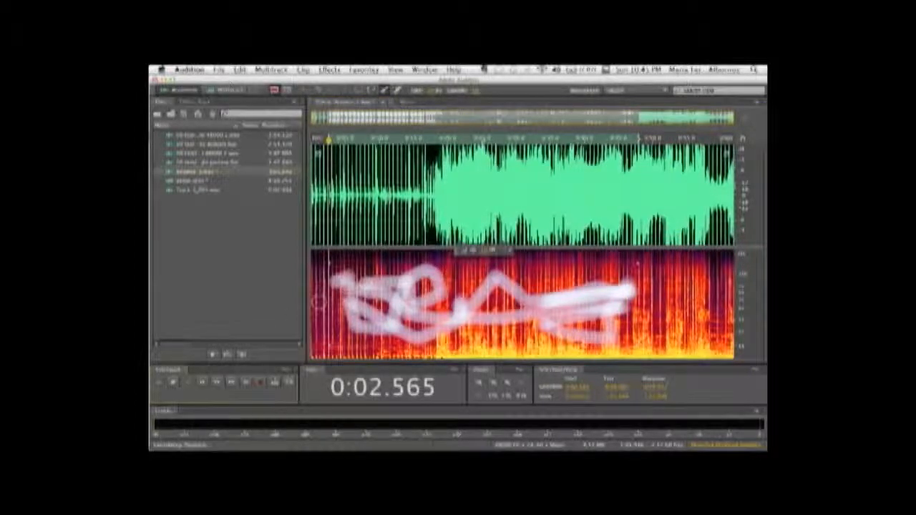
- Listen to the painted edit from 0:02.565, undo it, and clear the selection
key(space)
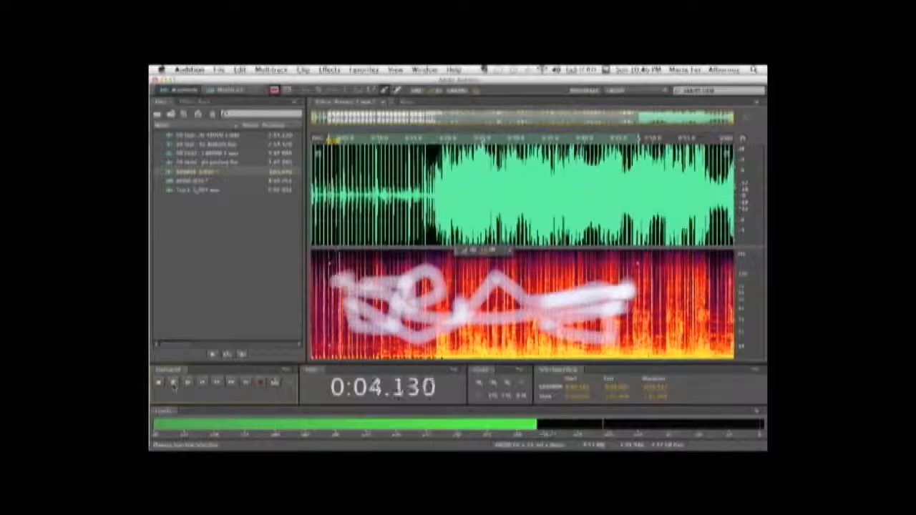
click(173, 385)
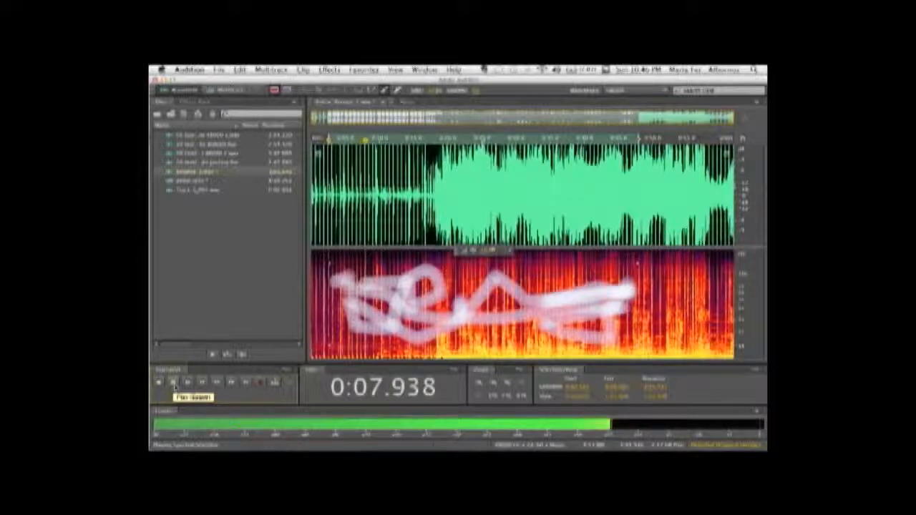
key(space)
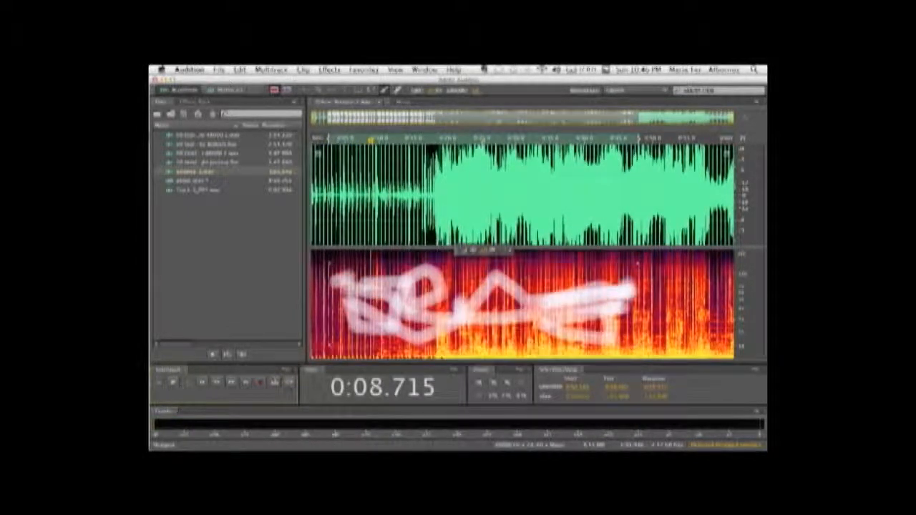
key(Escape)
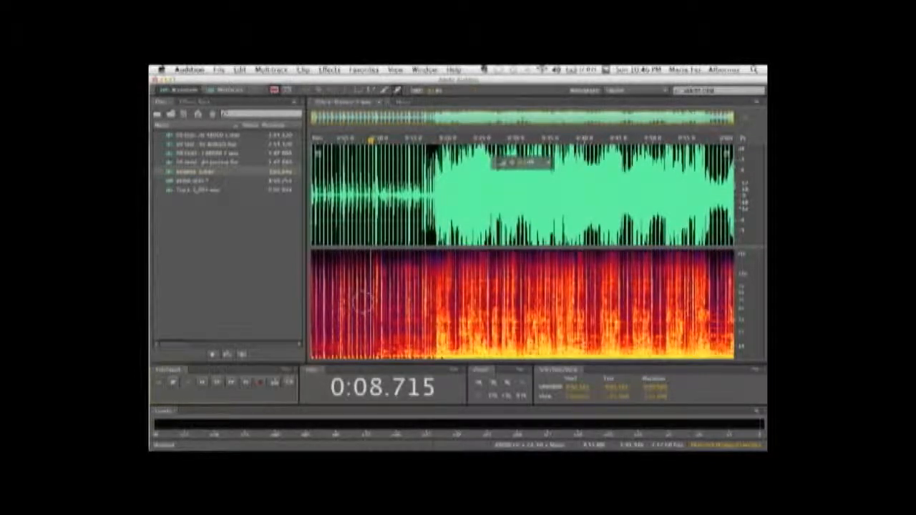
- Try to repair spots around 0:08 in the spectral display with the Spot Healing Brush, using a stroke and a single dab
drag(354, 271, 402, 272)
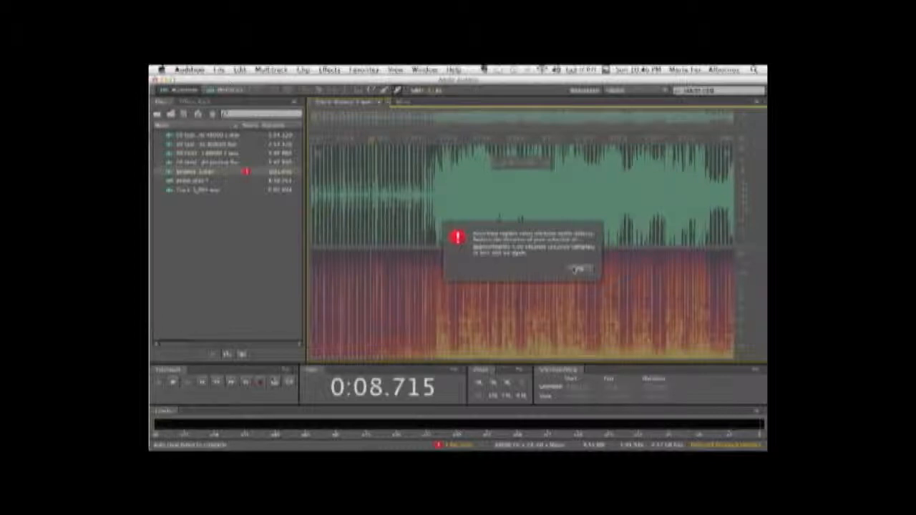
click(577, 269)
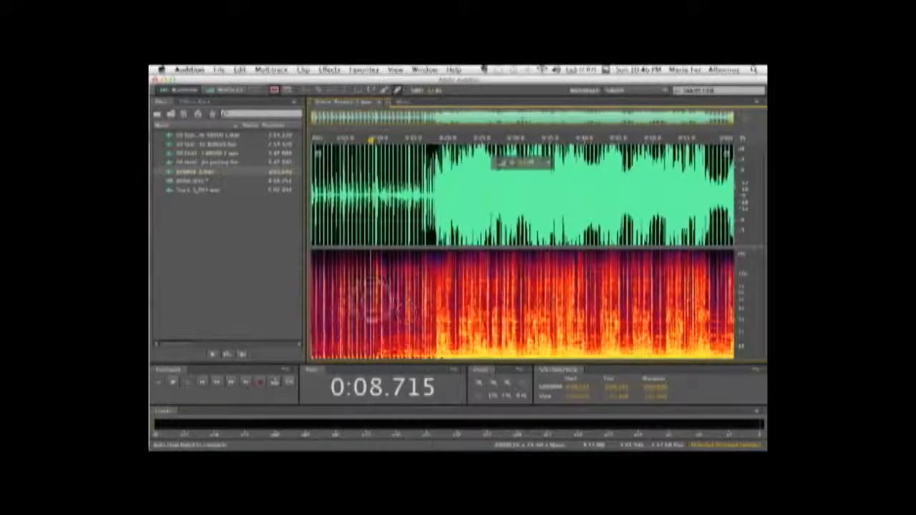
click(383, 293)
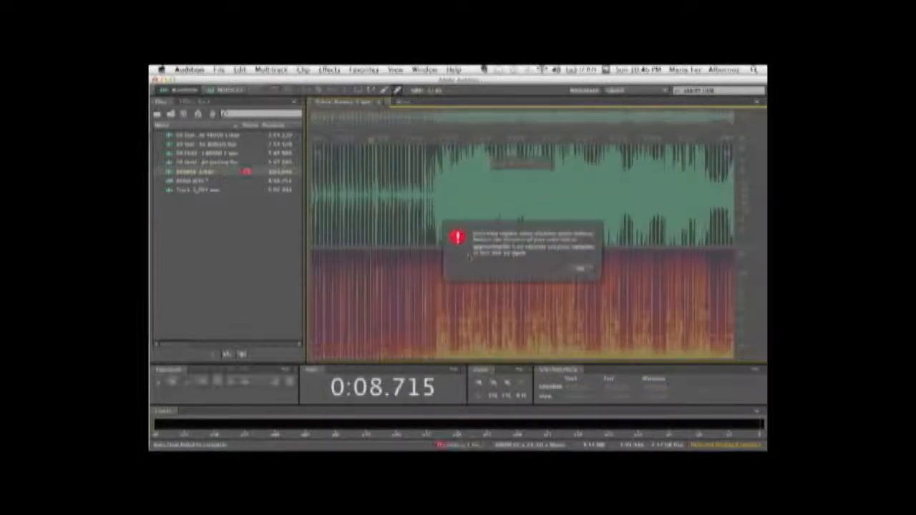
click(580, 267)
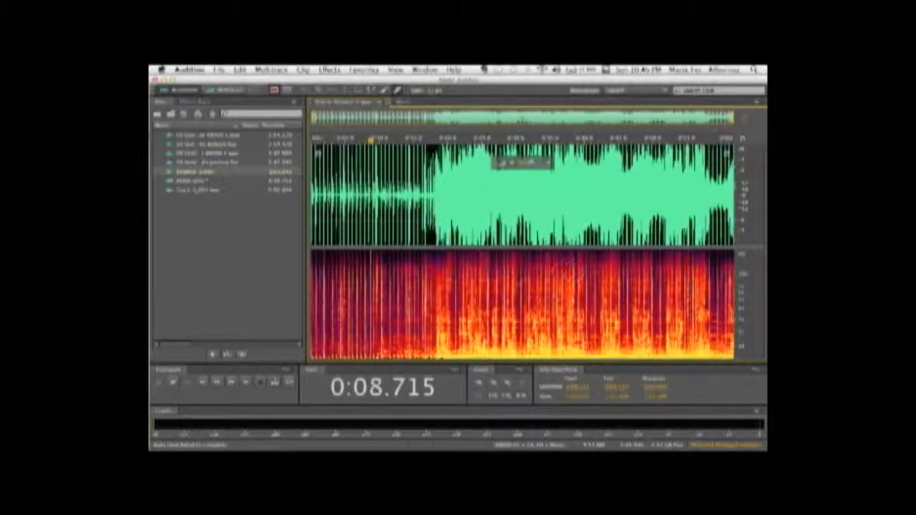
- Repair a small mid-frequency spot shortly after 0:21 in the spectral display with the Spot Healing Brush
scroll(461, 272, up, 4)
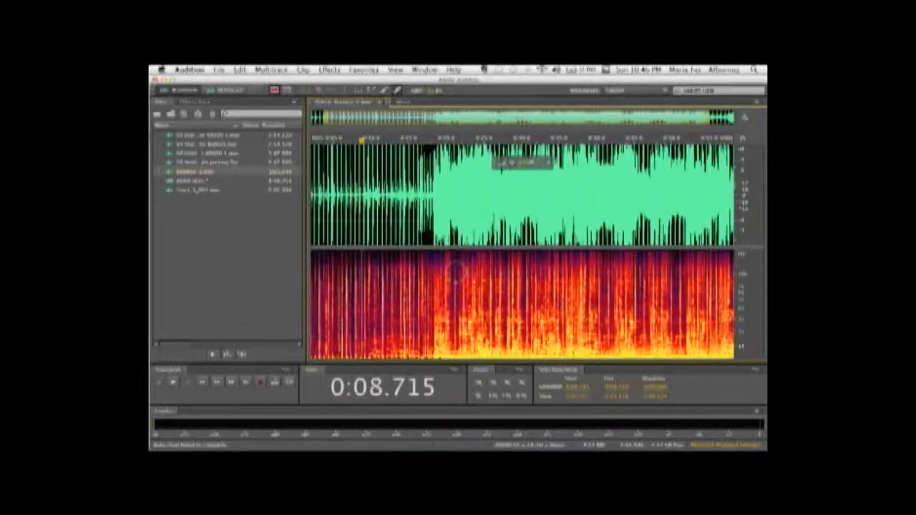
scroll(443, 271, up, 3)
scroll(429, 276, up, 4)
scroll(415, 304, up, 4)
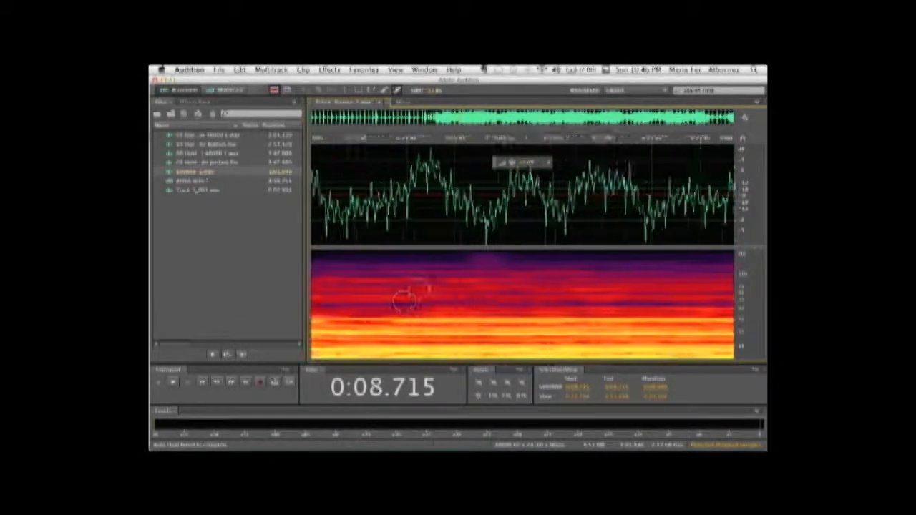
scroll(453, 273, up, 4)
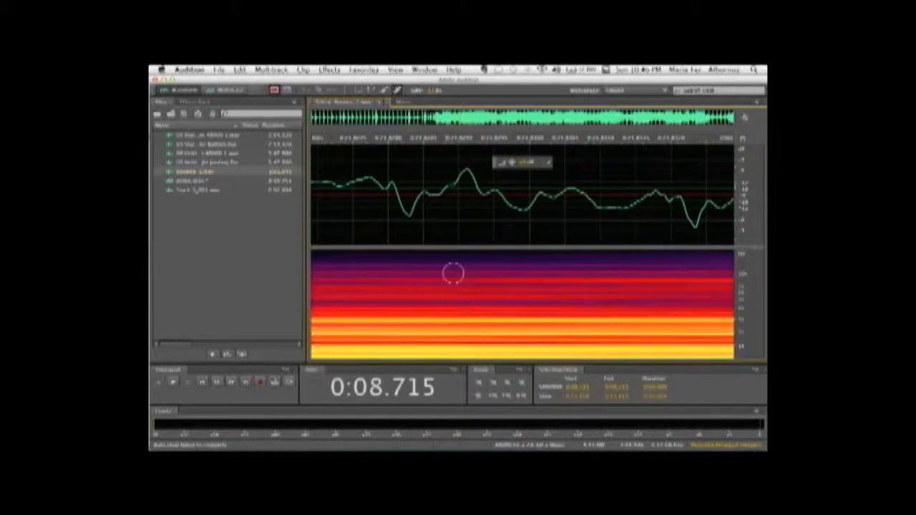
scroll(458, 295, up, 3)
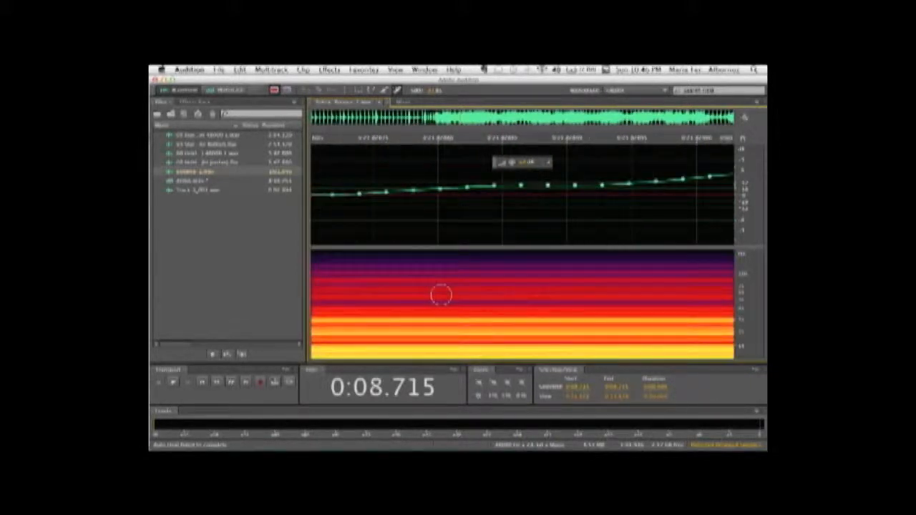
scroll(440, 295, down, 10)
scroll(418, 309, down, 6)
mouse_move(418, 303)
mouse_down()
mouse_move(629, 304)
mouse_move(419, 319)
mouse_up()
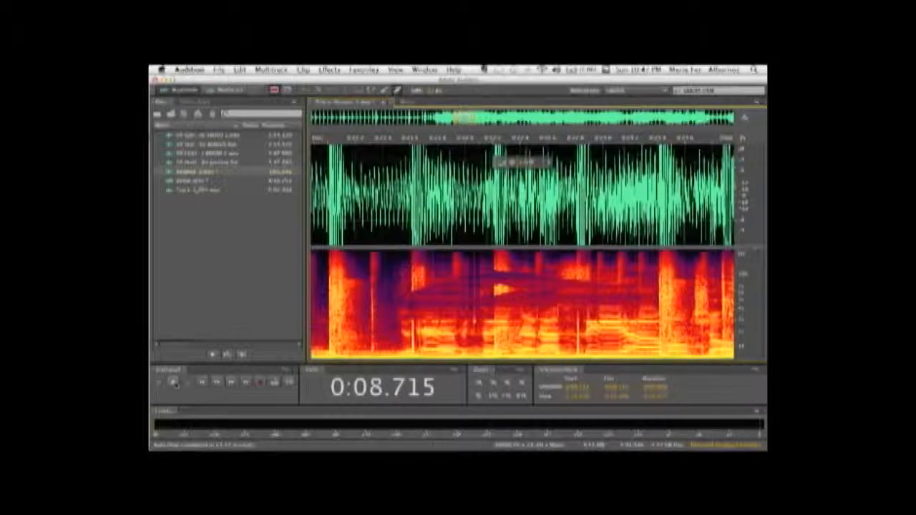
- Place the playhead at about 0:21.410 and listen to the healed passage for about two seconds
click(383, 138)
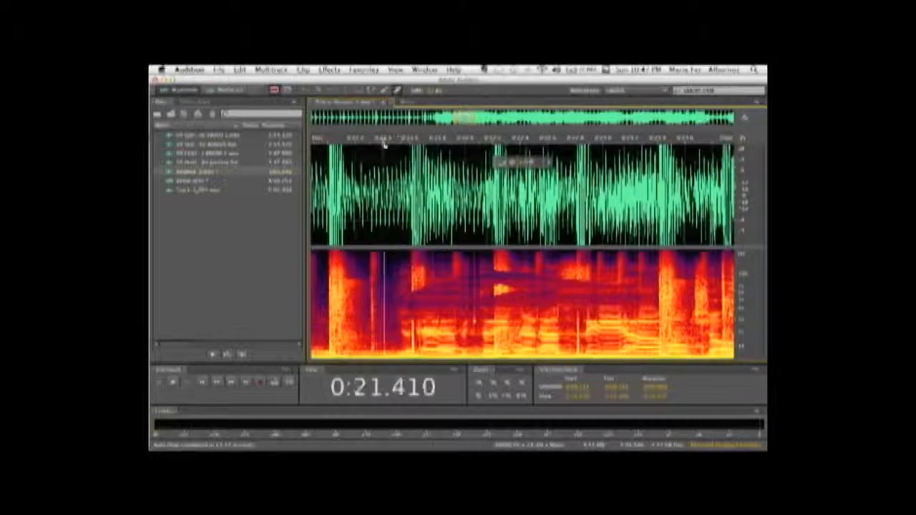
click(172, 383)
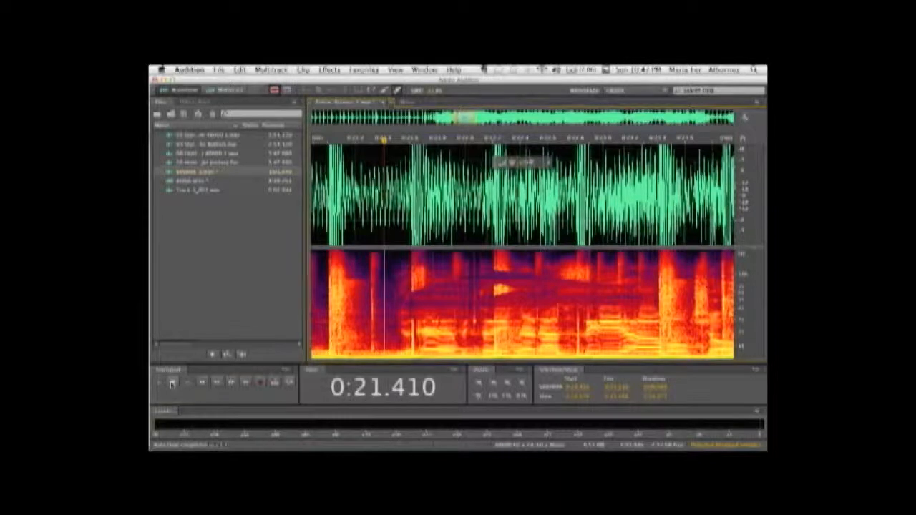
click(172, 383)
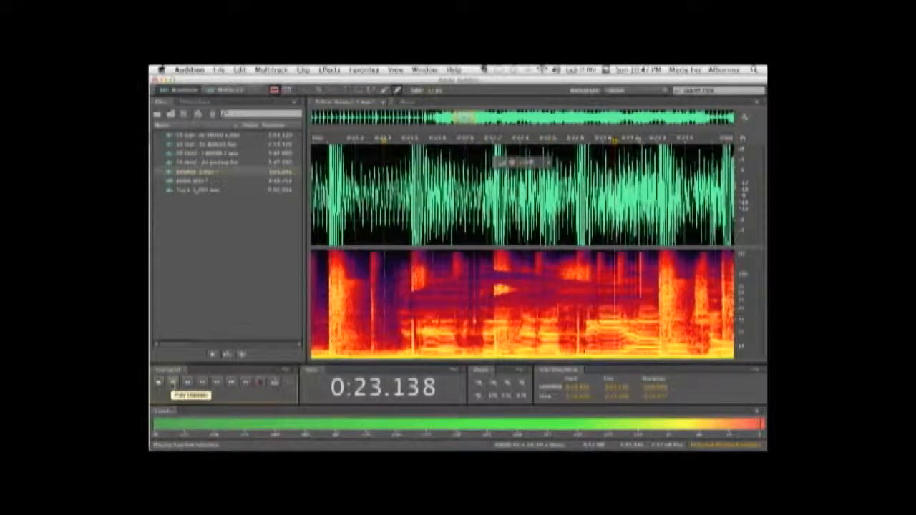
click(159, 383)
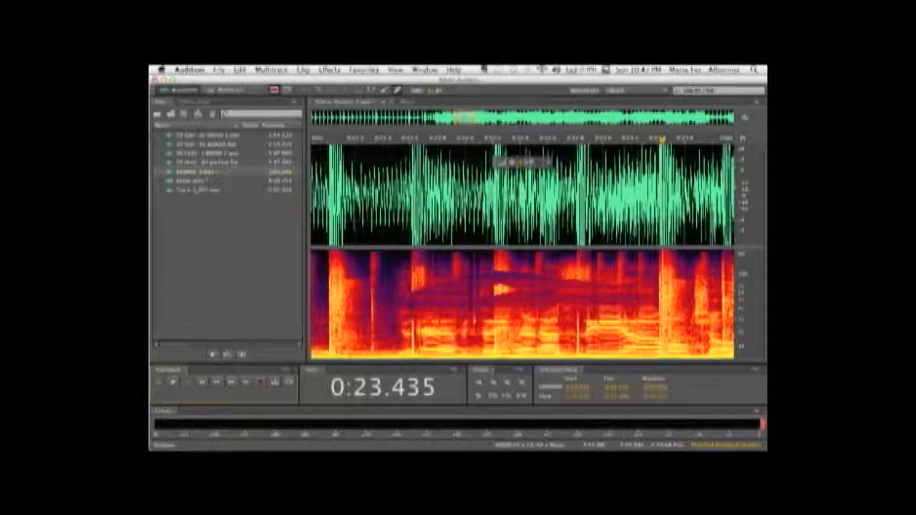
- Undo the last healing repair in the spectral display and bring the full length of the clip back into view
key(super+z)
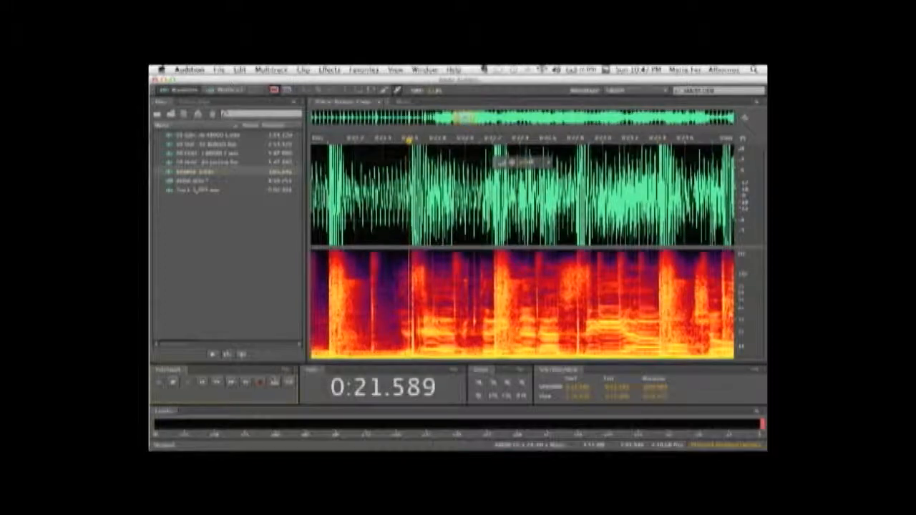
scroll(439, 286, down, 1)
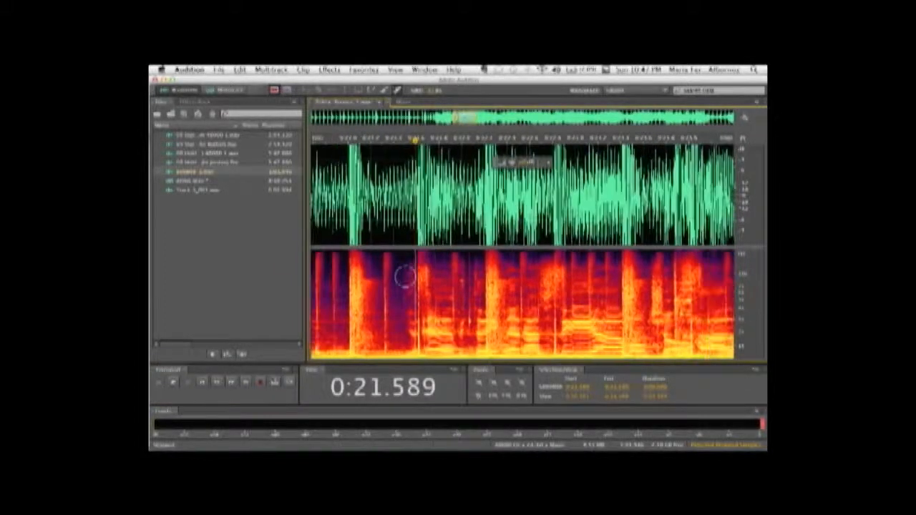
scroll(404, 275, down, 4)
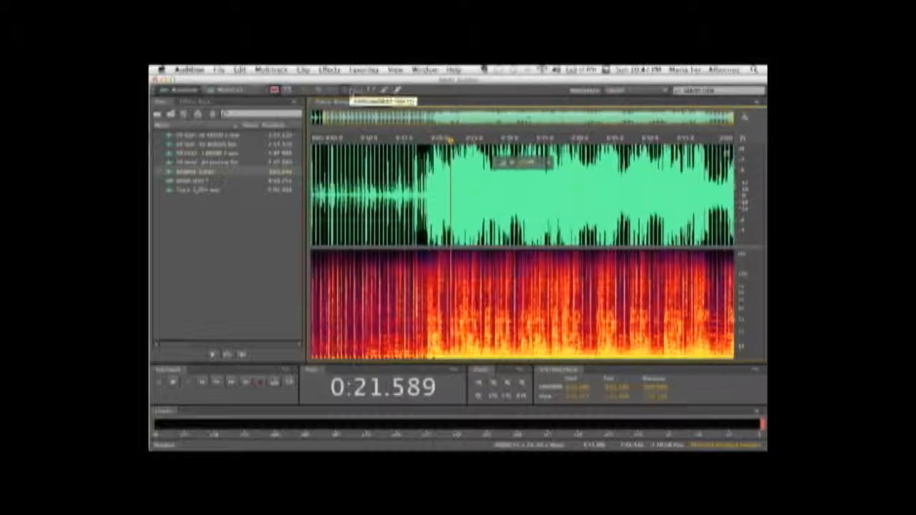
- Select the waveform from 0:09.186 to about 0:46, listen to its beginning, and clear the selection
drag(363, 179, 626, 175)
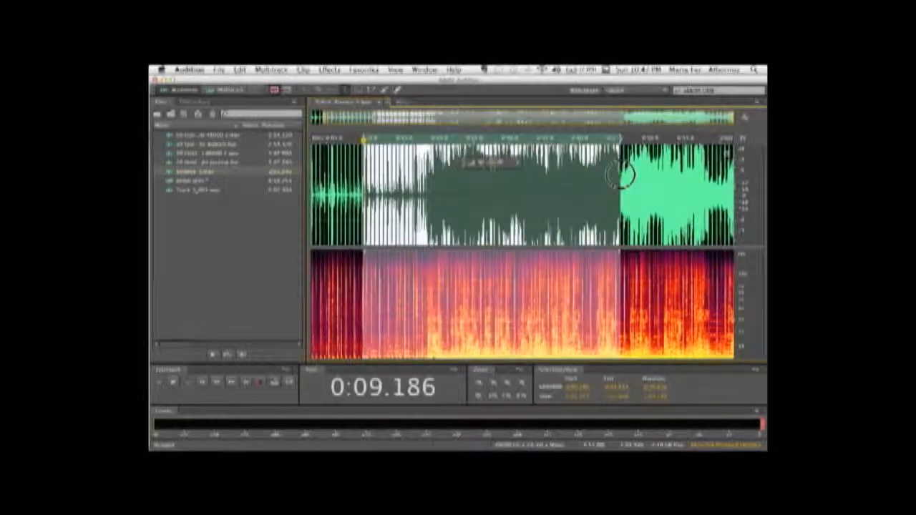
key(space)
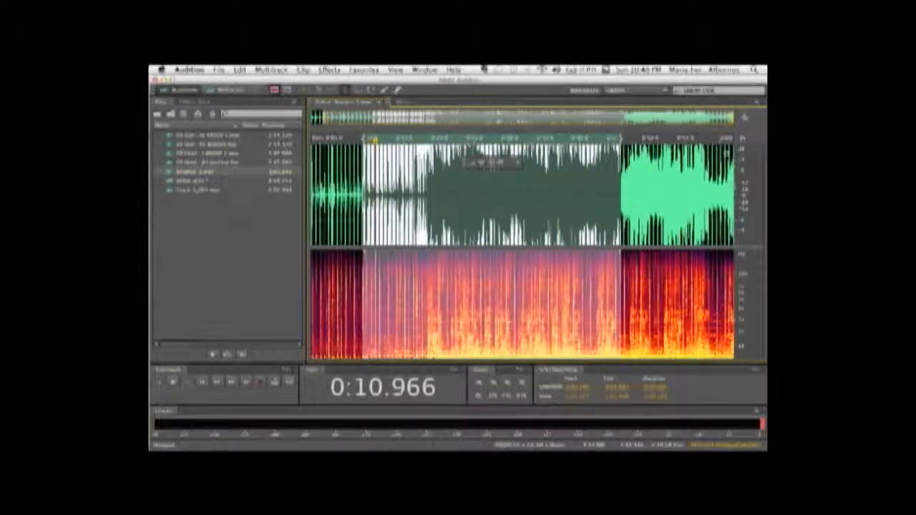
click(443, 197)
- Select the audio from 0:08.911 to about 0:16 and add Amplify as the first rack effect with its gain lowered
drag(361, 190, 422, 182)
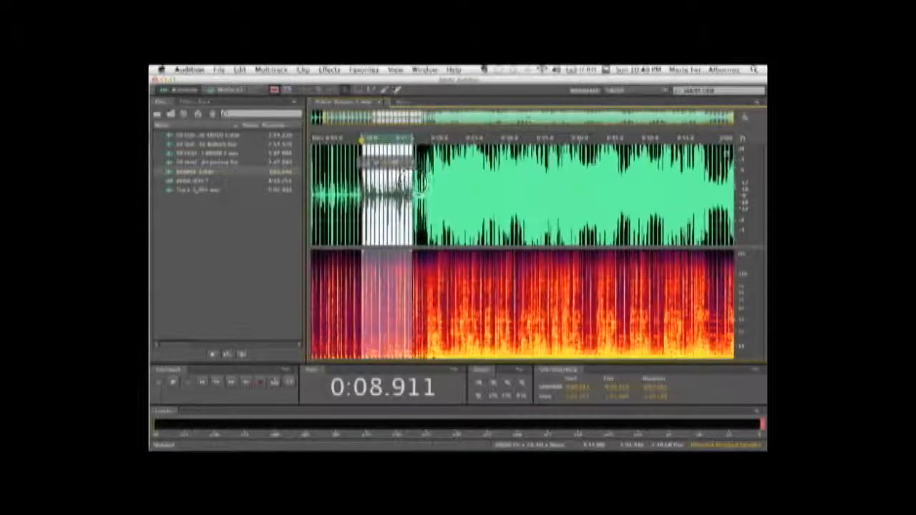
click(203, 102)
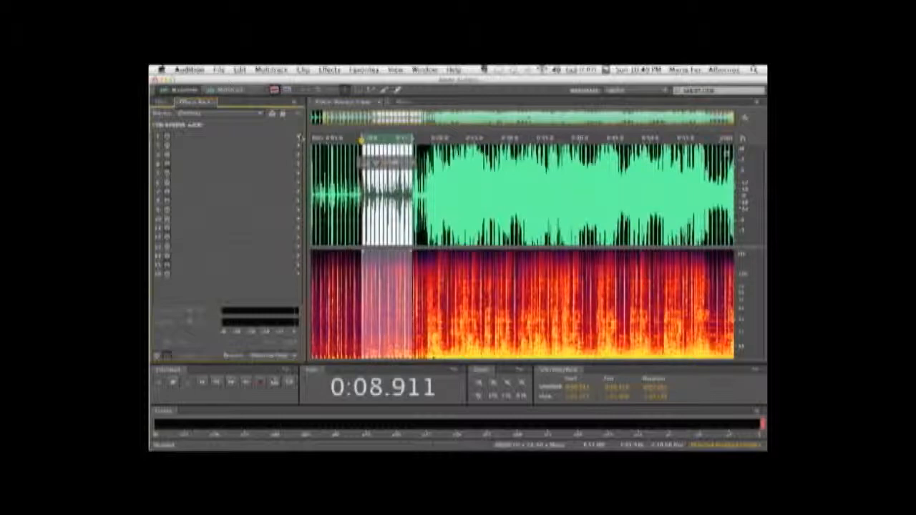
click(299, 135)
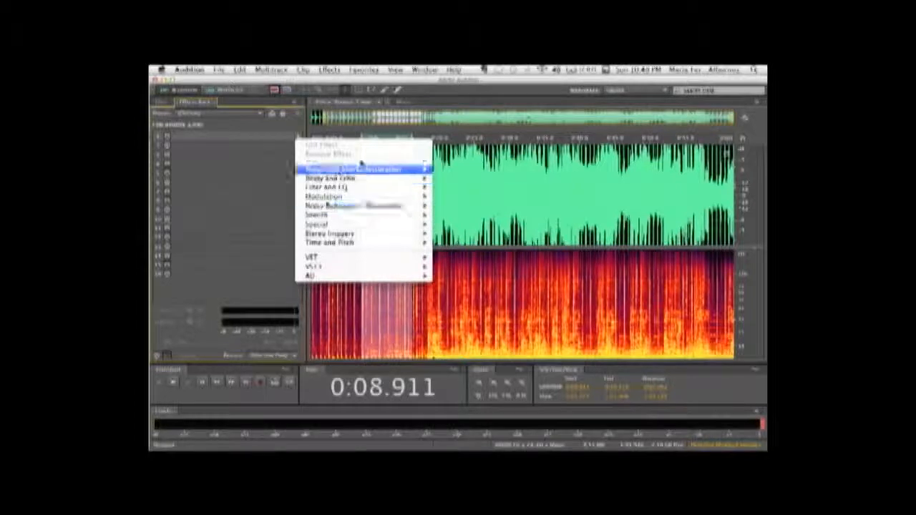
mouse_move(354, 170)
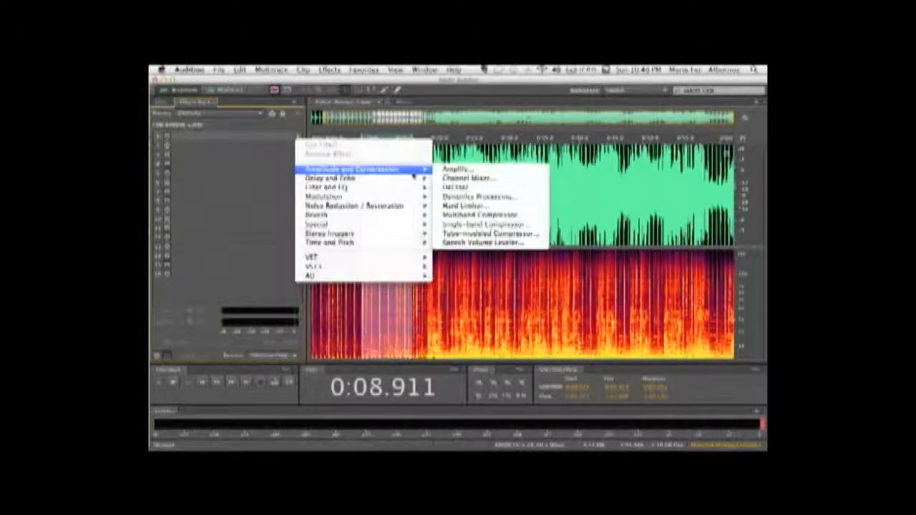
click(454, 172)
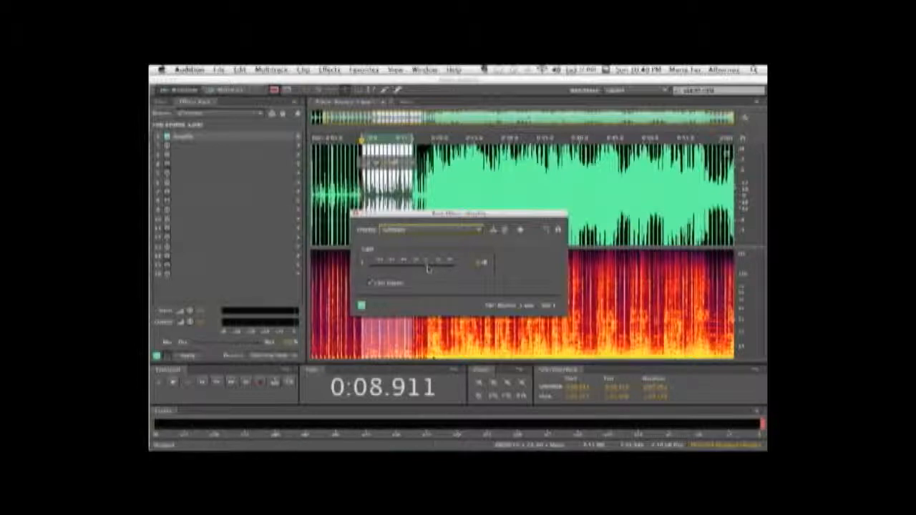
drag(427, 266, 402, 266)
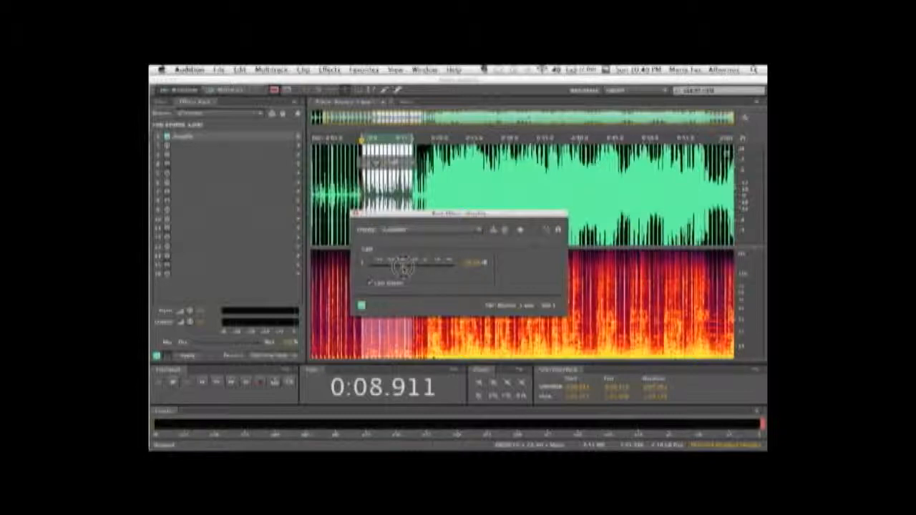
click(357, 214)
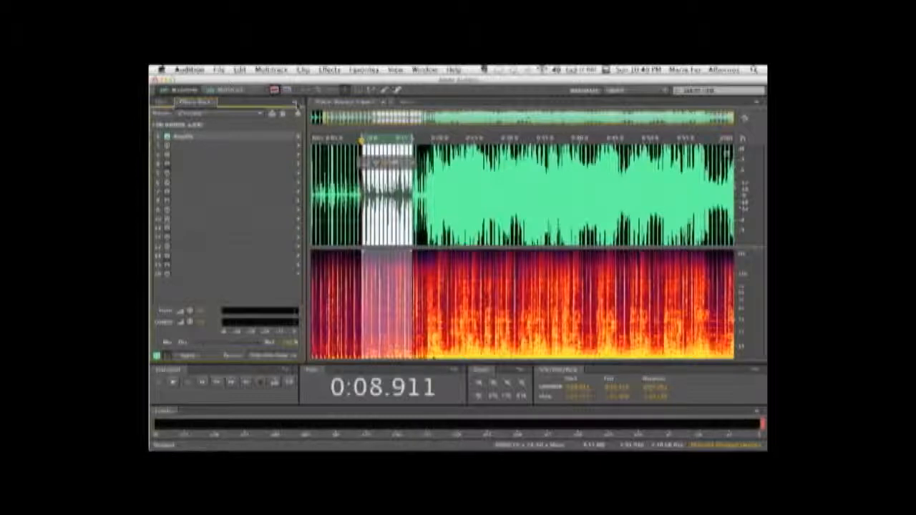
- Listen to the selected passage through the Amplify effect, stop playback near its end, and clear the selection
click(174, 383)
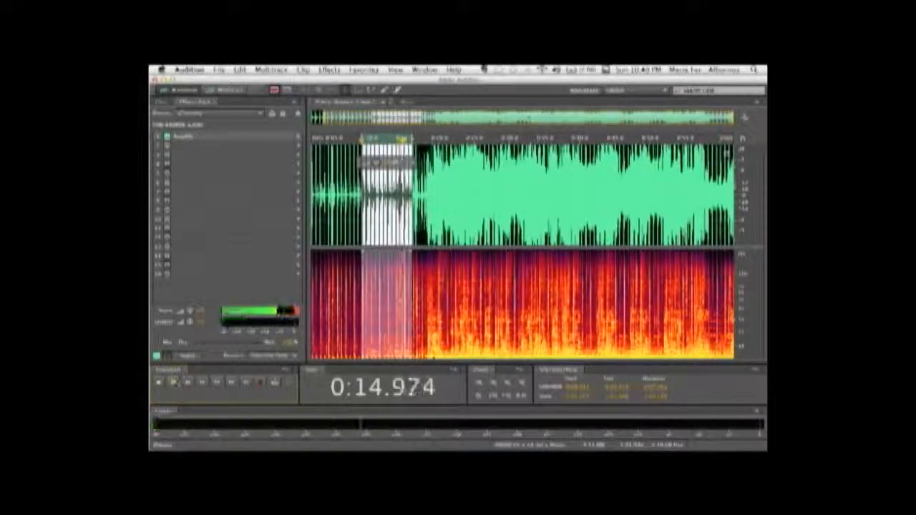
click(173, 382)
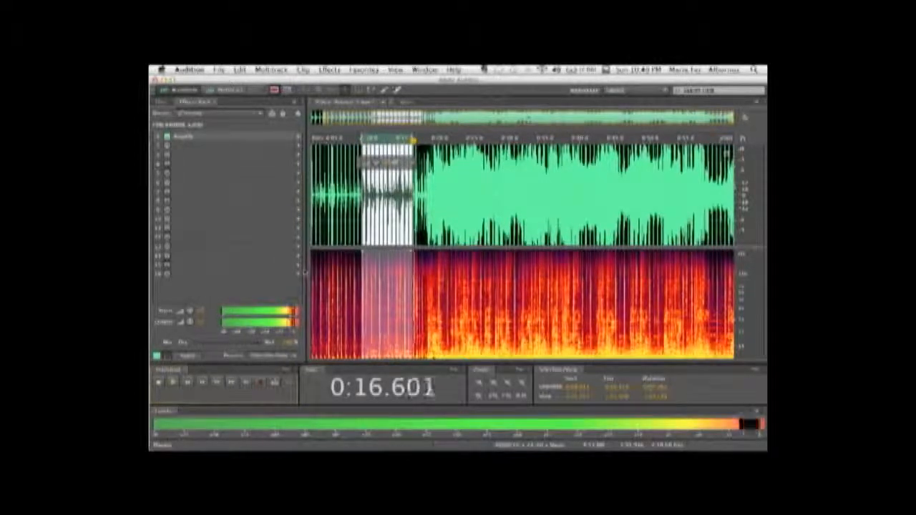
click(159, 383)
drag(420, 139, 360, 138)
click(481, 186)
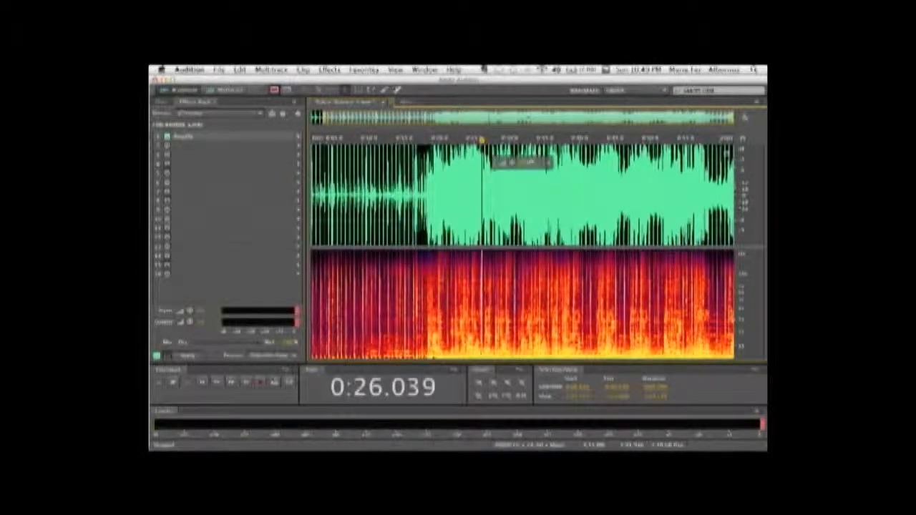
click(478, 186)
drag(376, 186, 474, 186)
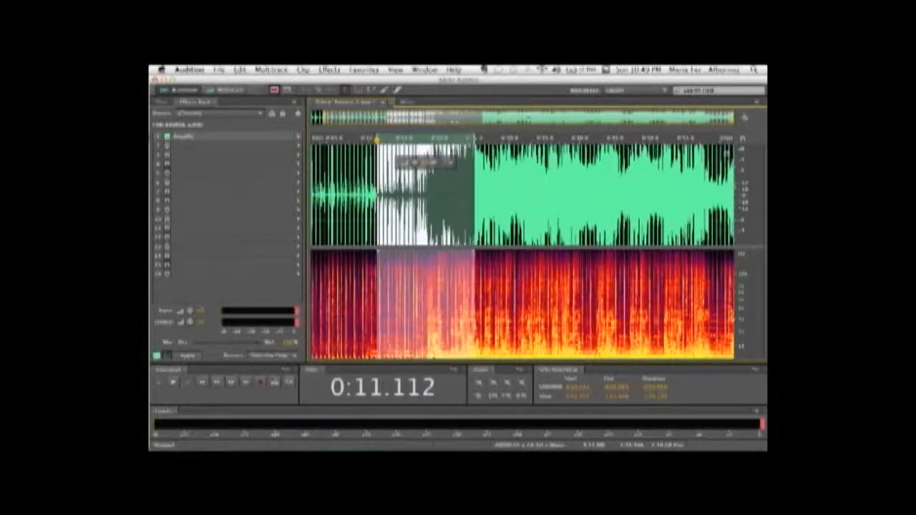
click(514, 186)
- Play the clip from about 0:07 and switch the effects rack off and on to compare the sound with and without Amplify
click(347, 186)
key(space)
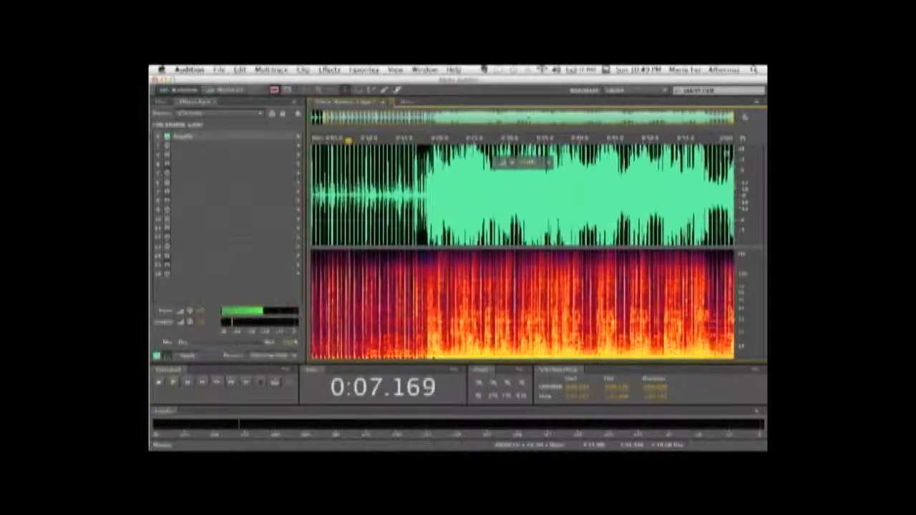
click(158, 356)
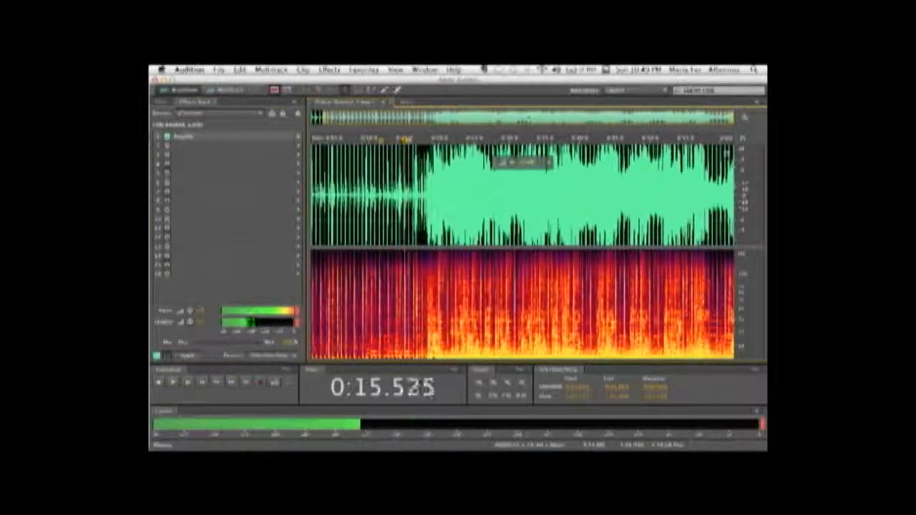
click(158, 356)
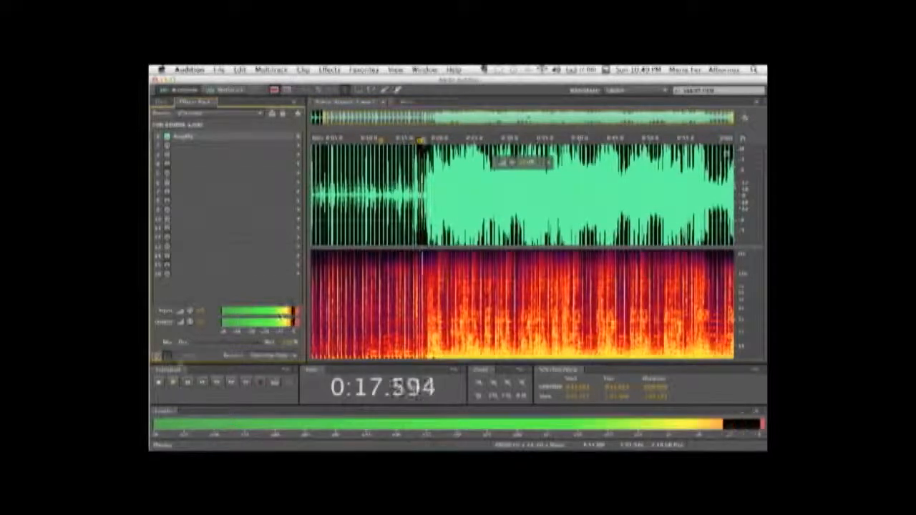
click(158, 356)
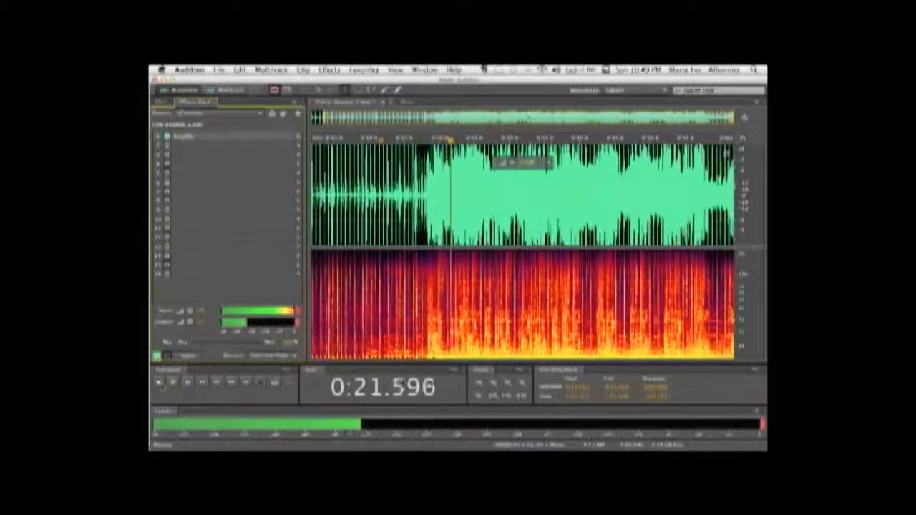
key(space)
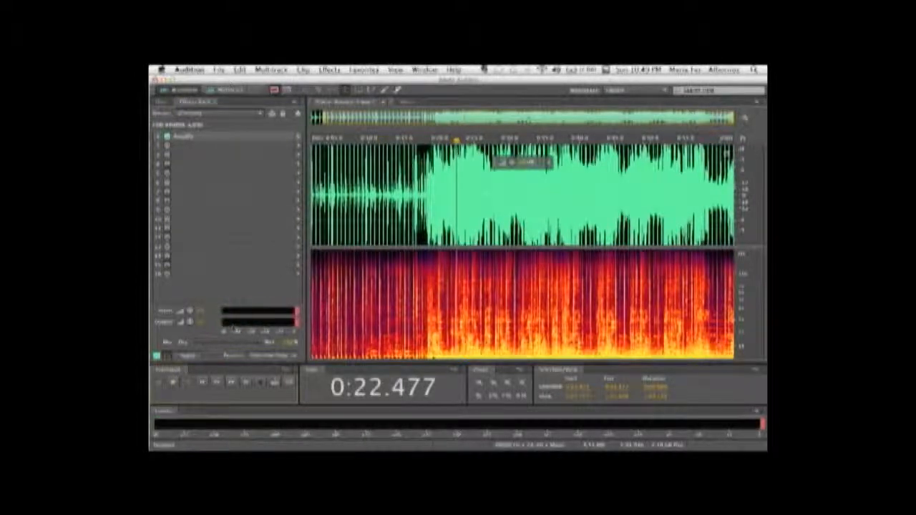
drag(432, 197, 348, 195)
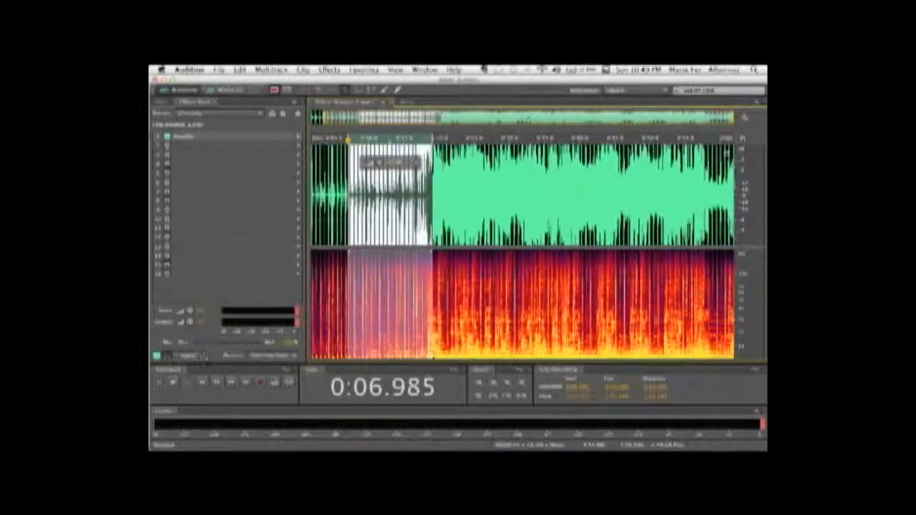
key(Delete)
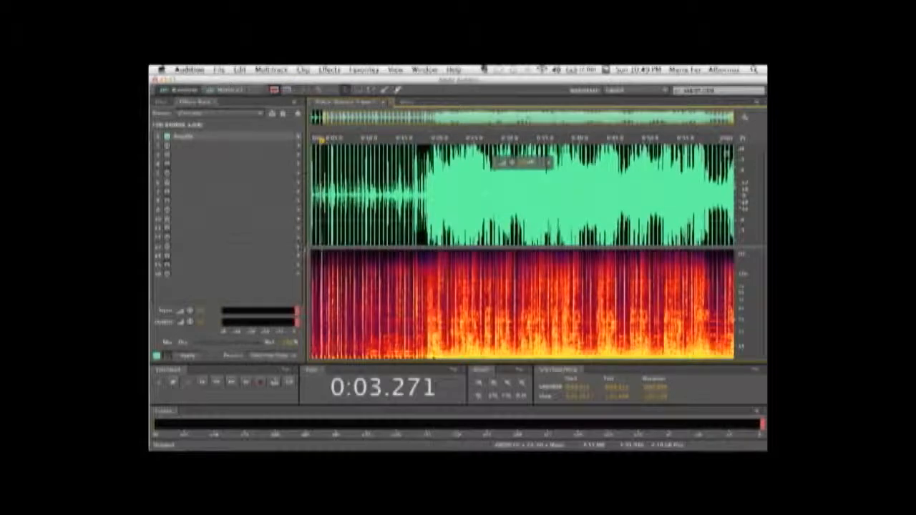
drag(329, 223, 492, 224)
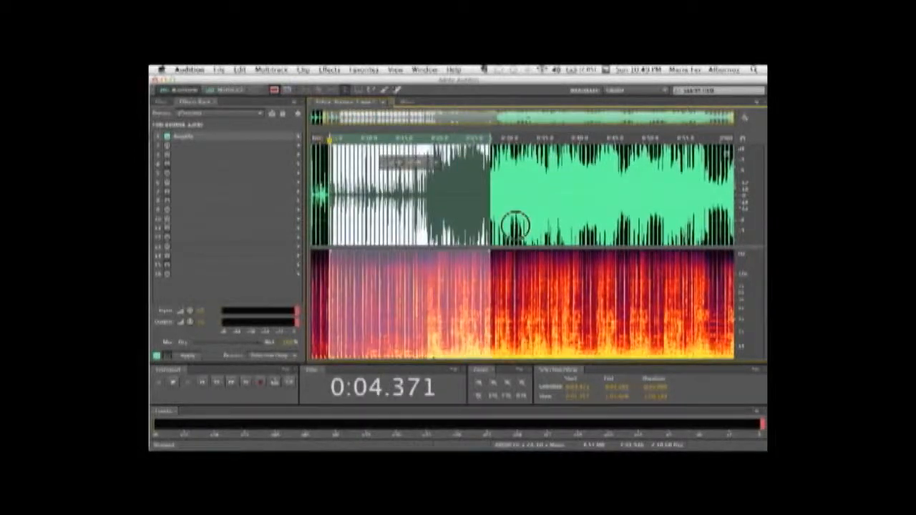
click(515, 225)
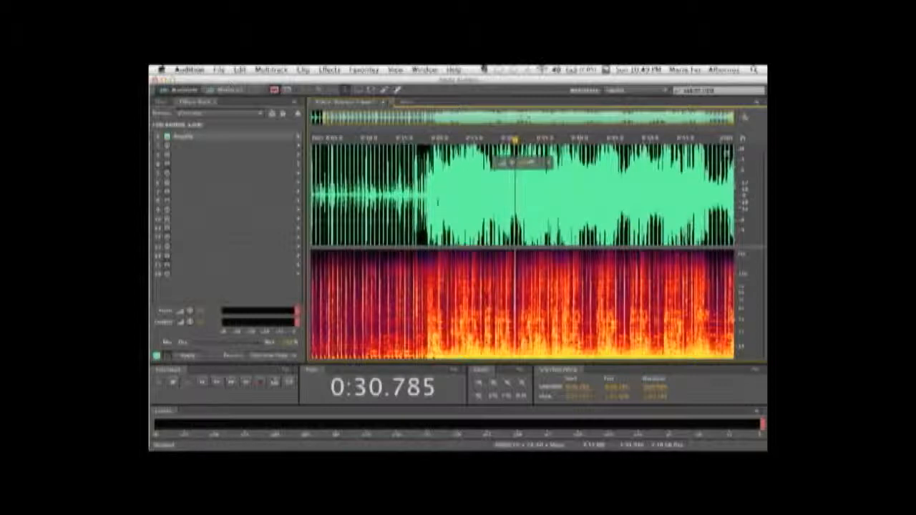
- Select the quiet intro from 0:03.683 to the start of the loud section, permanently apply the Amplify effect to it, and clear the selection
drag(429, 207, 326, 202)
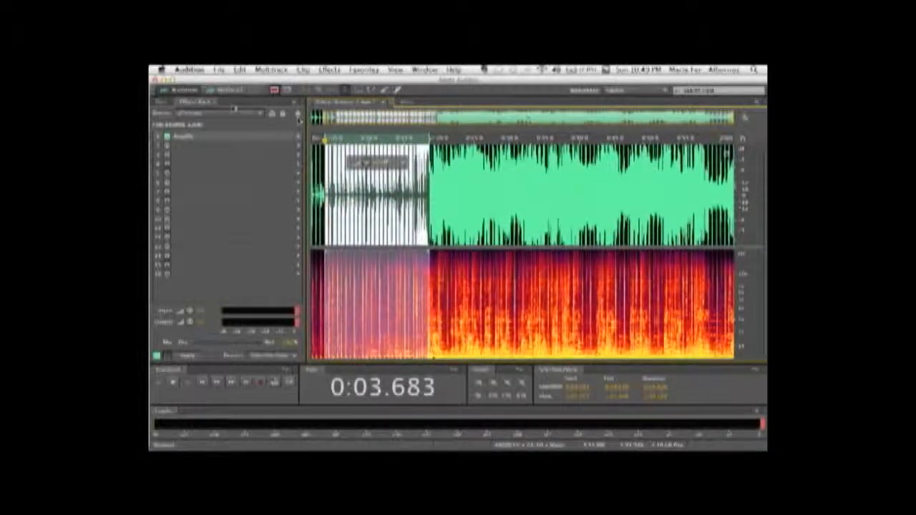
click(187, 356)
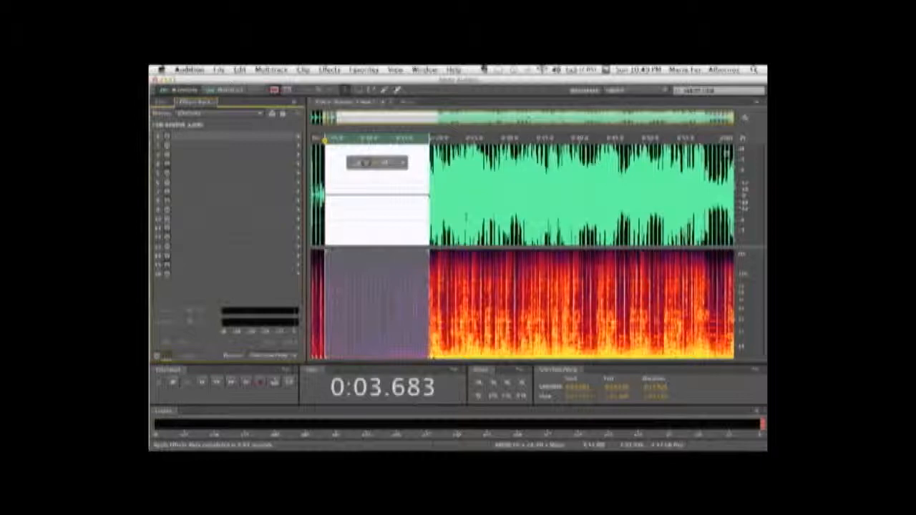
click(469, 207)
drag(327, 205, 430, 205)
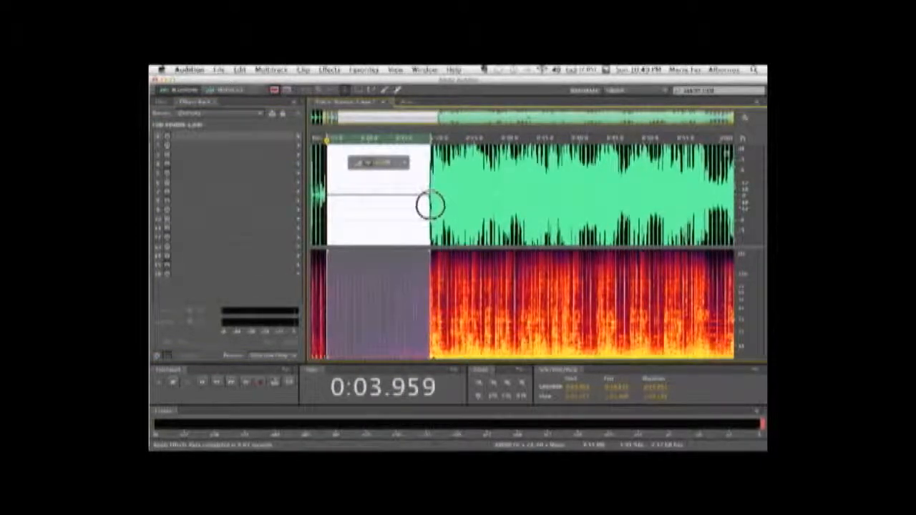
click(454, 193)
- Listen to the processed intro from 0:02.858 to about 0:15.4
click(319, 149)
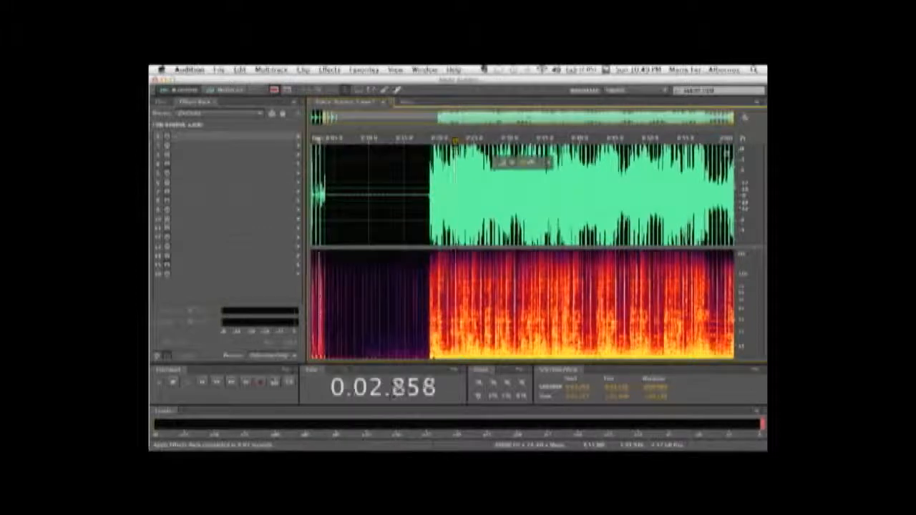
key(space)
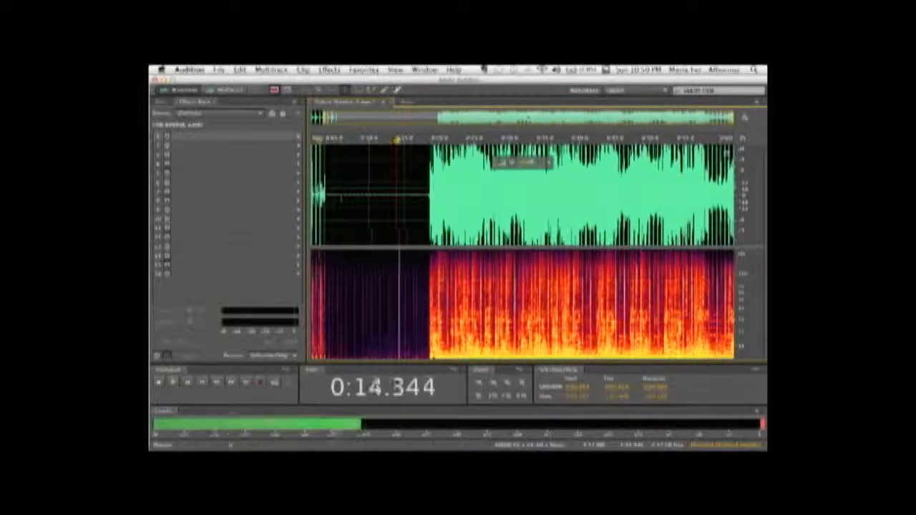
key(space)
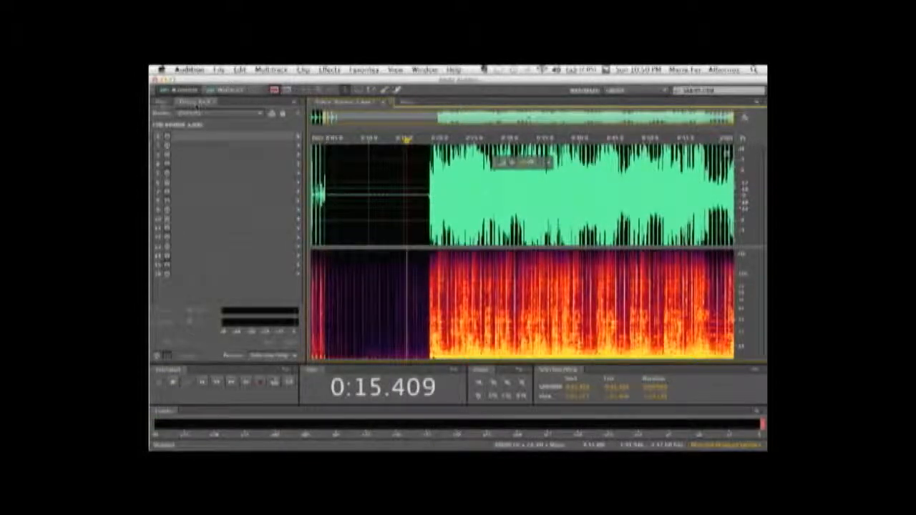
- Return to the multitrack session, move the playhead to 0:03.673, and turn off solo on the edited clip's track
click(163, 102)
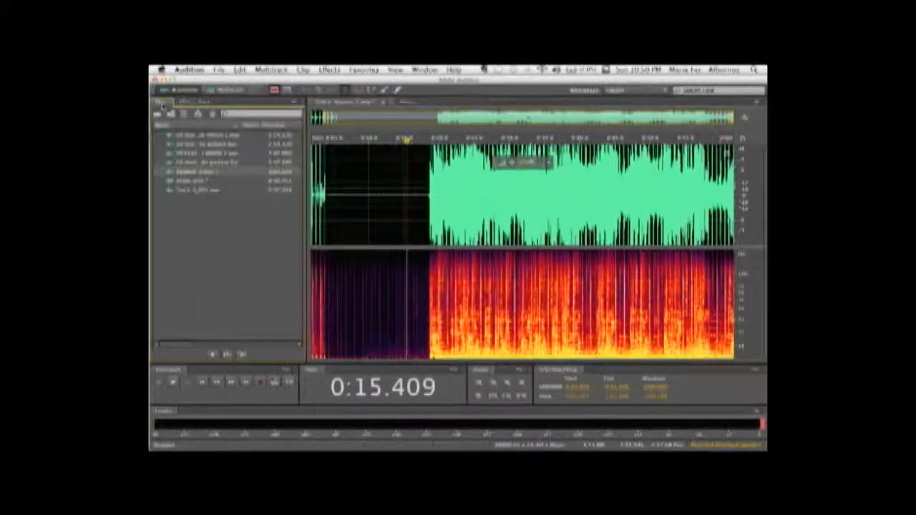
click(230, 91)
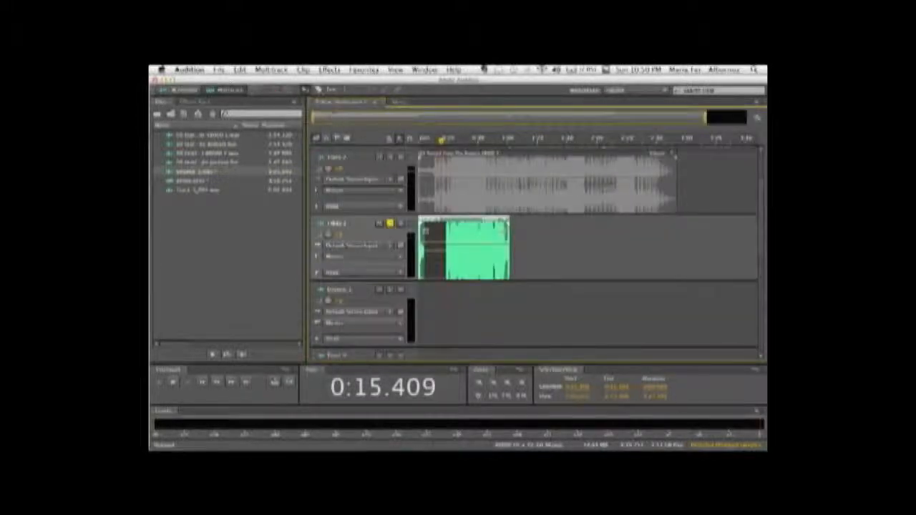
drag(439, 139, 422, 143)
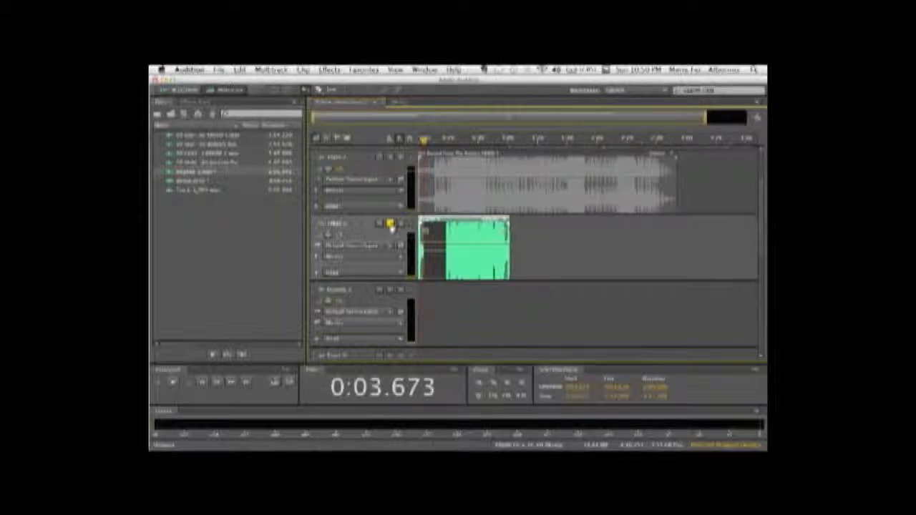
click(390, 223)
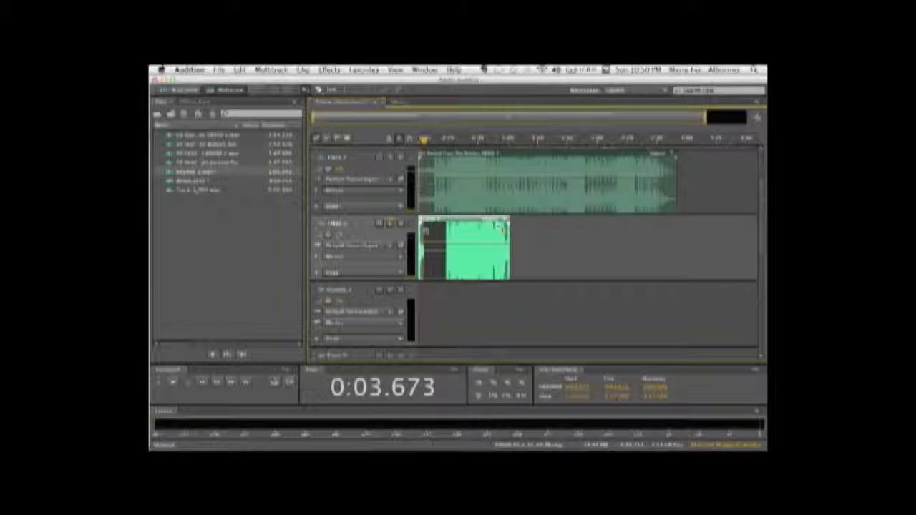
click(220, 70)
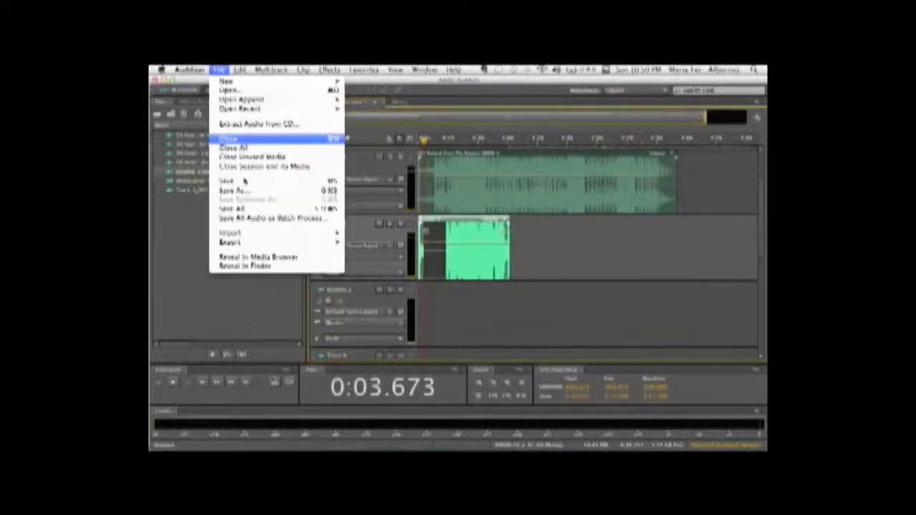
mouse_move(261, 242)
click(262, 246)
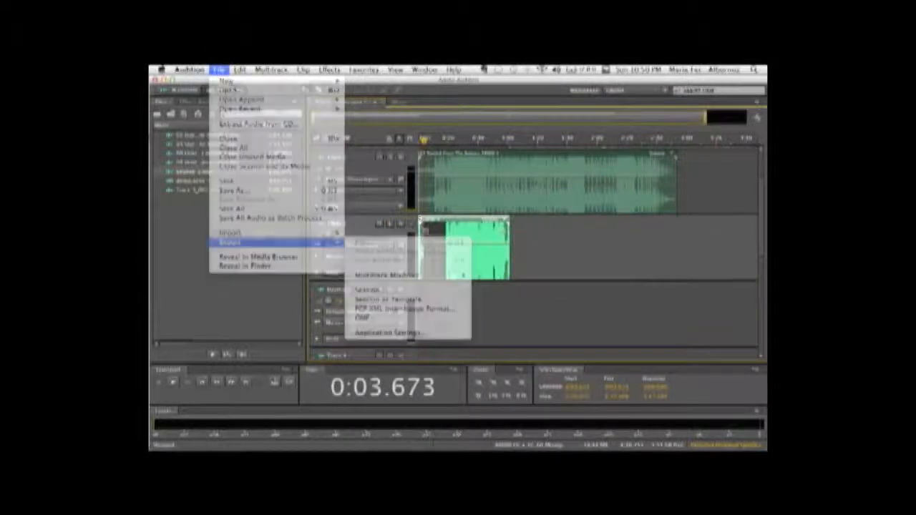
- Delete the long song clip from the first track, move the shorter edited clip up into its place, and return the playhead to 0:00.000
click(491, 189)
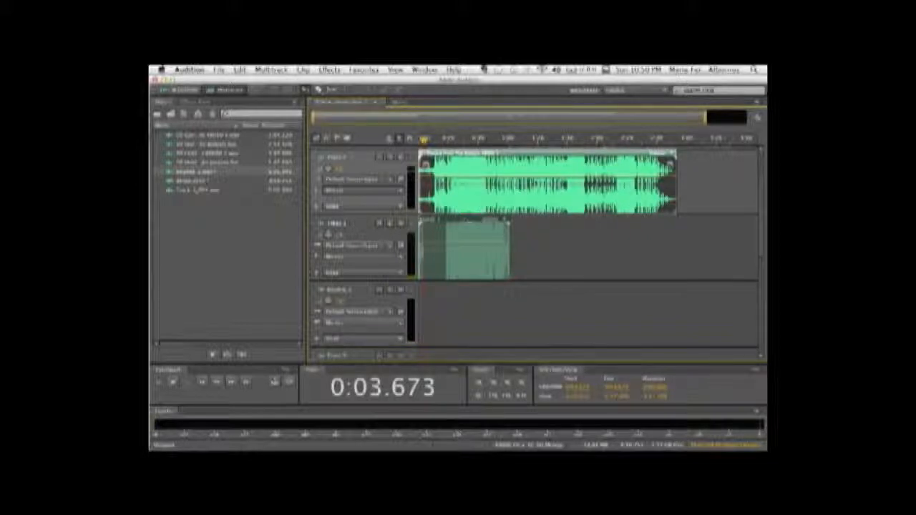
key(Delete)
drag(467, 215, 454, 180)
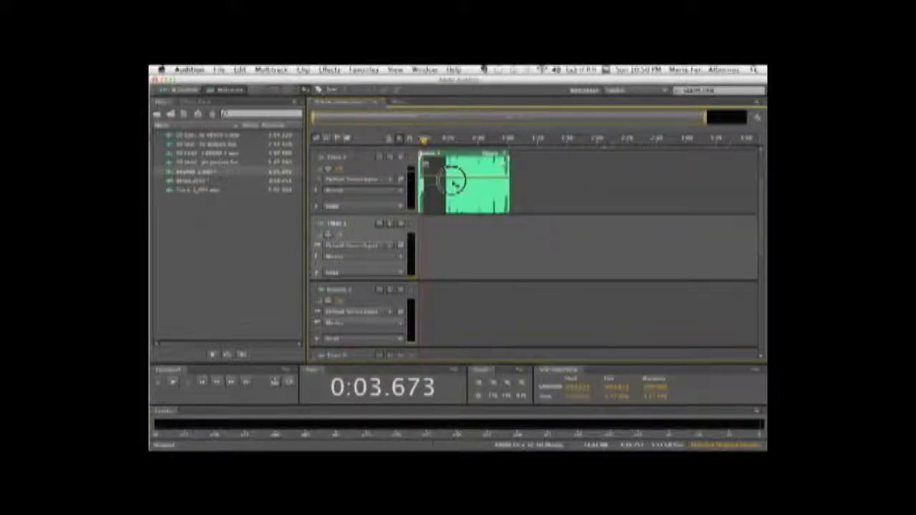
click(421, 140)
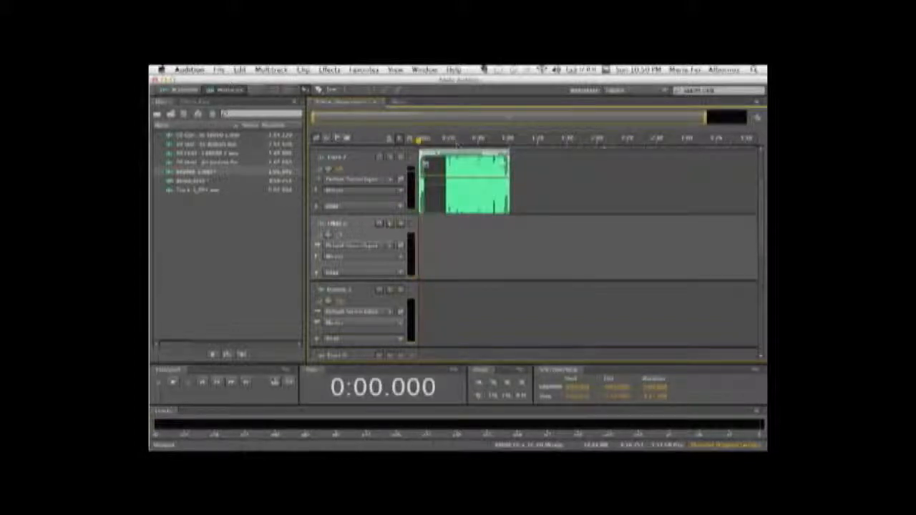
- Set up a multitrack mixdown export of the entire session, keeping Wave PCM as the format
click(219, 70)
mouse_move(250, 244)
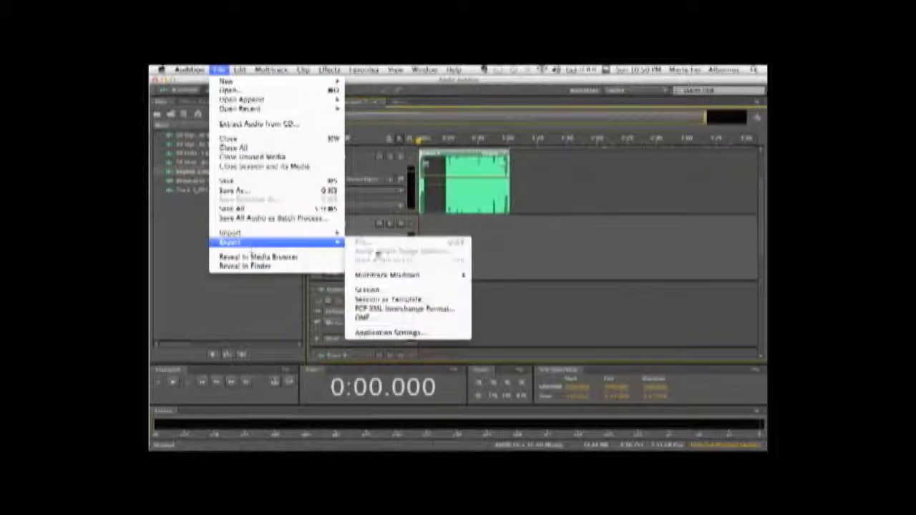
mouse_move(397, 278)
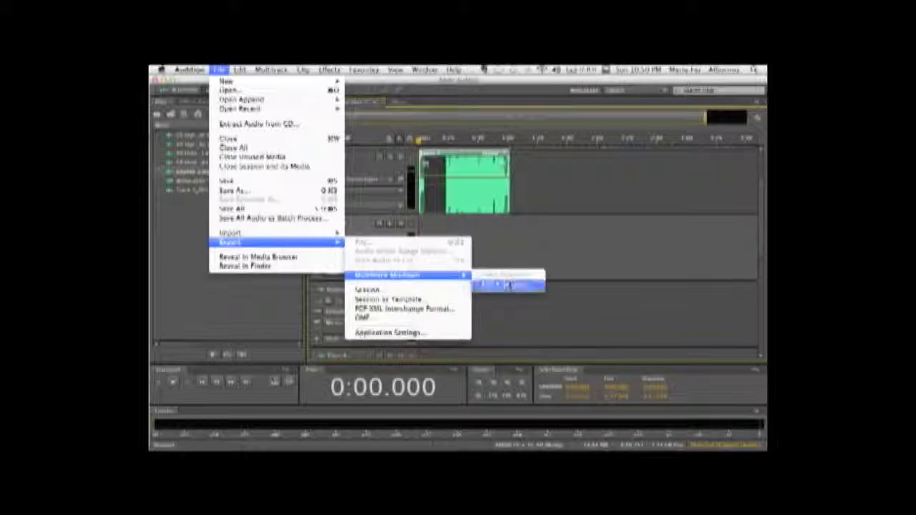
click(508, 285)
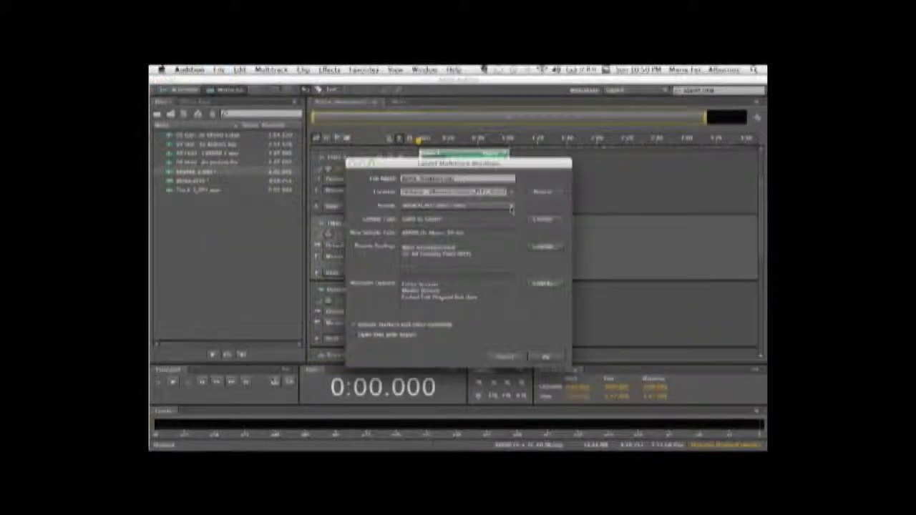
click(511, 207)
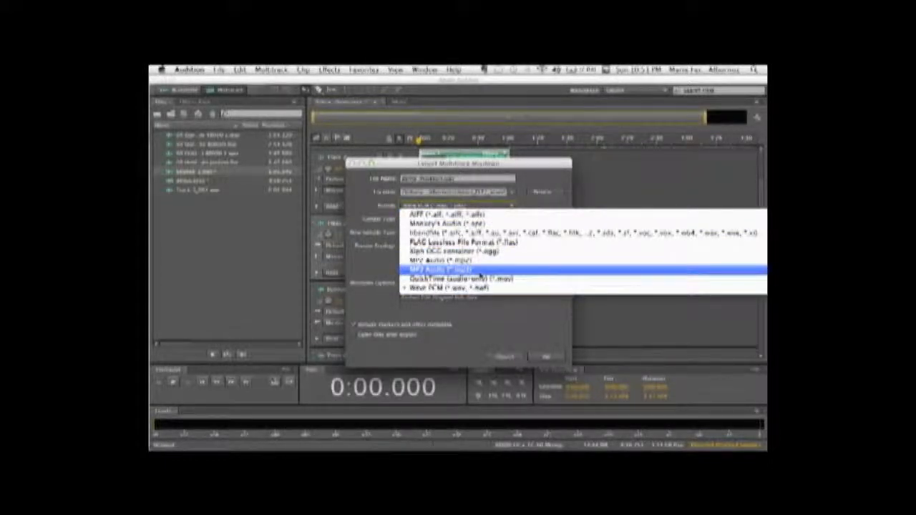
click(461, 289)
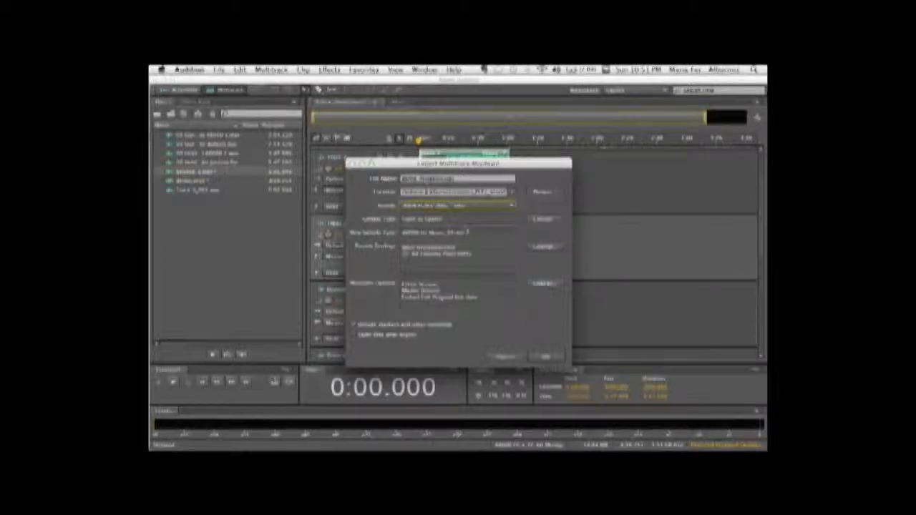
- Set the export location to the demo folder on the Desktop and export the mixdown
click(547, 193)
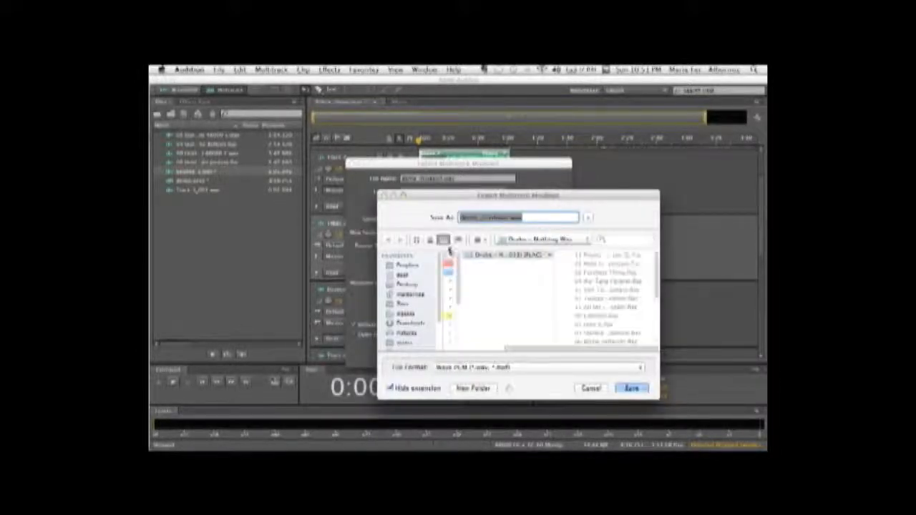
click(414, 286)
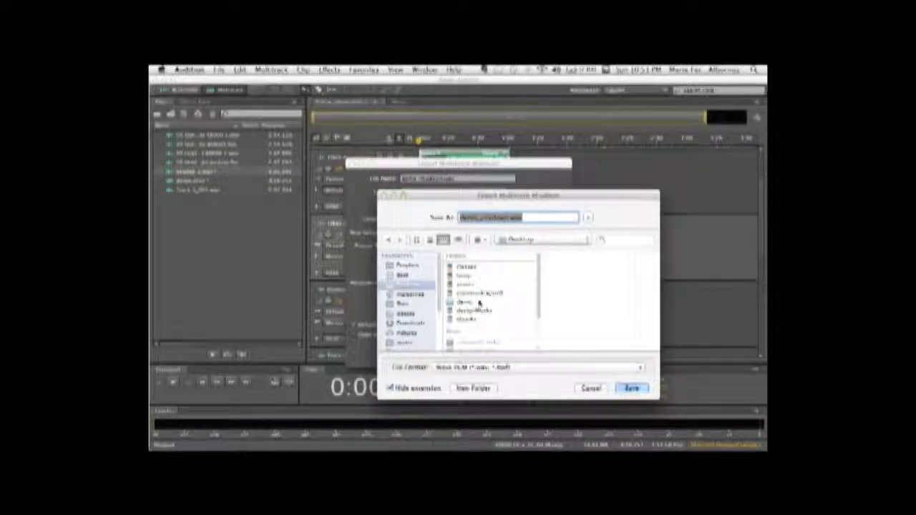
click(464, 302)
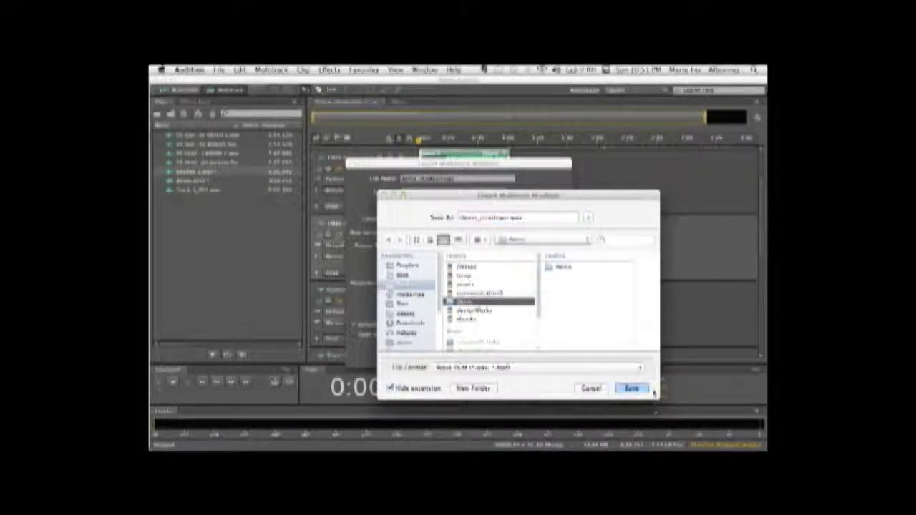
key(Return)
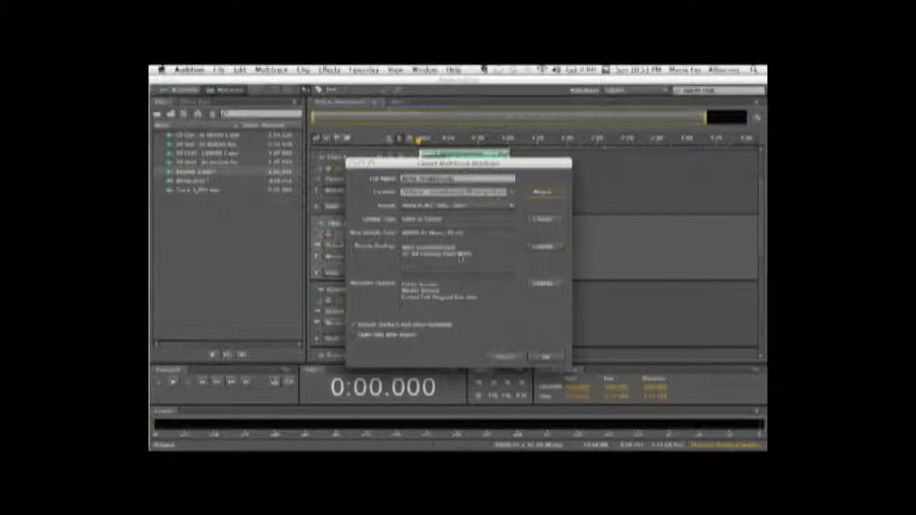
drag(400, 159, 363, 131)
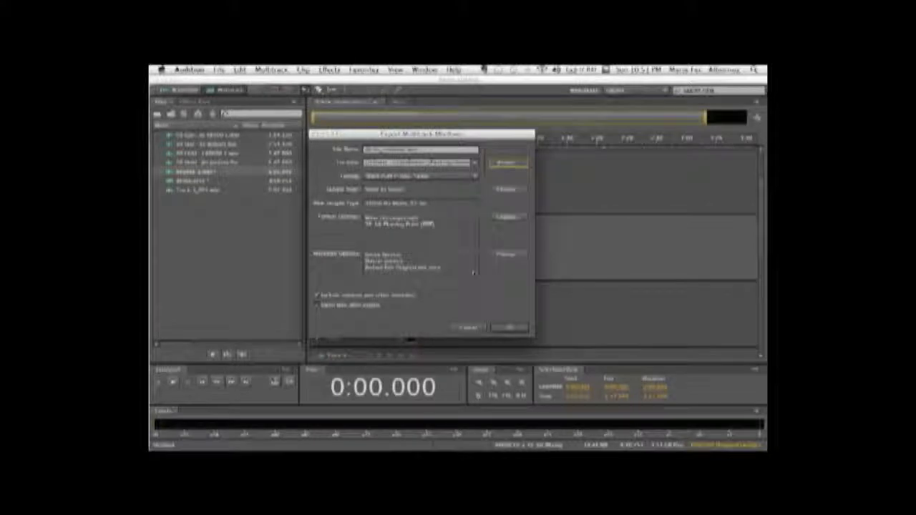
click(510, 327)
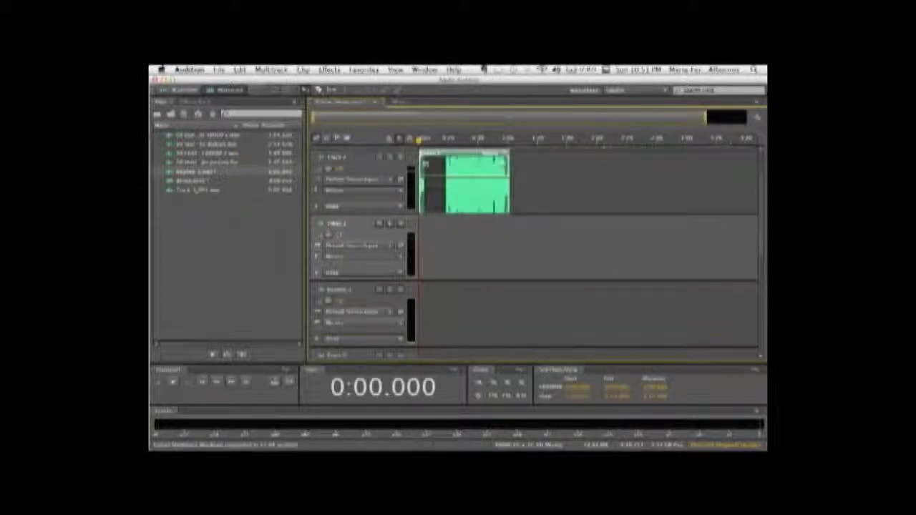
- Switch to Finder, preview the exported demo_mixdown.wav in the Desktop's demo folder, and close the preview
click(351, 422)
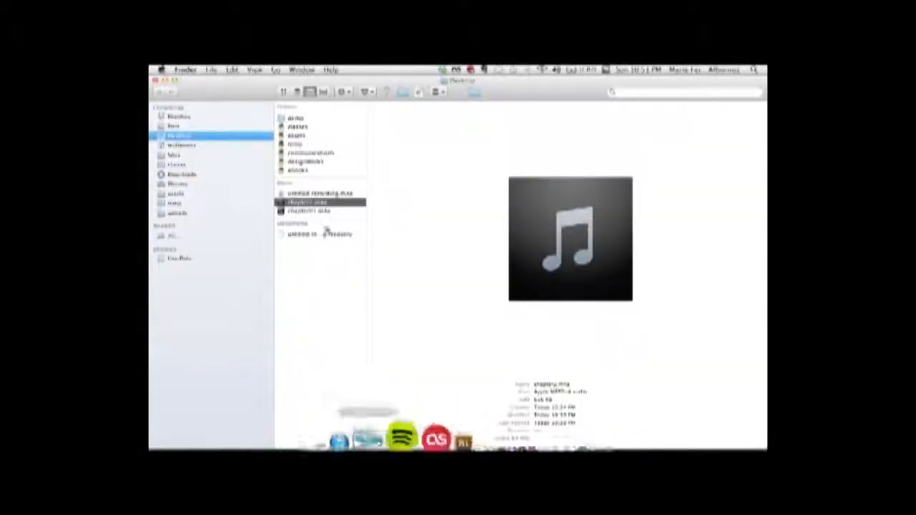
click(303, 118)
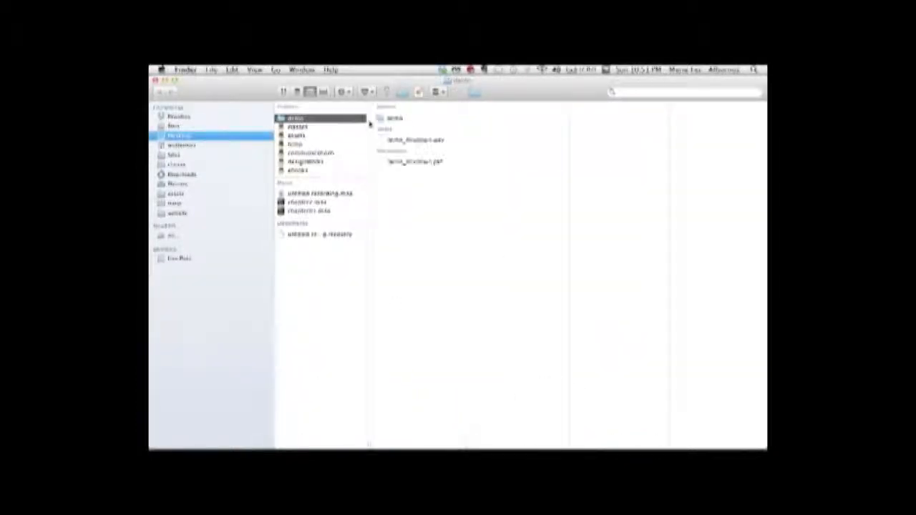
click(399, 142)
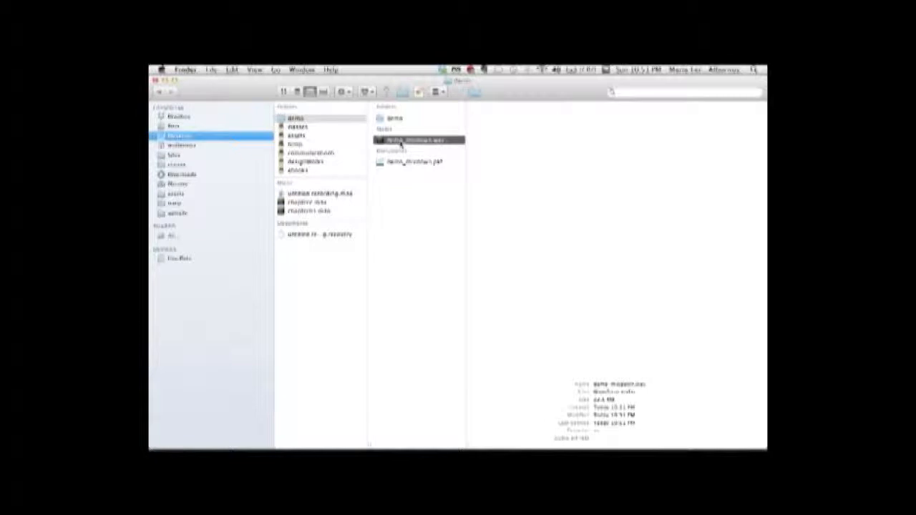
key(space)
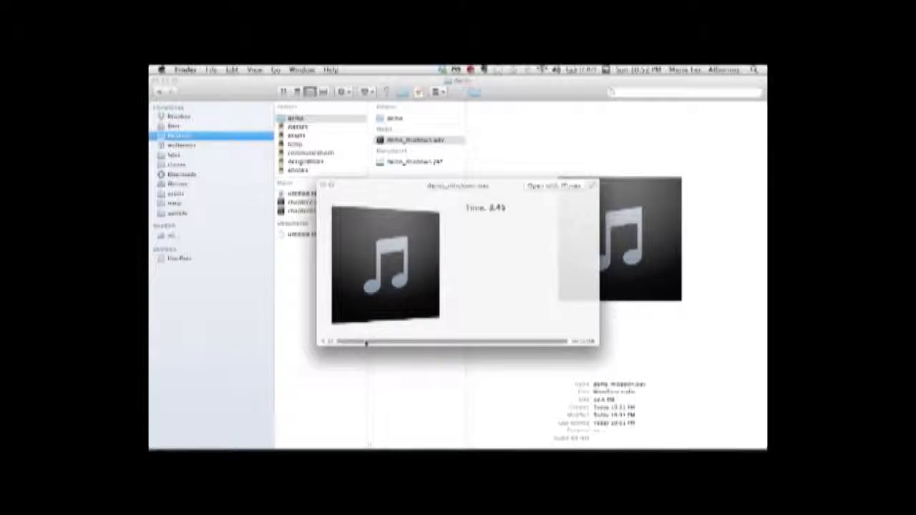
key(space)
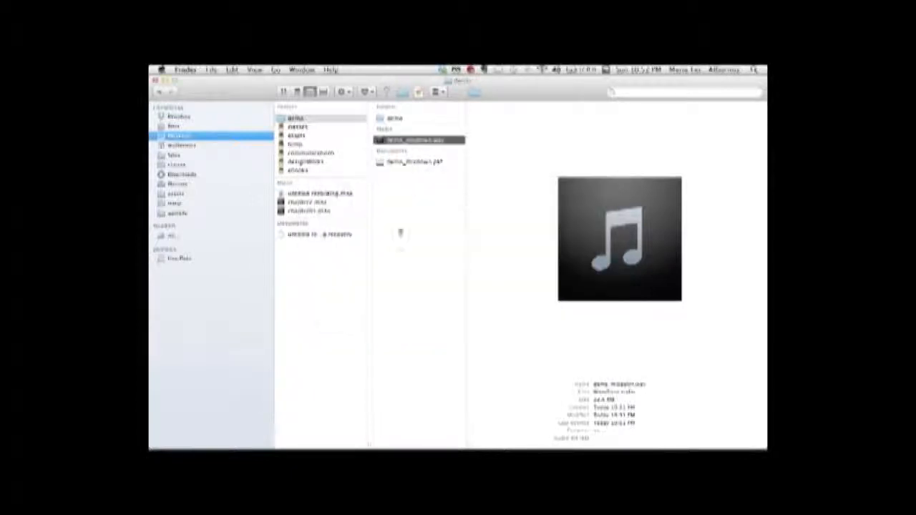